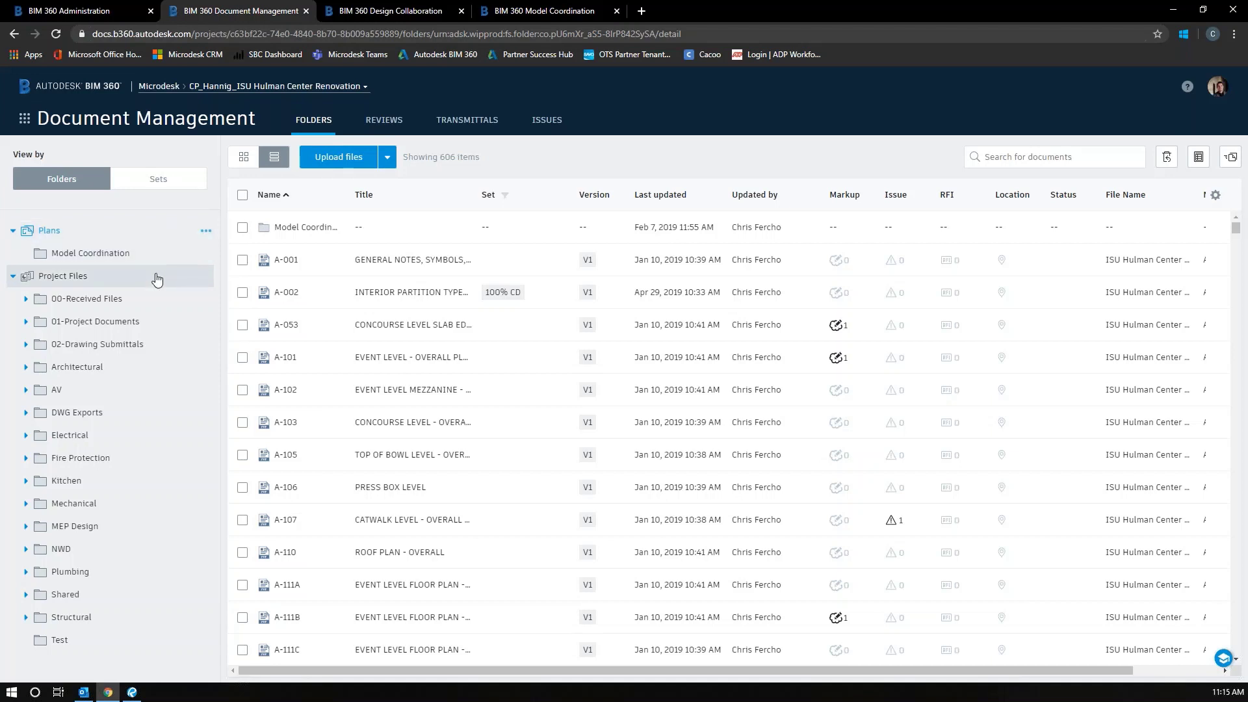
Open the 00-Received Files folder, then switch to the Project Admin members list.
{"action": "left_click", "coordinate": [205, 368]}
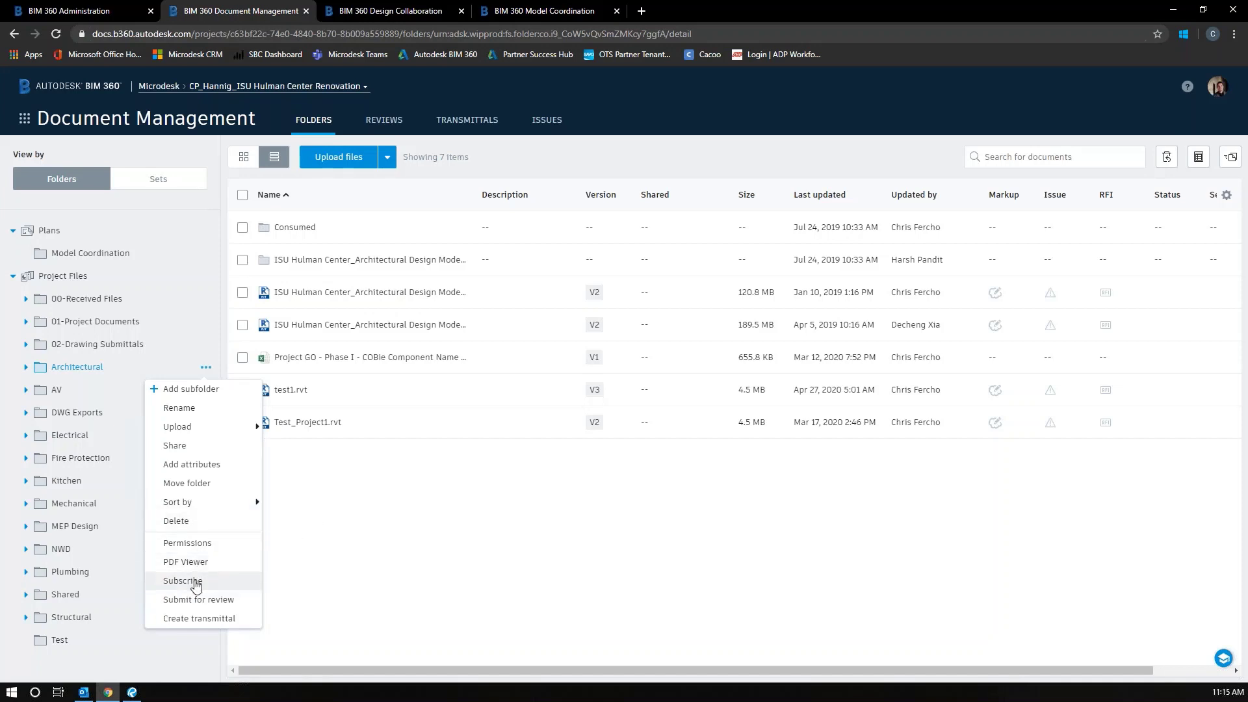
{"action": "left_click", "coordinate": [115, 368]}
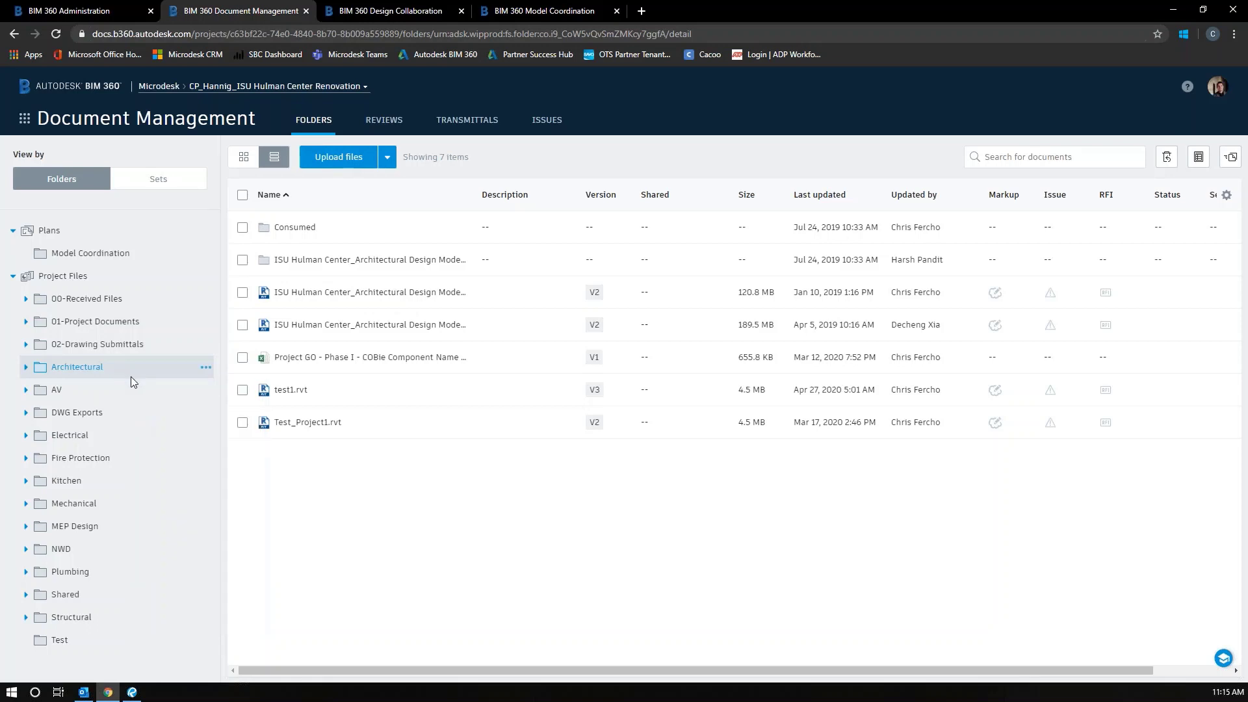
{"action": "left_click", "coordinate": [89, 299]}
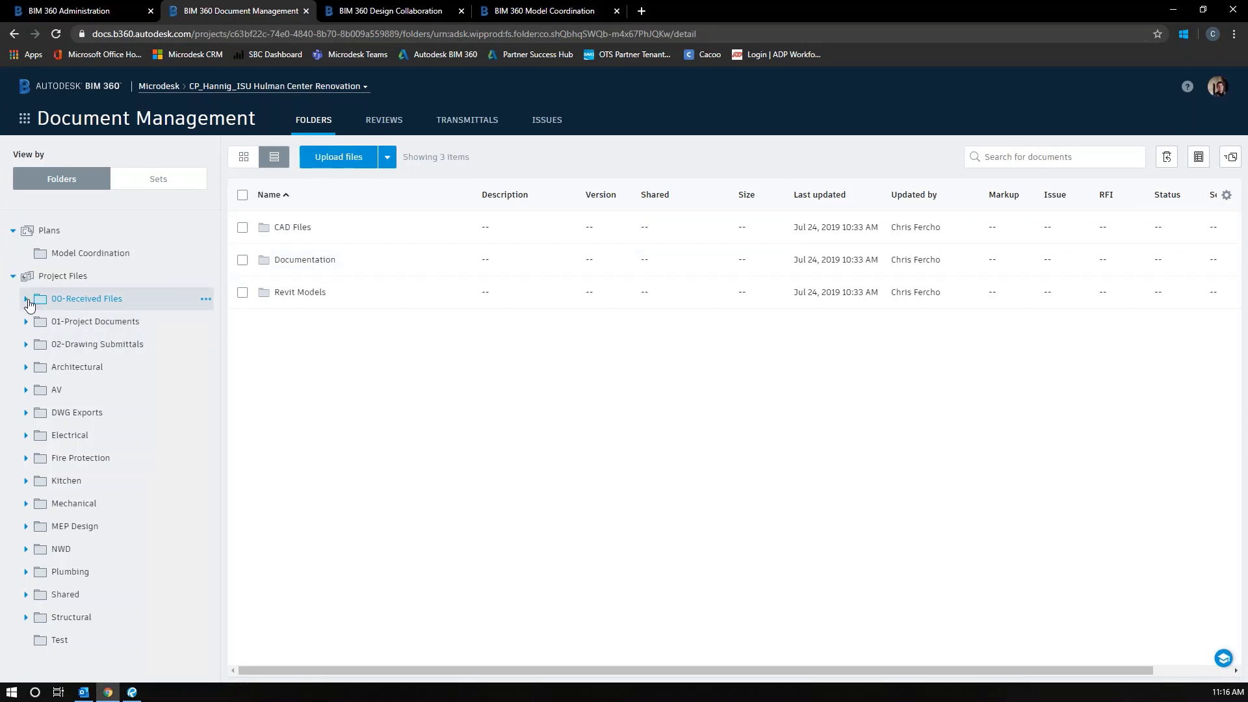
{"action": "left_click", "coordinate": [111, 11]}
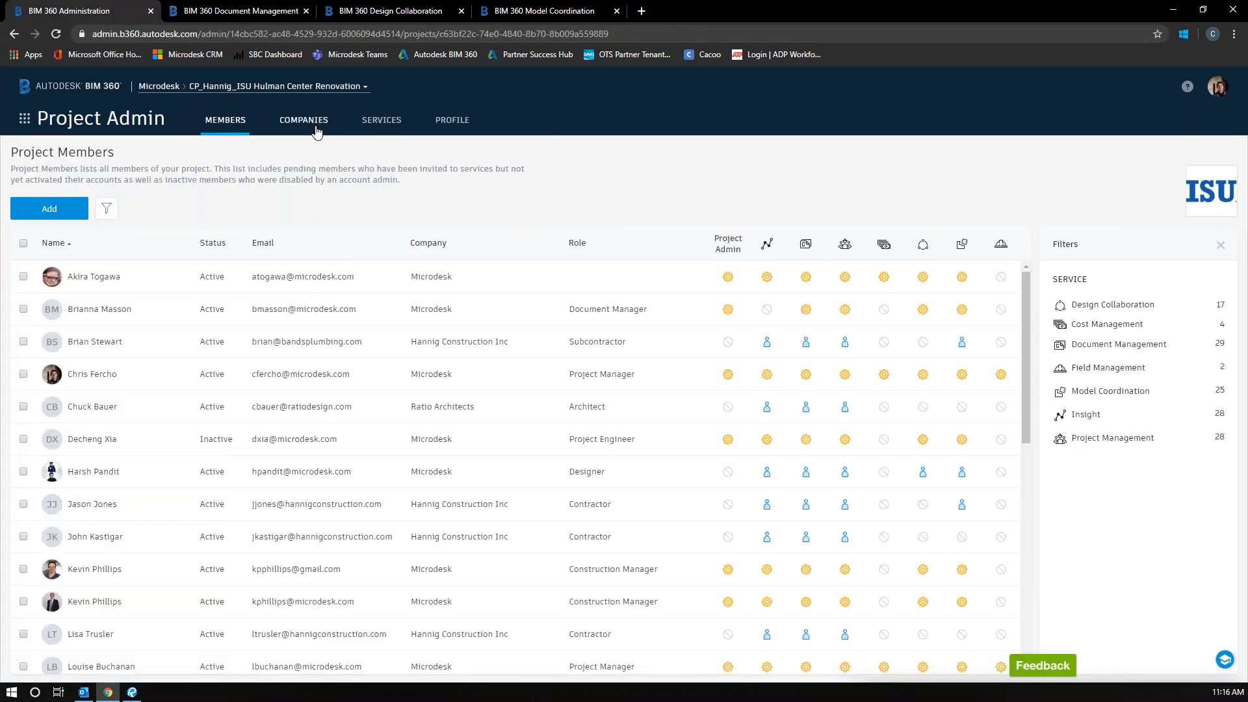
Show the five Document Management review workflows under Services, such as Change Order Workflow.
{"action": "left_click", "coordinate": [377, 129]}
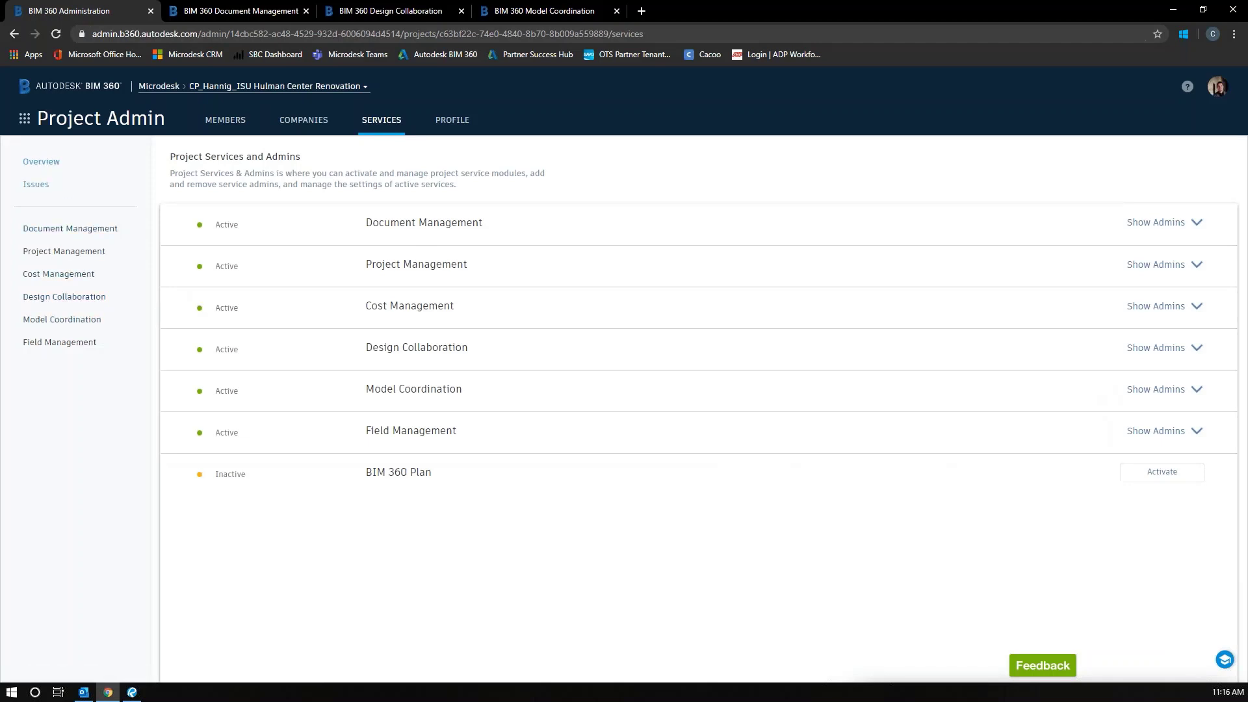
{"action": "left_click", "coordinate": [73, 229]}
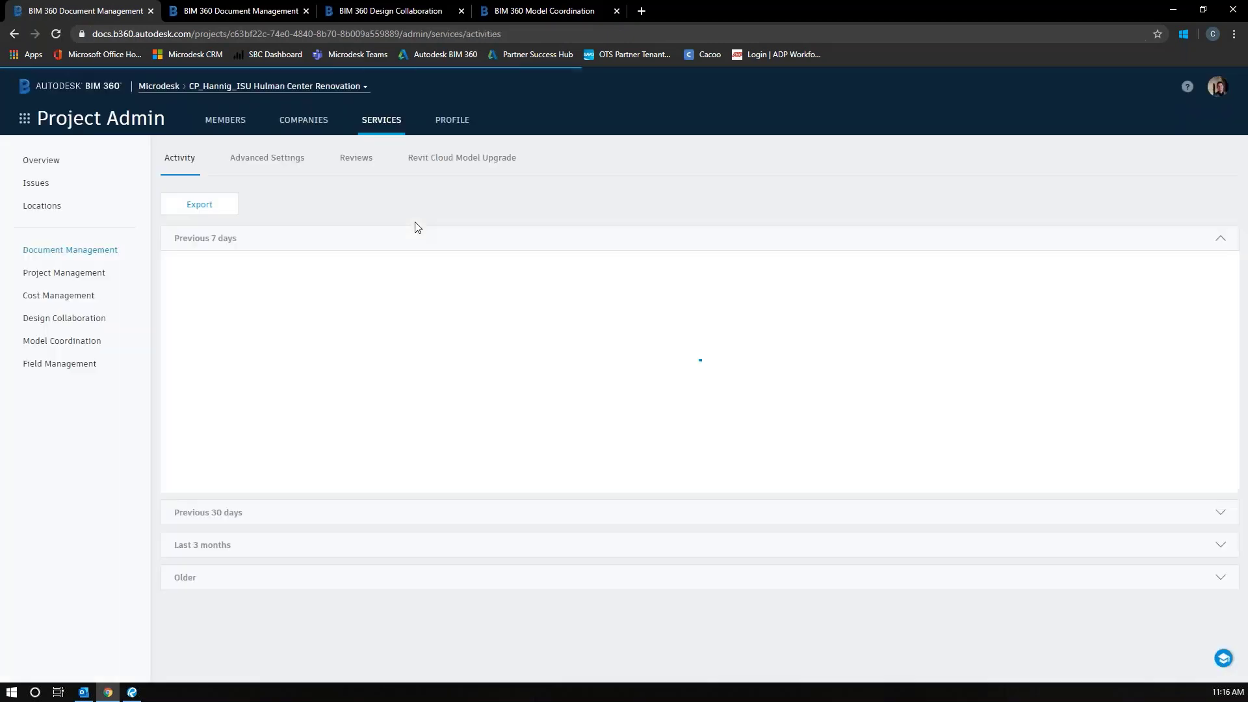
{"action": "left_click", "coordinate": [348, 163]}
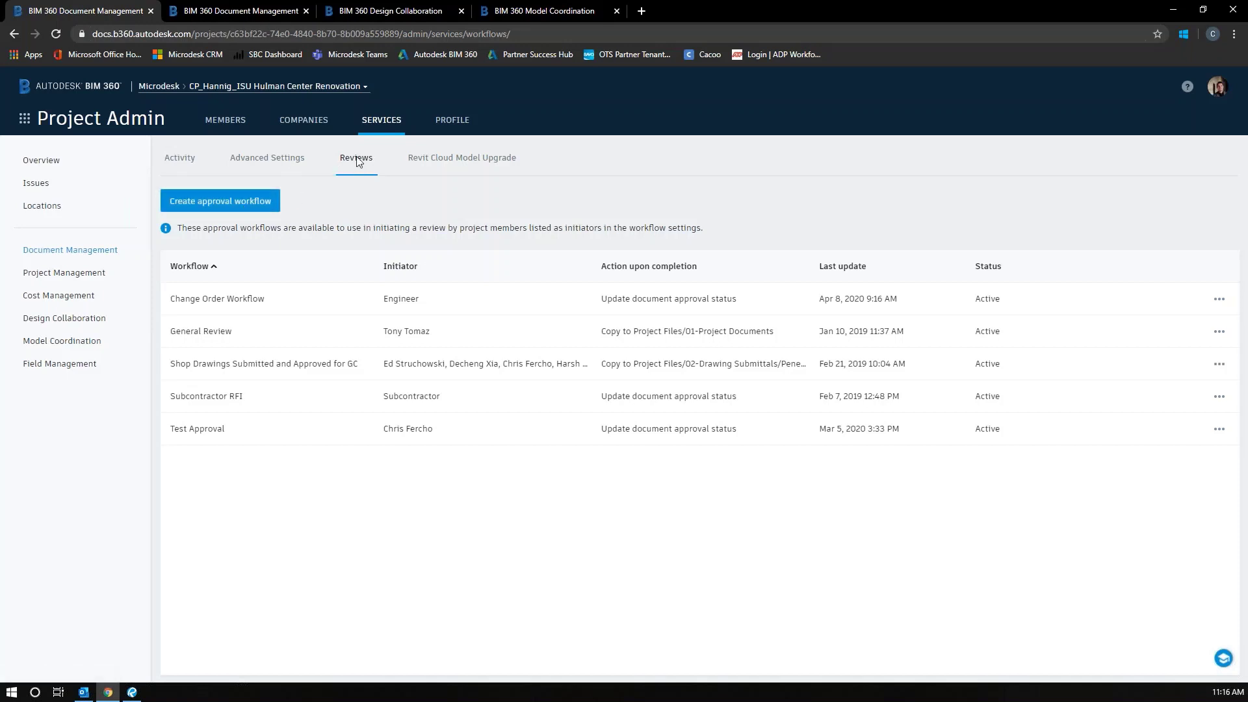
{"action": "left_click", "coordinate": [217, 210]}
{"action": "left_click", "coordinate": [665, 341]}
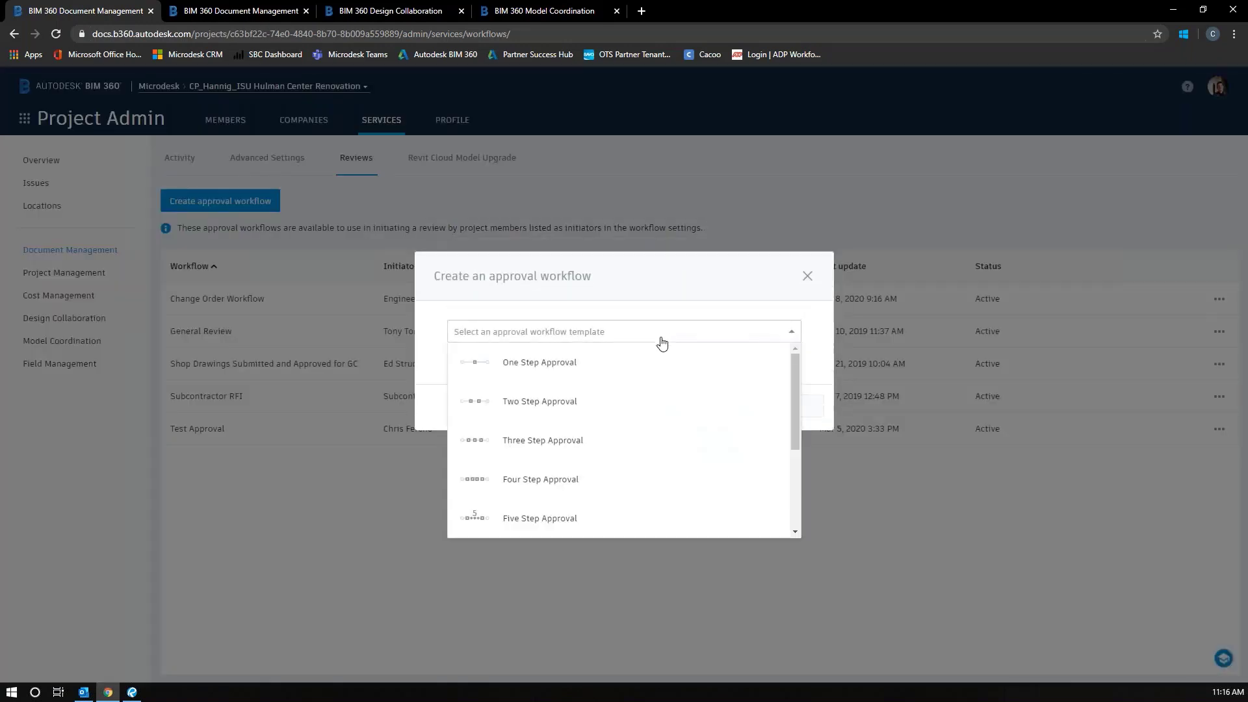
{"action": "scroll", "coordinate": [602, 385], "scroll_direction": "down", "scroll_amount": 3}
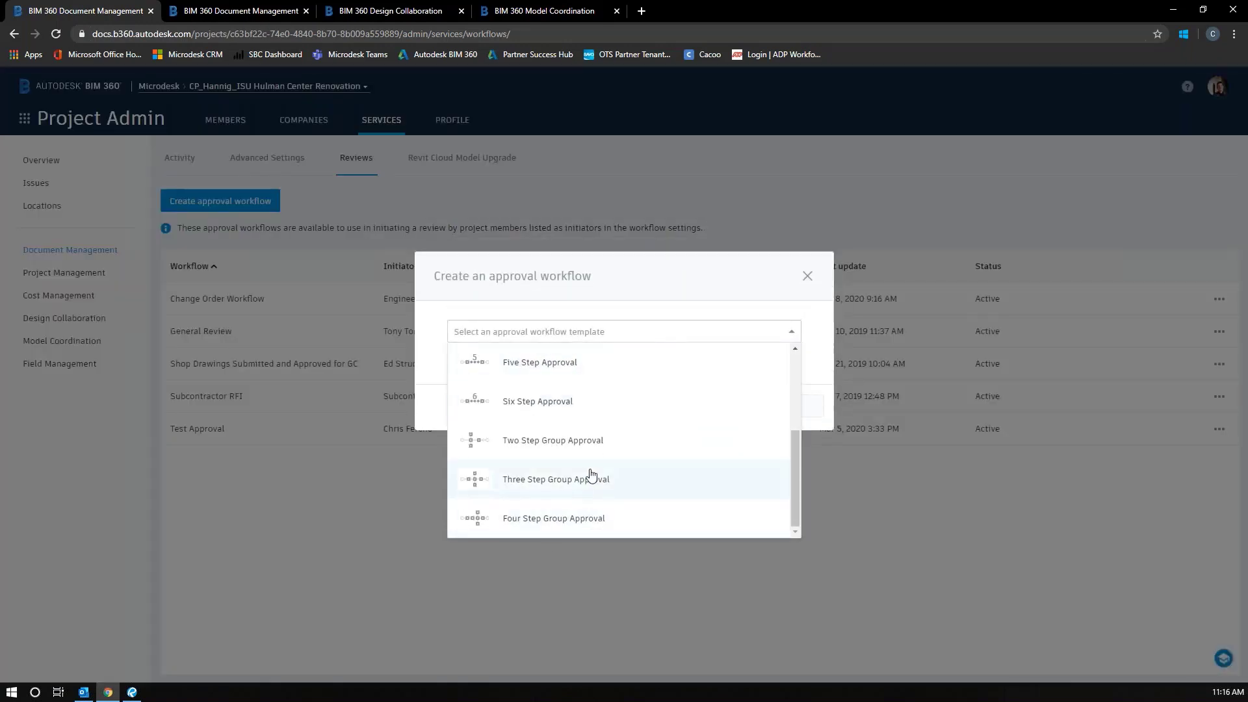
{"action": "scroll", "coordinate": [552, 367], "scroll_direction": "up", "scroll_amount": 5}
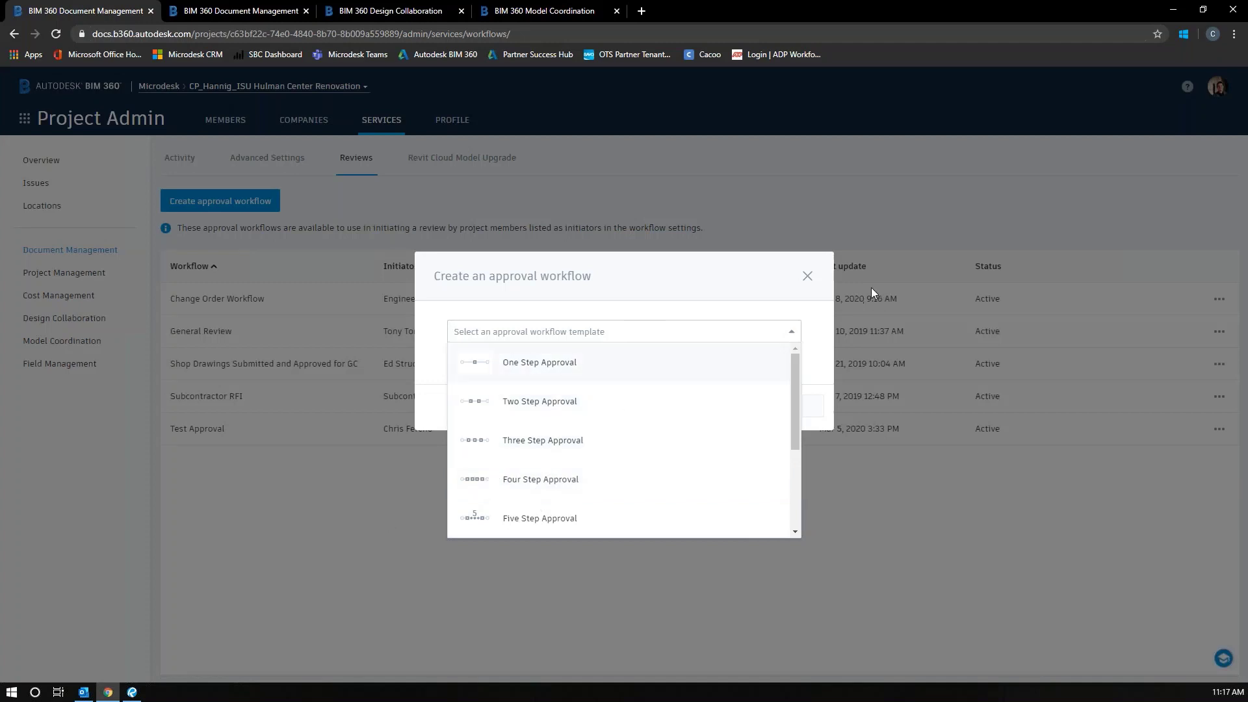
{"action": "left_click", "coordinate": [807, 277]}
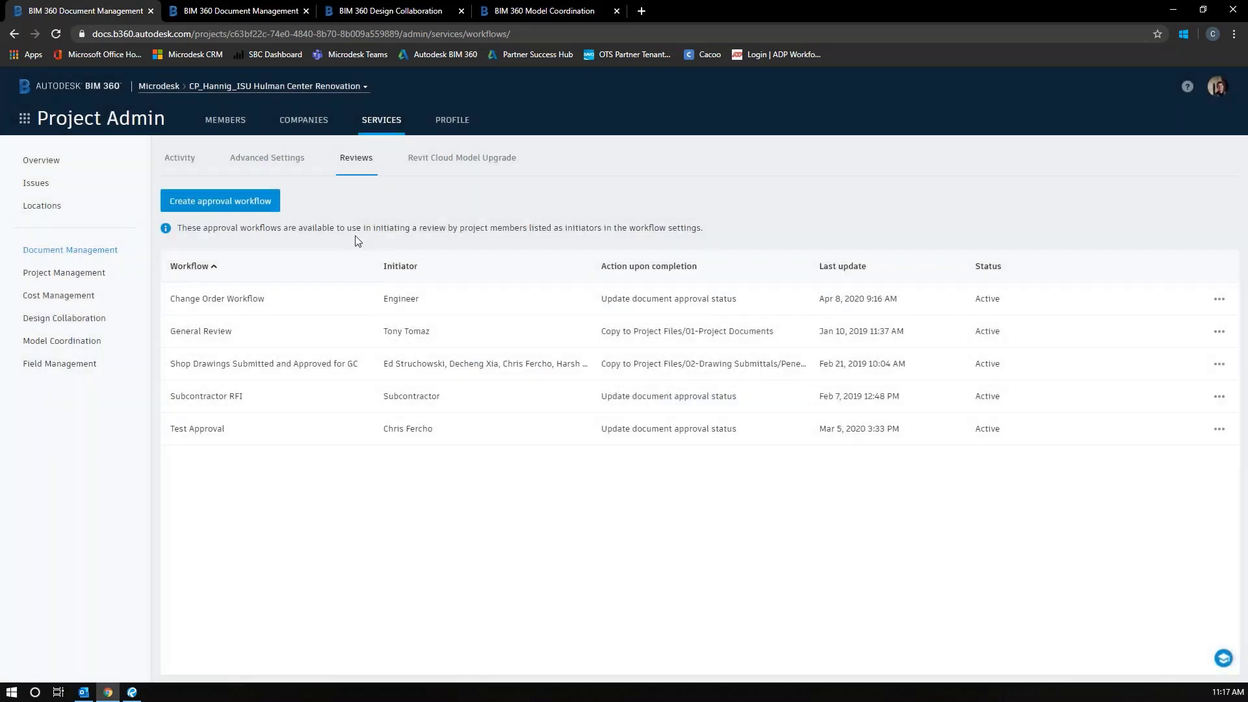
Open 01-Project Documents > BIM Execution Plan and select ISU Hulman Center BIM Execution Plan_V1.1.pdf.
{"action": "left_click", "coordinate": [195, 11]}
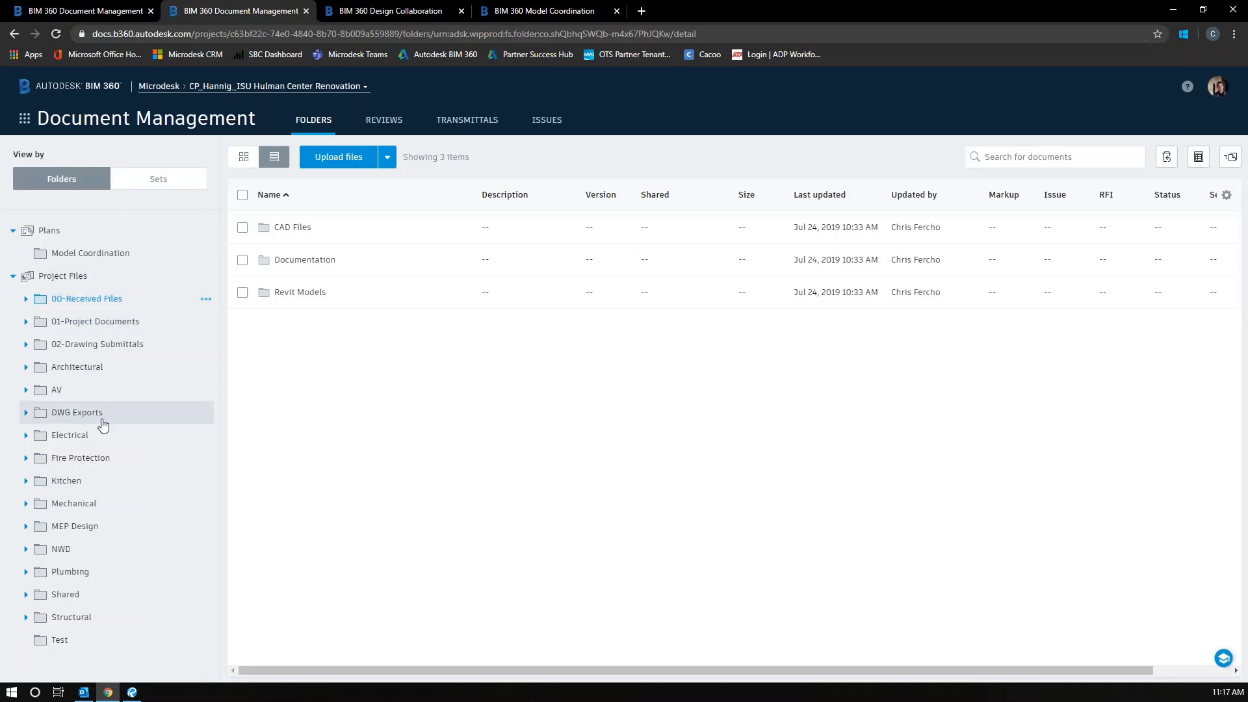
{"action": "left_click", "coordinate": [113, 323]}
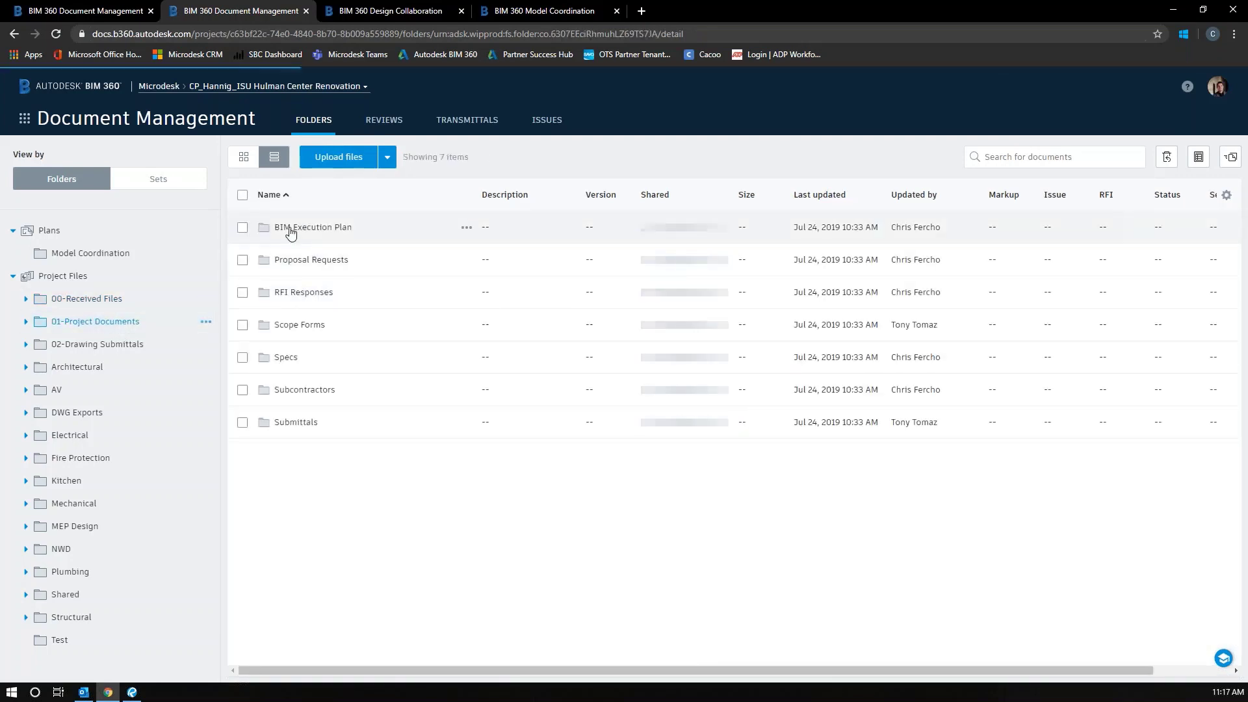
{"action": "left_click", "coordinate": [301, 228]}
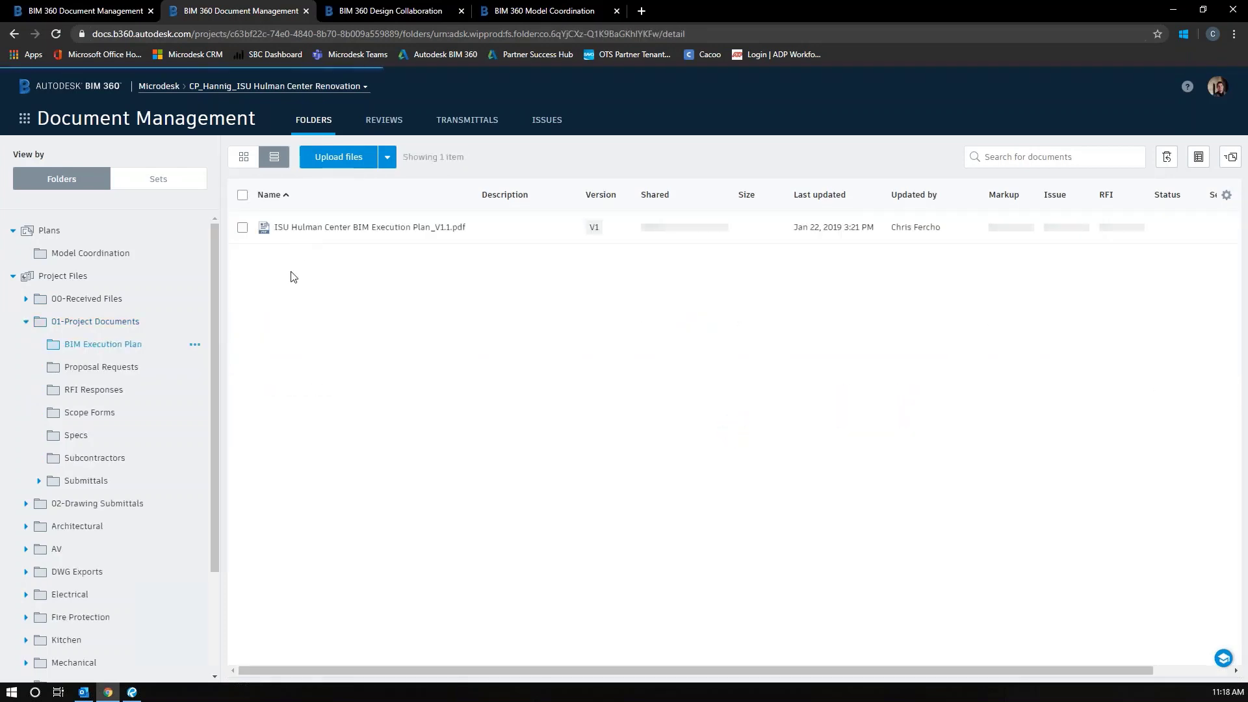
{"action": "left_click", "coordinate": [243, 227]}
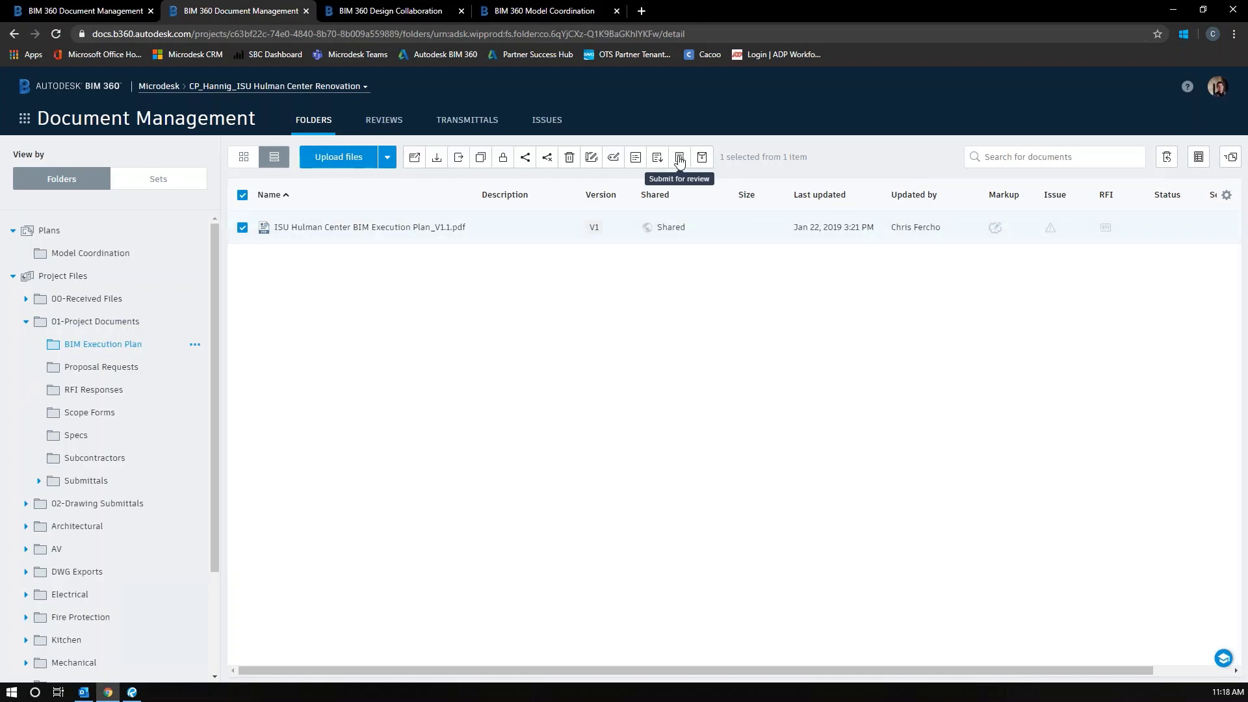
{"action": "left_click", "coordinate": [679, 158]}
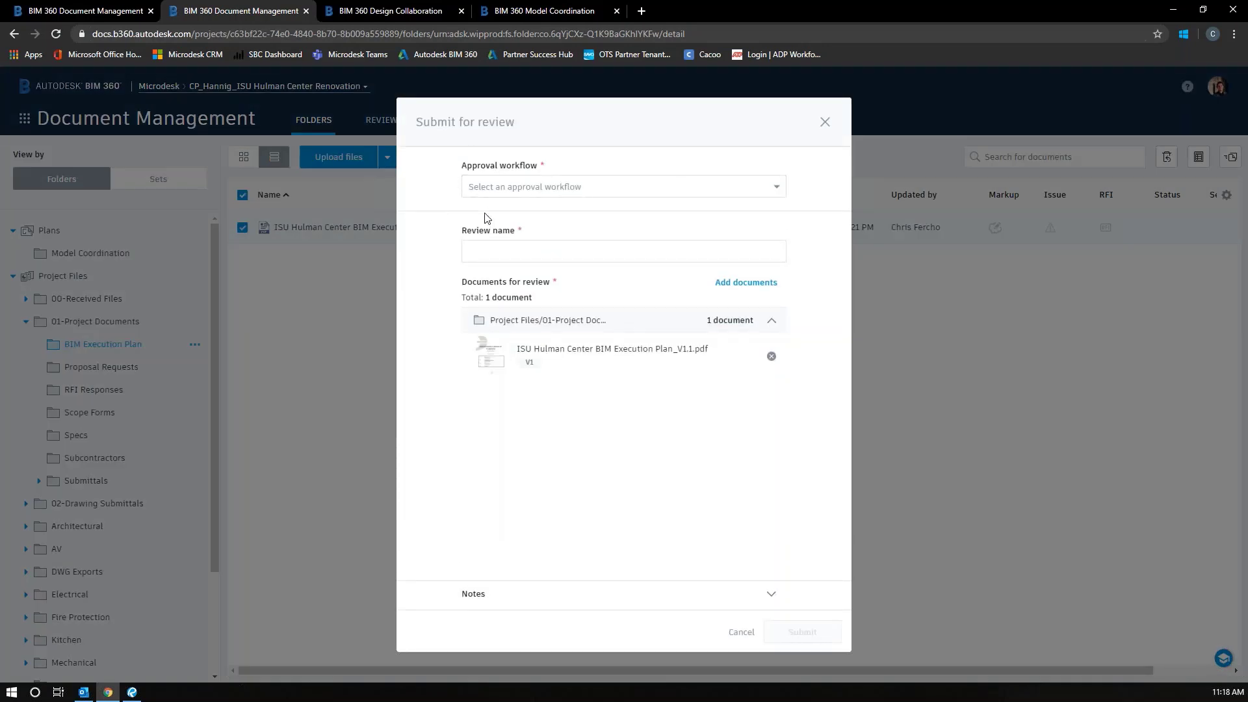
{"action": "left_click", "coordinate": [537, 187]}
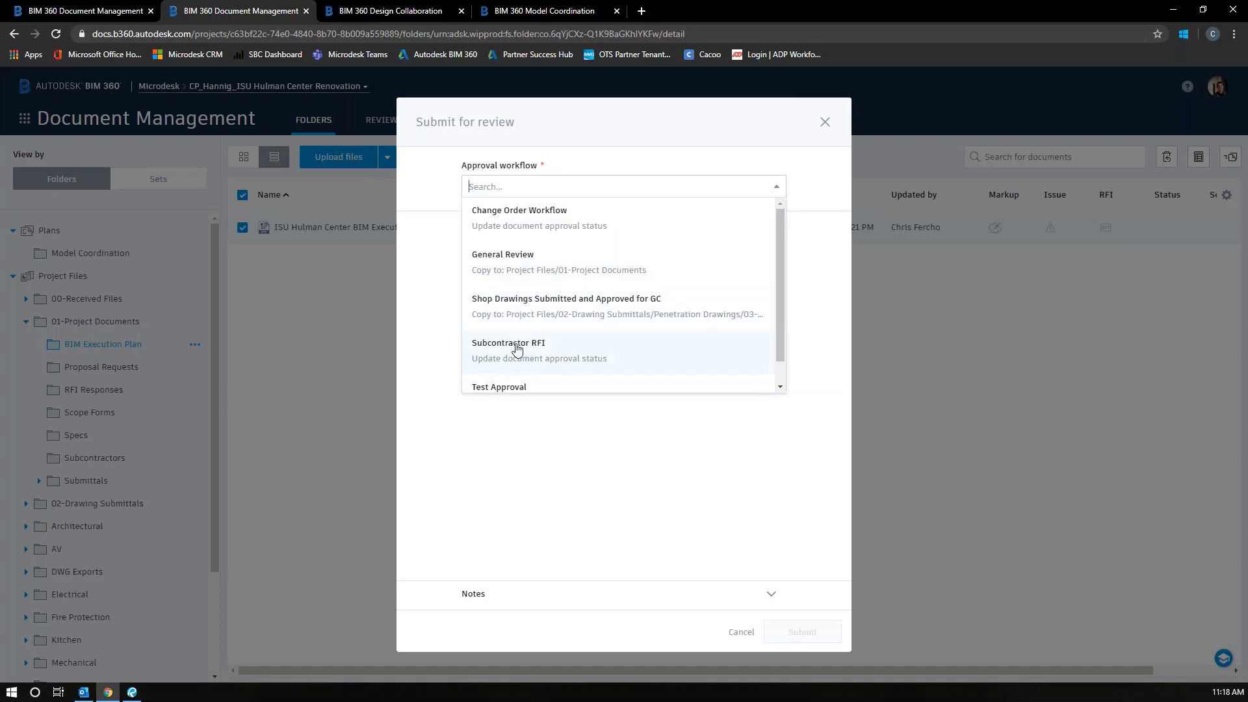
{"action": "left_click", "coordinate": [517, 350]}
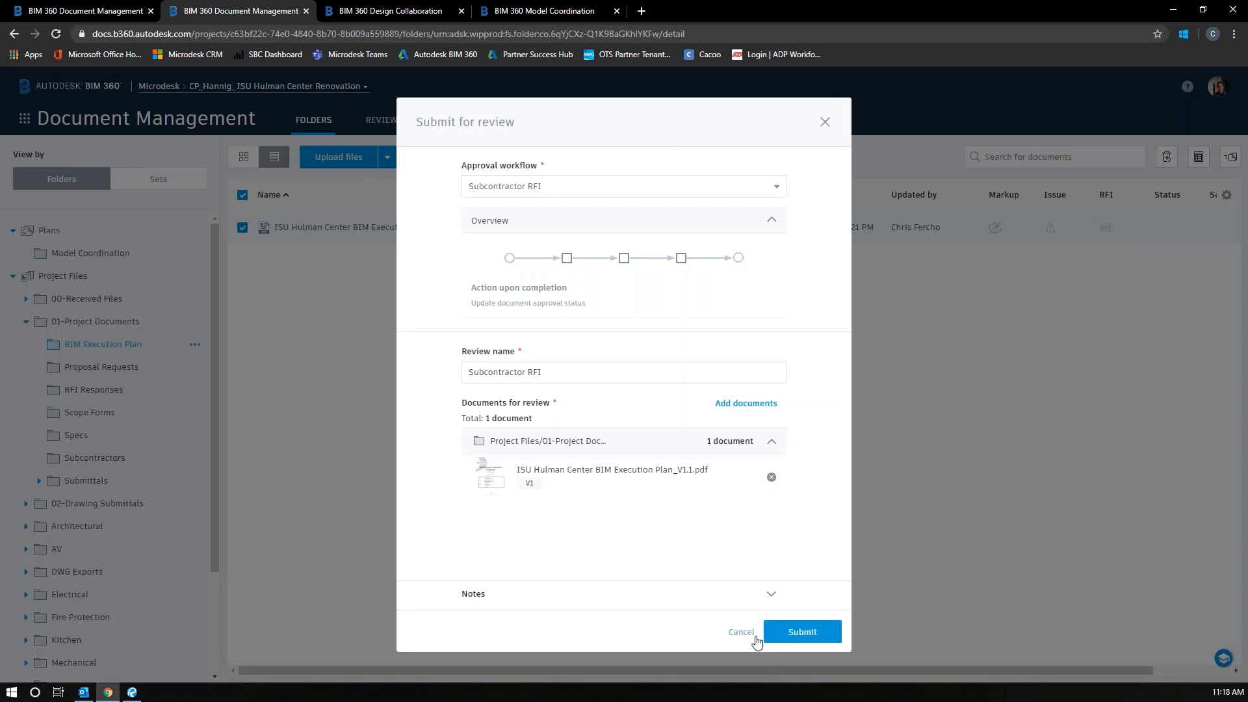
{"action": "left_click", "coordinate": [826, 122]}
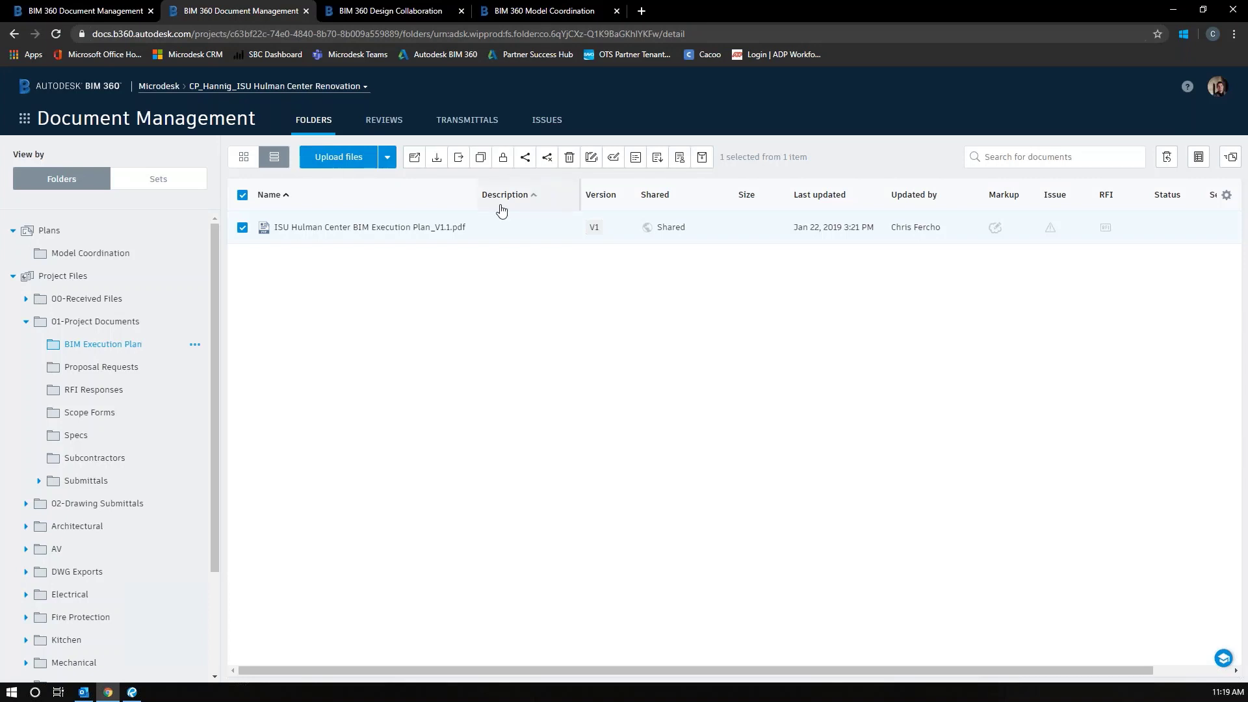
Set up a public share link for the PDF, cancel it unsent, and return to Reviews.
{"action": "left_click", "coordinate": [528, 162]}
{"action": "left_click", "coordinate": [549, 268]}
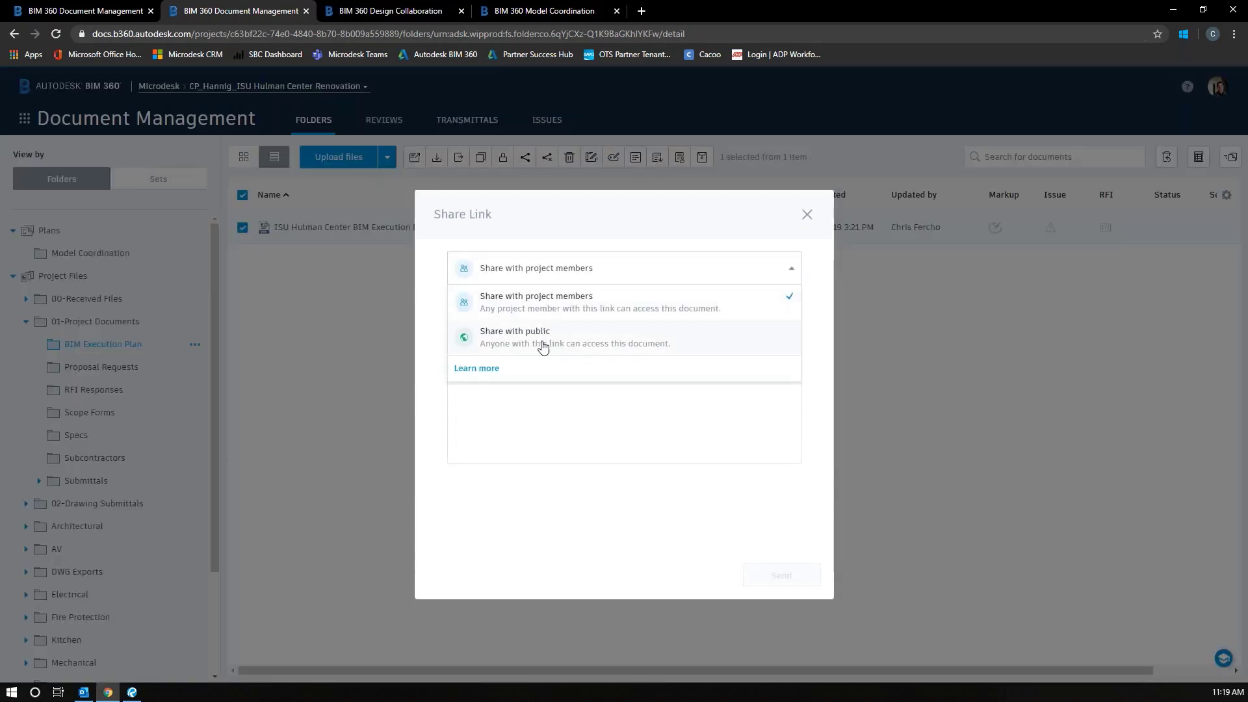
{"action": "left_click", "coordinate": [543, 347]}
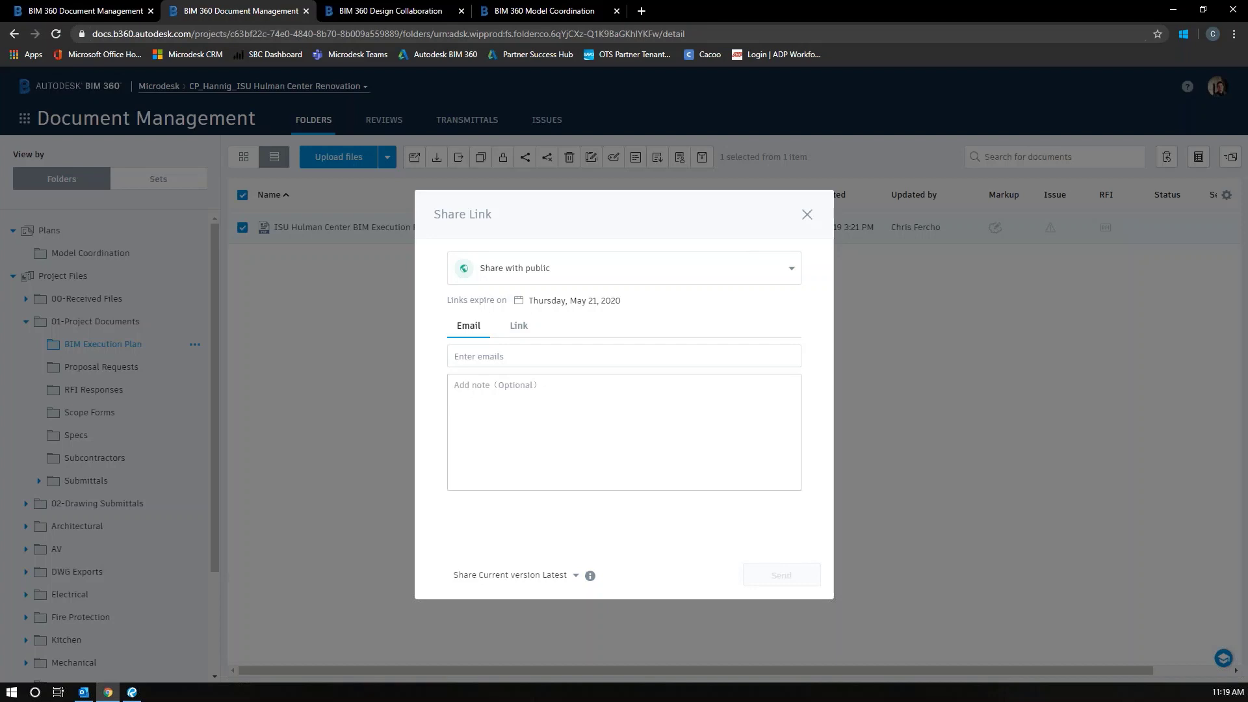
{"action": "left_click", "coordinate": [807, 214]}
{"action": "left_click", "coordinate": [116, 16]}
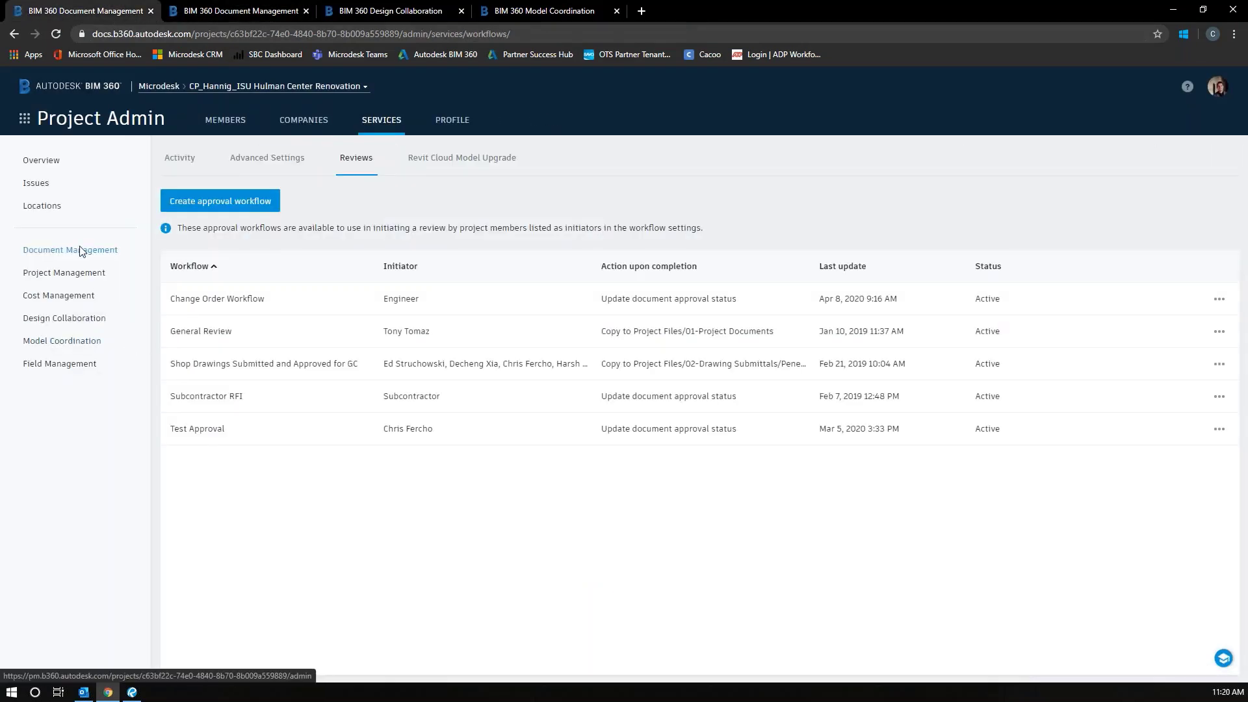
Open Document Management advanced settings, then return to the folders and cancel a first share attempt.
{"action": "left_click", "coordinate": [250, 162]}
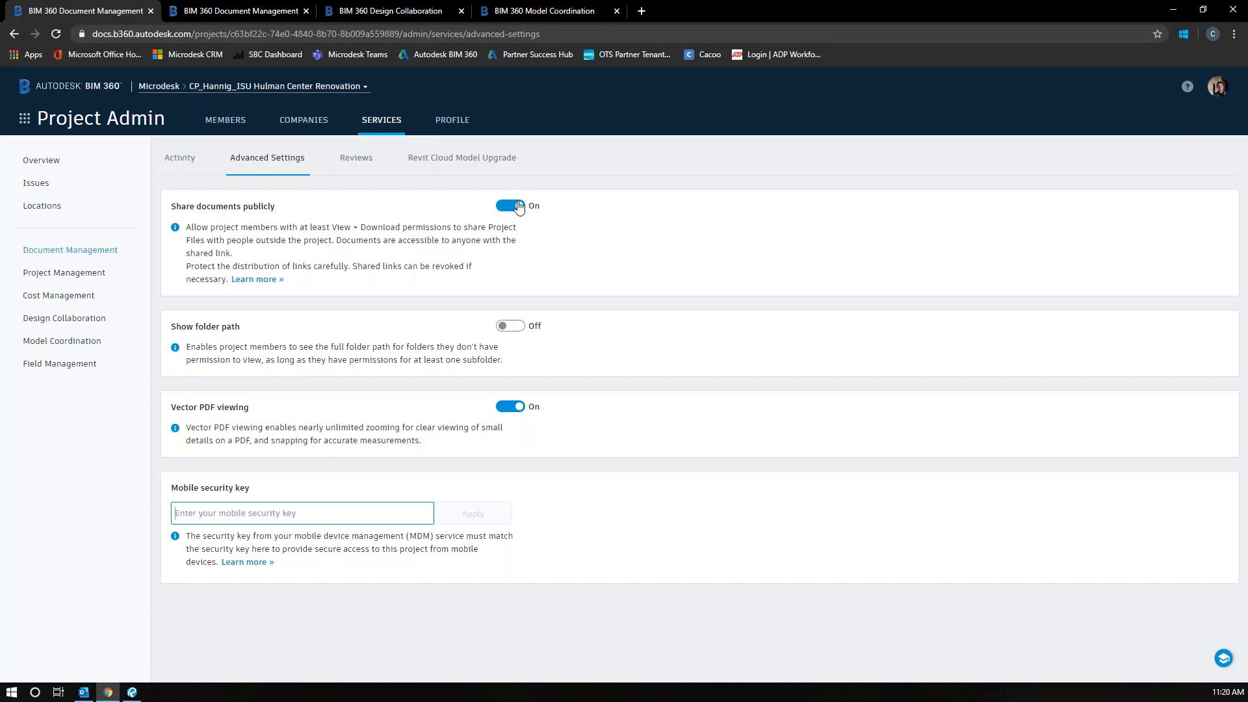
{"action": "left_click", "coordinate": [235, 10]}
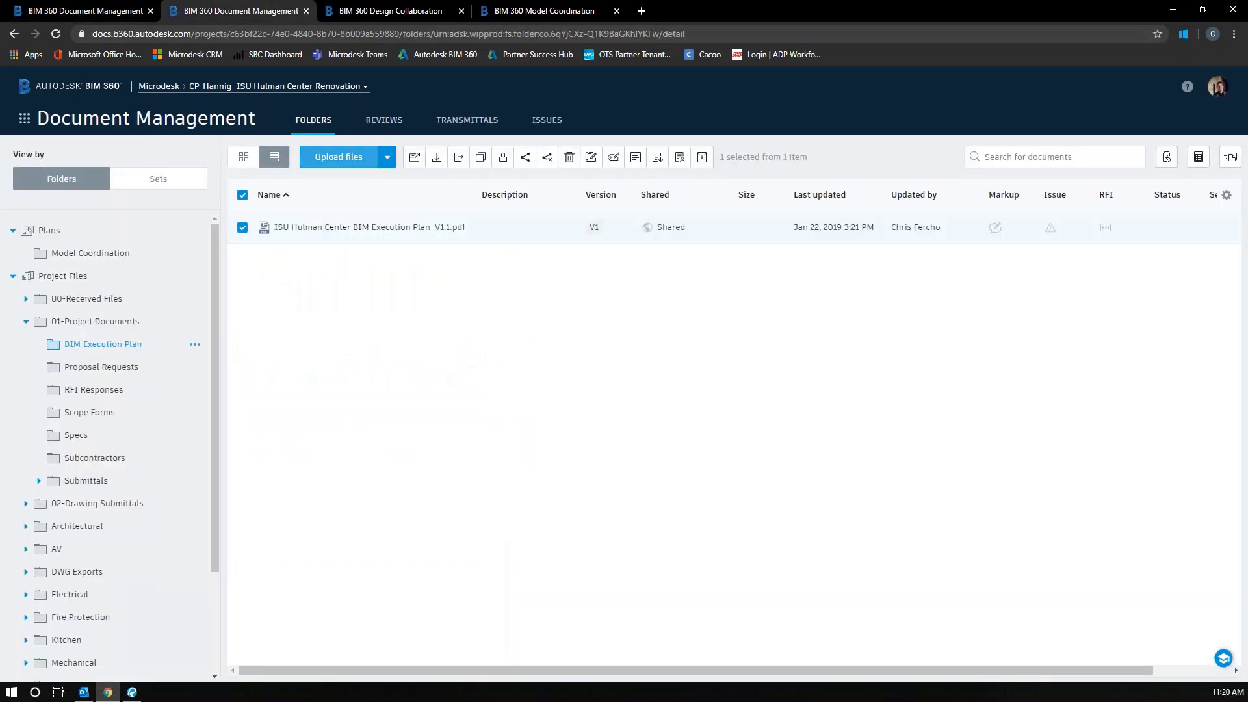
{"action": "left_click", "coordinate": [525, 157]}
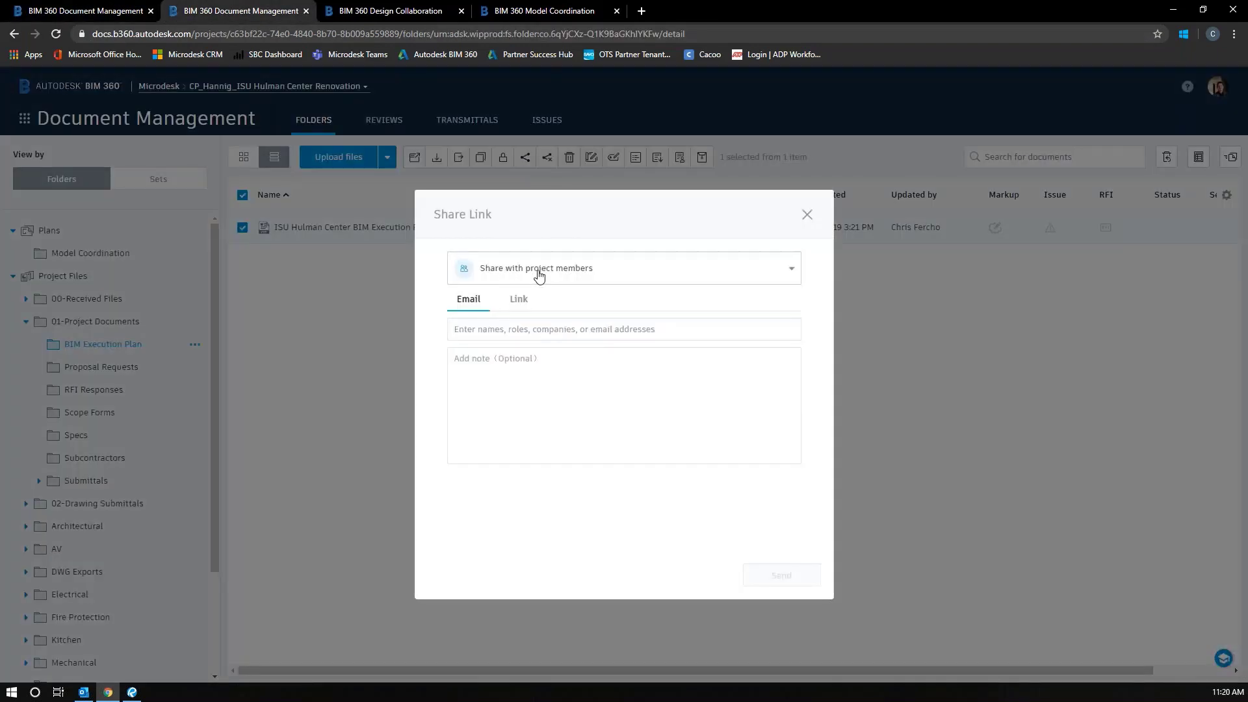
{"action": "left_click", "coordinate": [807, 215]}
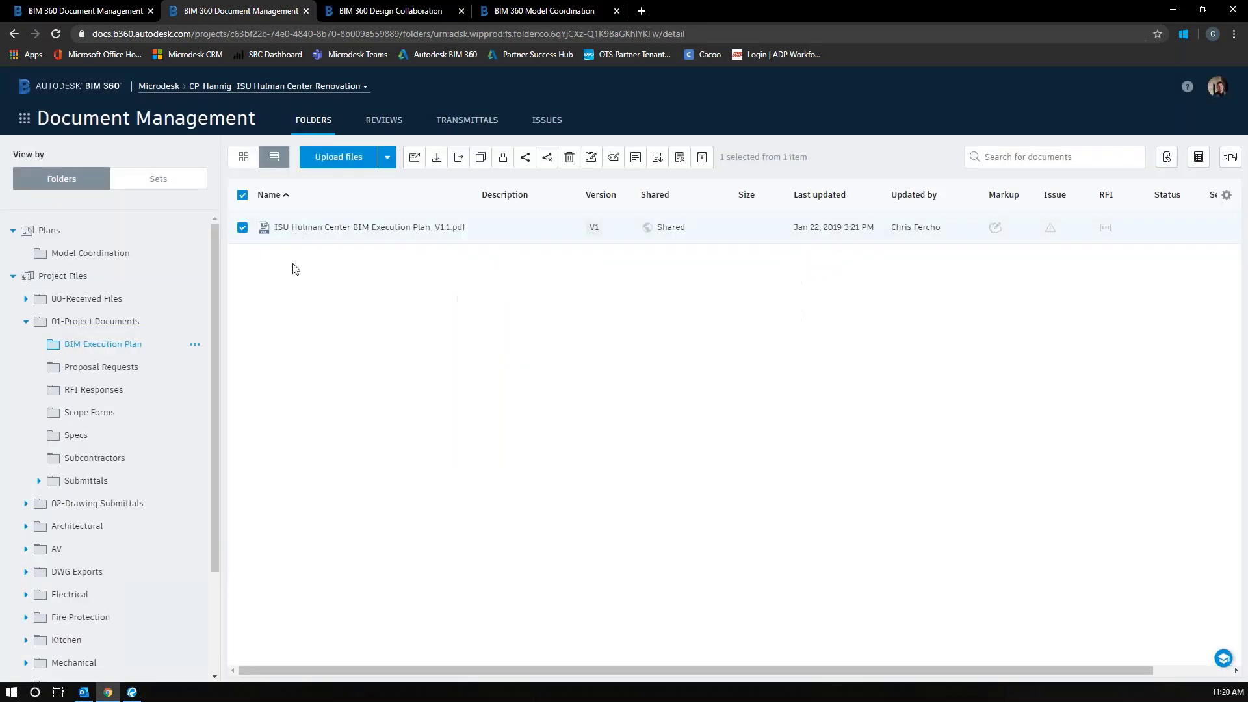
Share the execution plan PDF publicly with a colleague's e-mail address and send the link.
{"action": "left_click", "coordinate": [525, 158]}
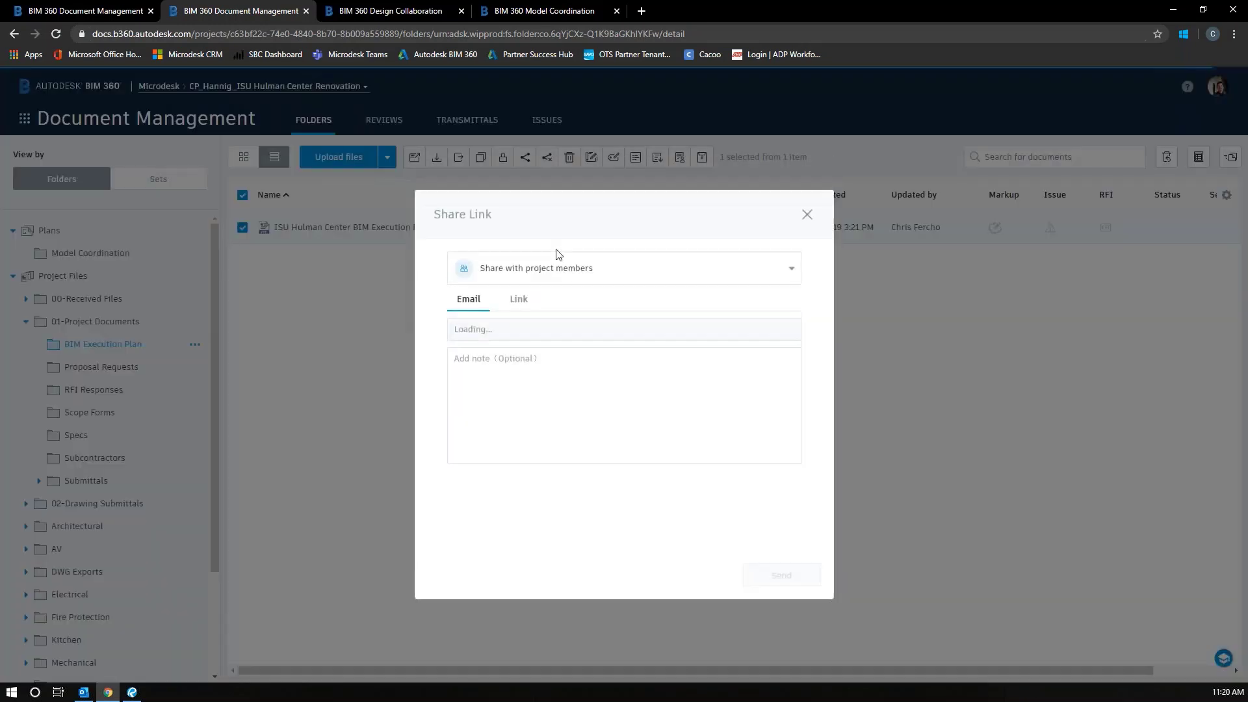
{"action": "left_click", "coordinate": [589, 270]}
{"action": "left_click", "coordinate": [544, 335]}
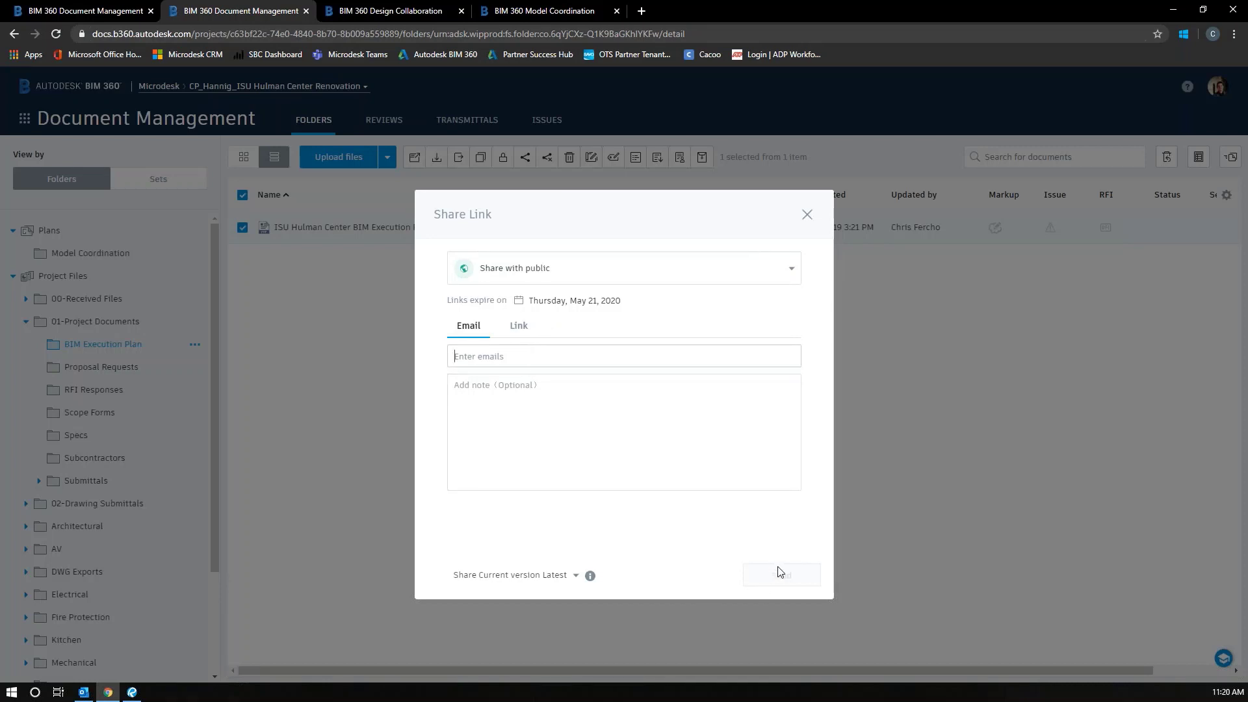
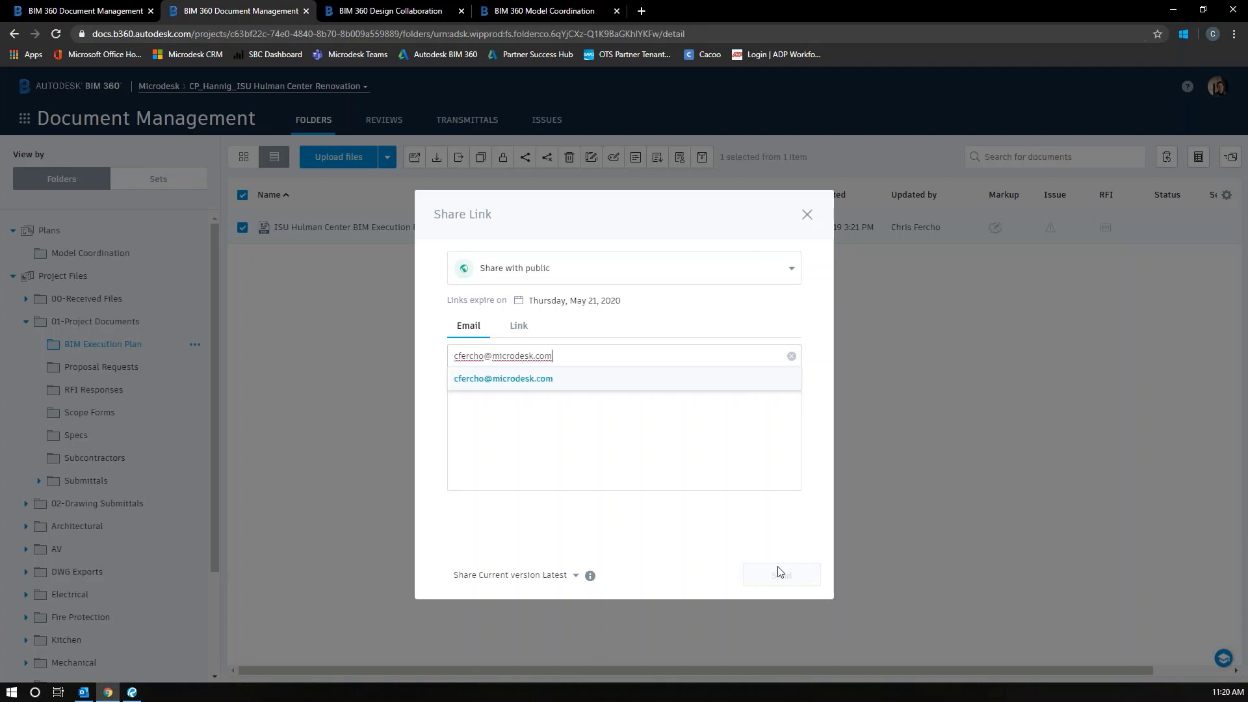
{"action": "key", "text": "Return"}
{"action": "left_click", "coordinate": [783, 577]}
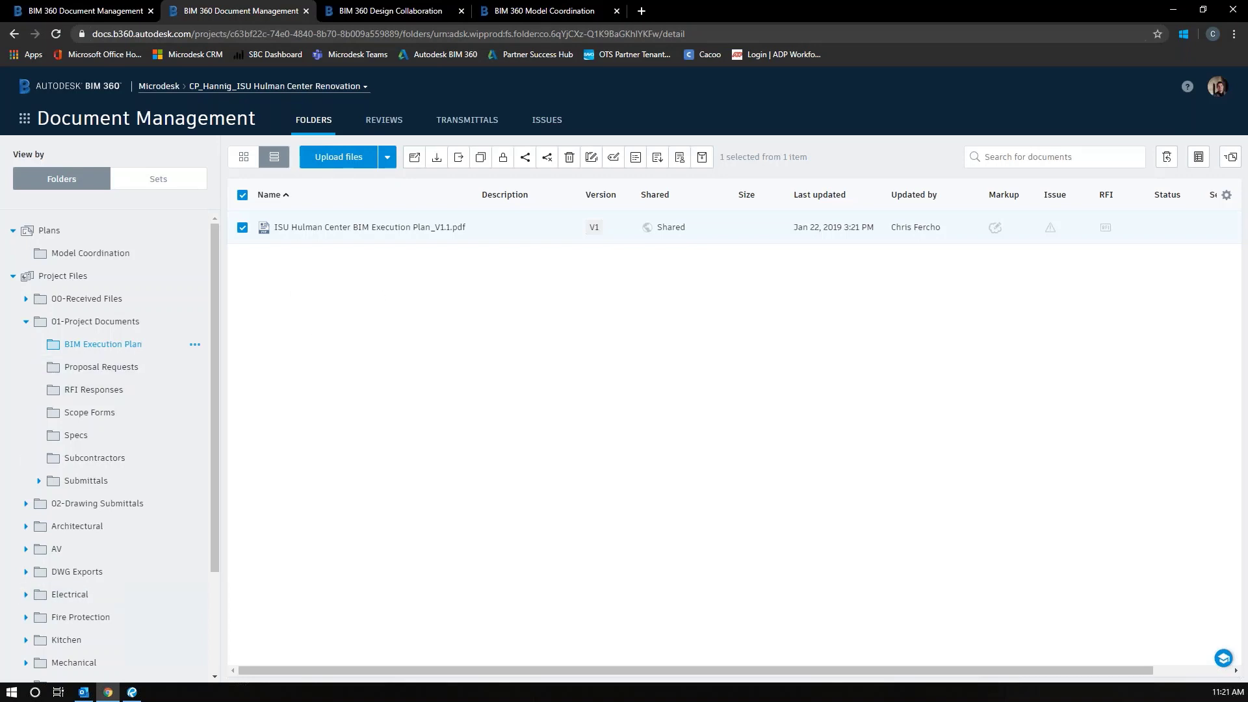
Open the Autodesk BIM 360 share e-mail in Outlook and follow its PDF link.
{"action": "key", "text": "alt+Tab"}
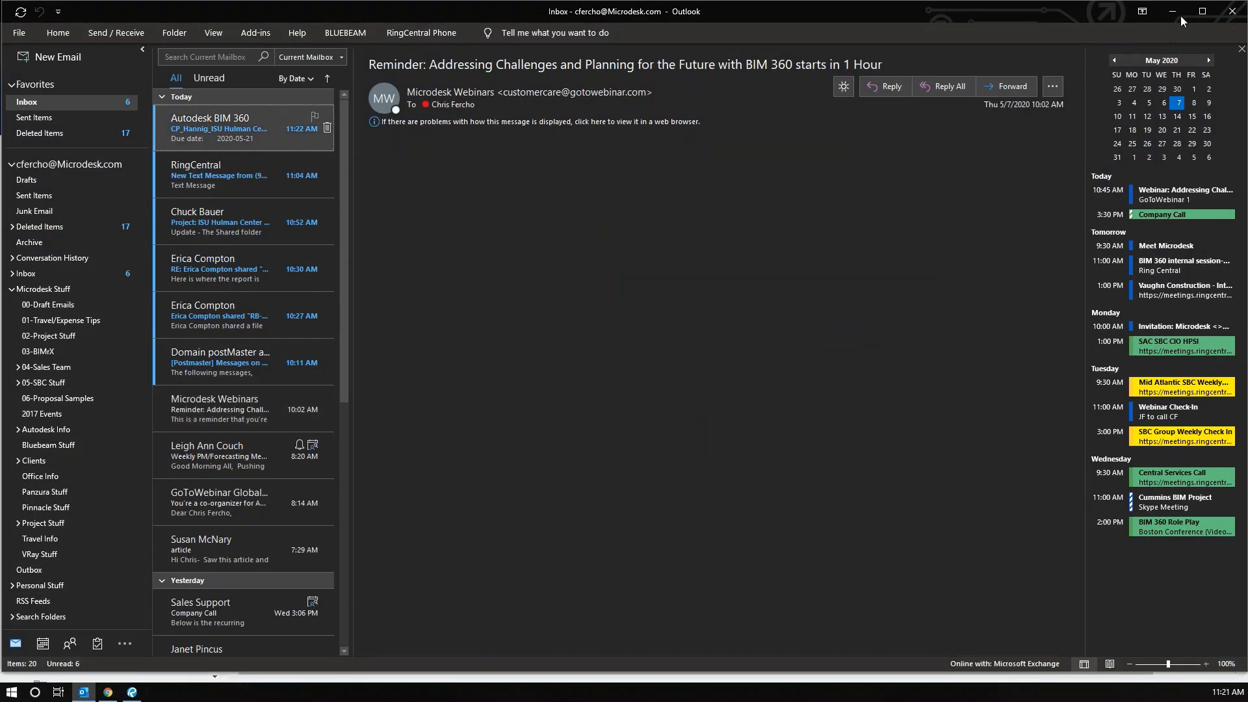
{"action": "double_click", "coordinate": [243, 127]}
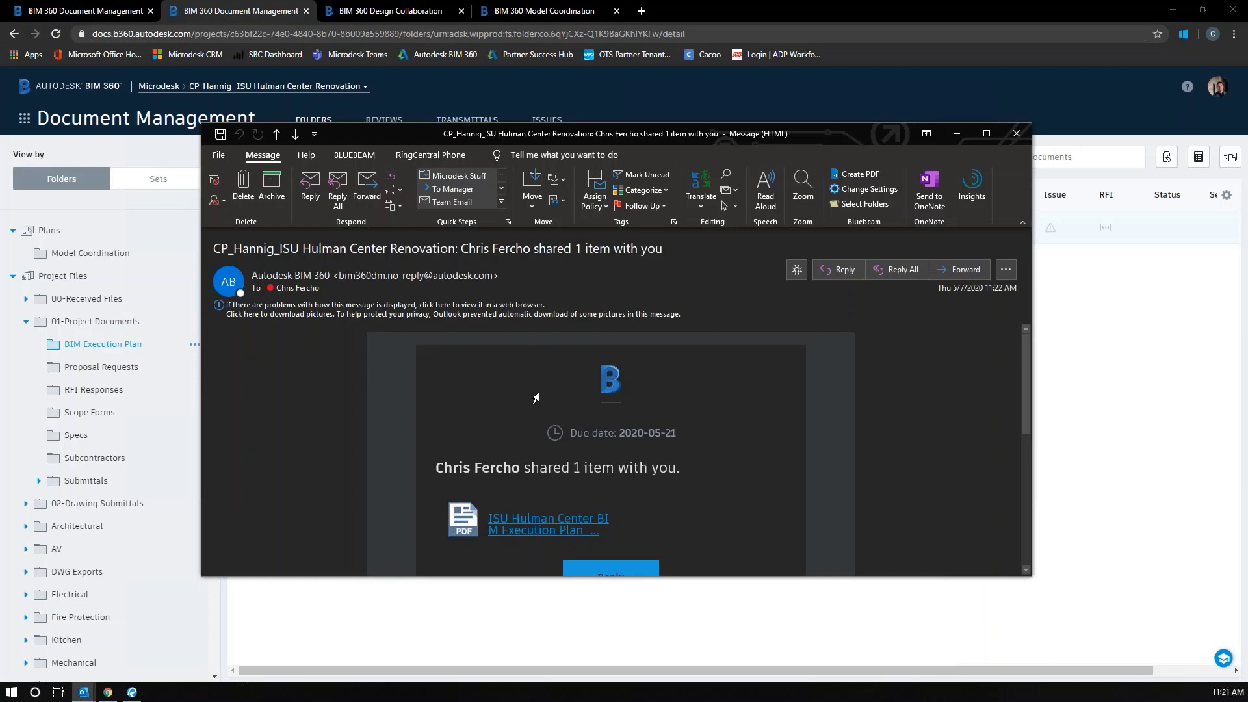
{"action": "scroll", "coordinate": [471, 419], "scroll_direction": "down", "scroll_amount": 2}
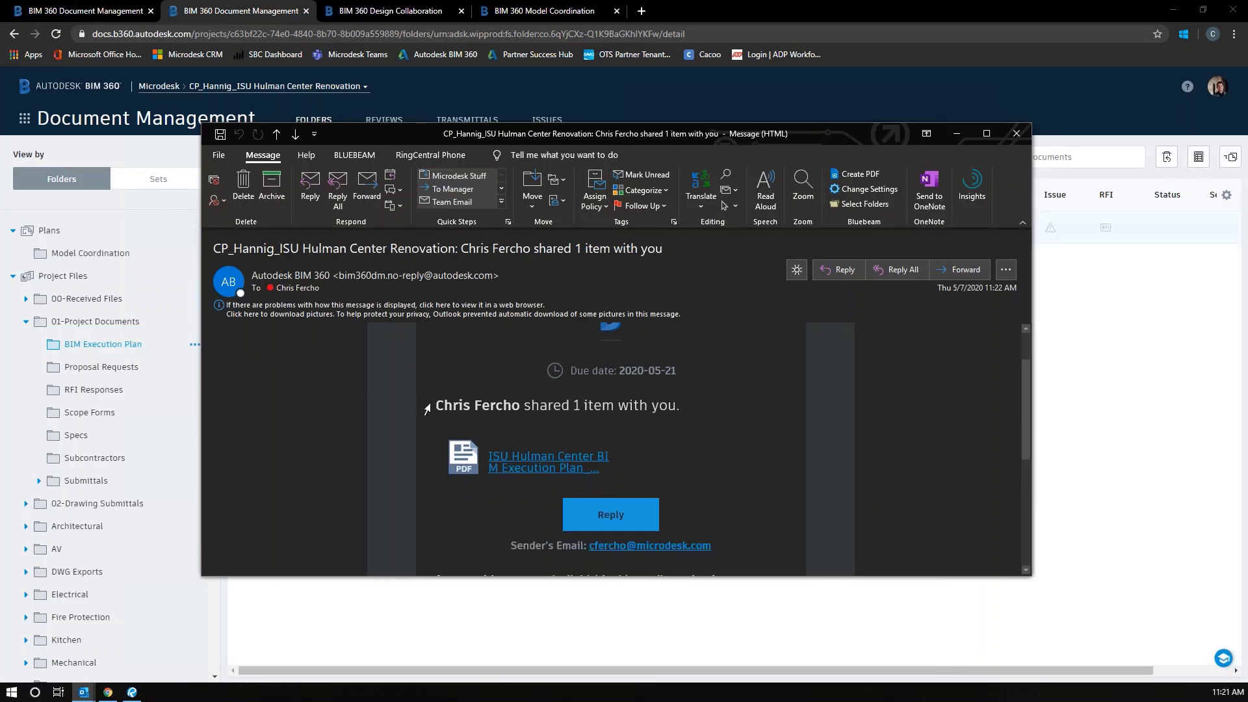
{"action": "left_click_drag", "start_coordinate": [458, 405], "coordinate": [524, 405]}
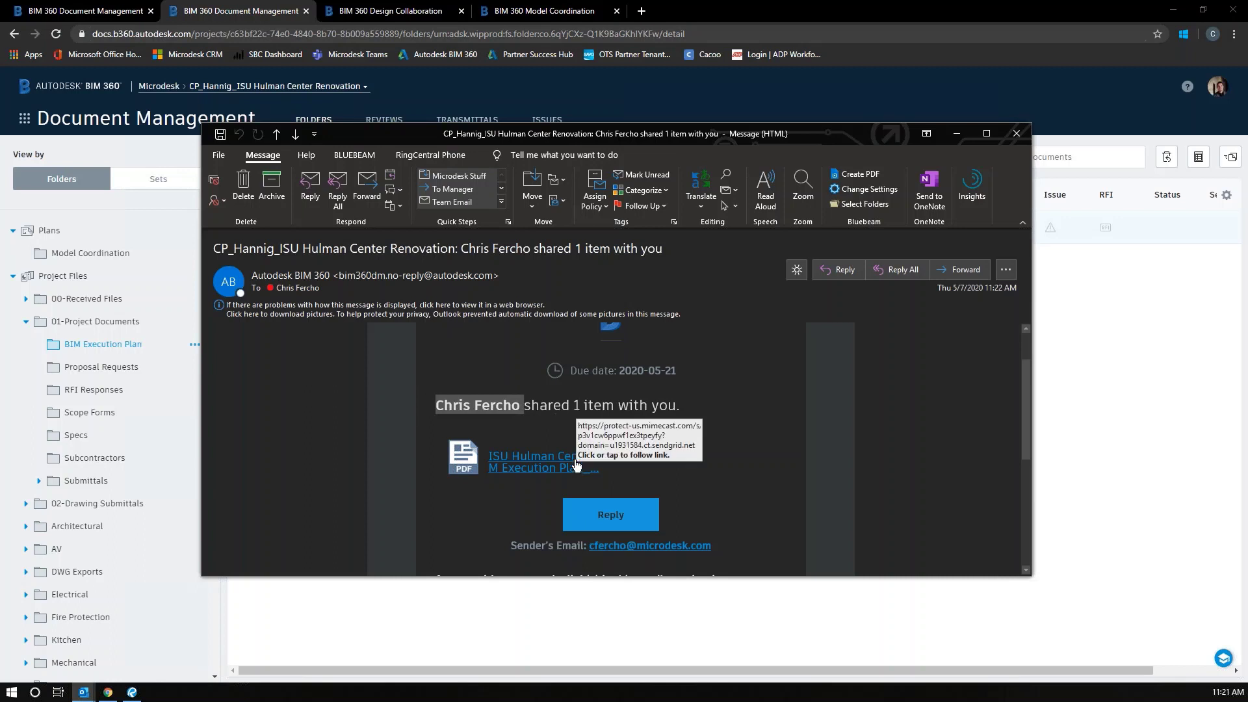
{"action": "scroll", "coordinate": [628, 472], "scroll_direction": "down", "scroll_amount": 1}
{"action": "scroll", "coordinate": [628, 473], "scroll_direction": "down", "scroll_amount": 1}
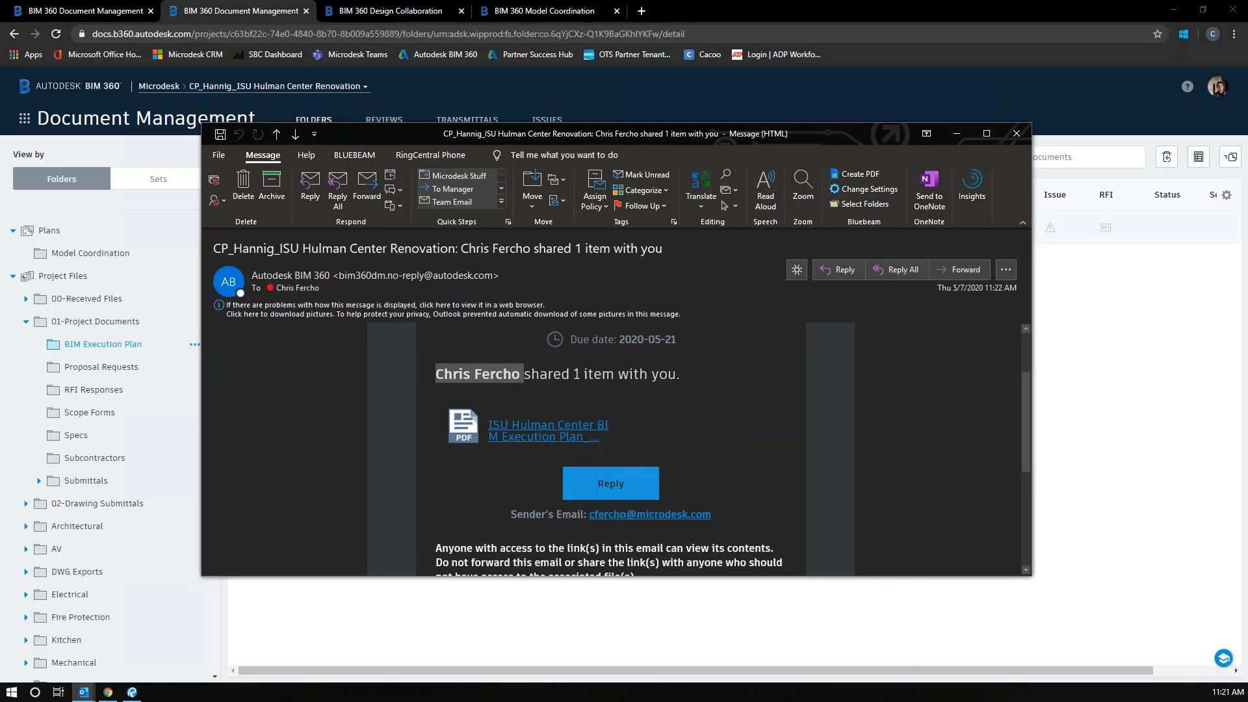
{"action": "scroll", "coordinate": [655, 481], "scroll_direction": "up", "scroll_amount": 1}
{"action": "scroll", "coordinate": [655, 481], "scroll_direction": "down", "scroll_amount": 6}
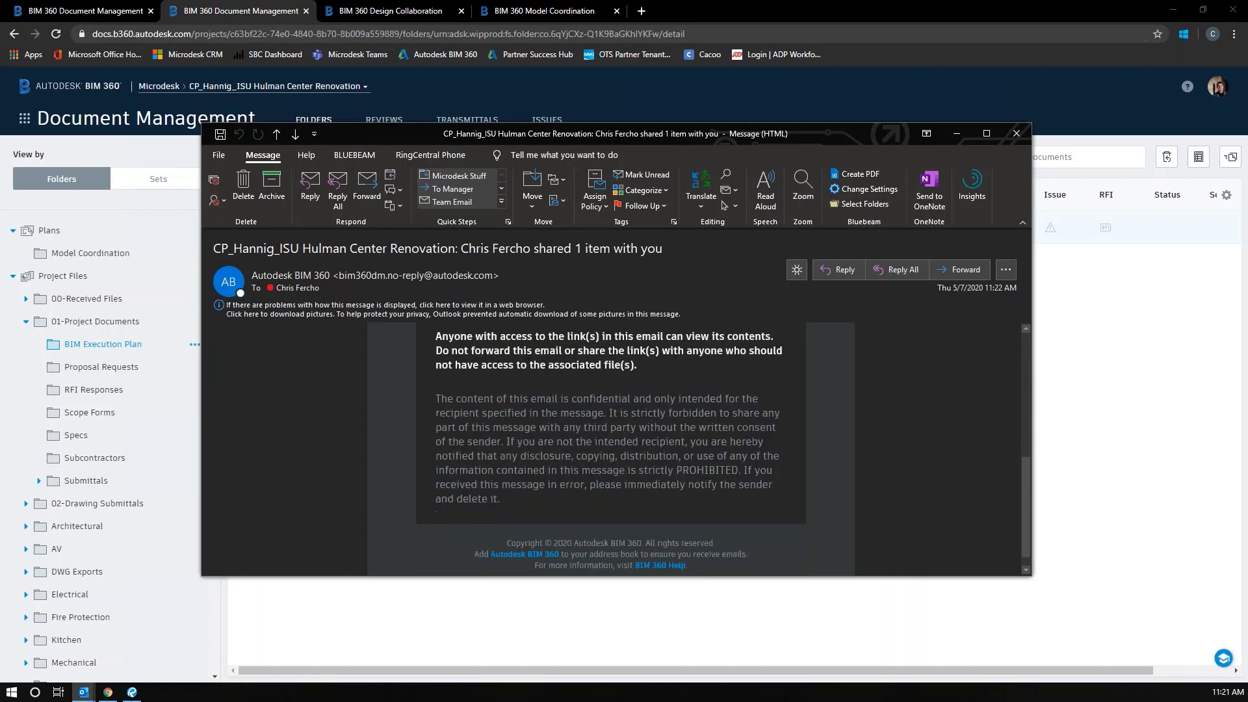
{"action": "scroll", "coordinate": [611, 449], "scroll_direction": "up", "scroll_amount": 2}
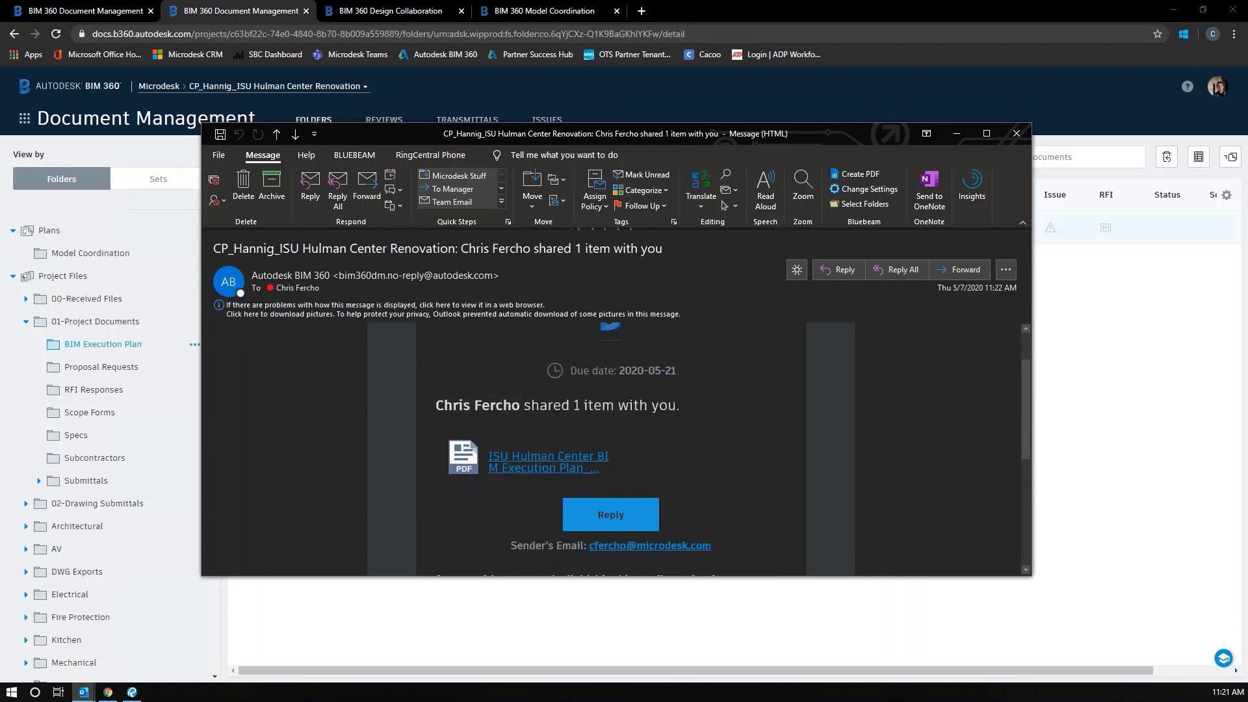
{"action": "left_click", "coordinate": [548, 462]}
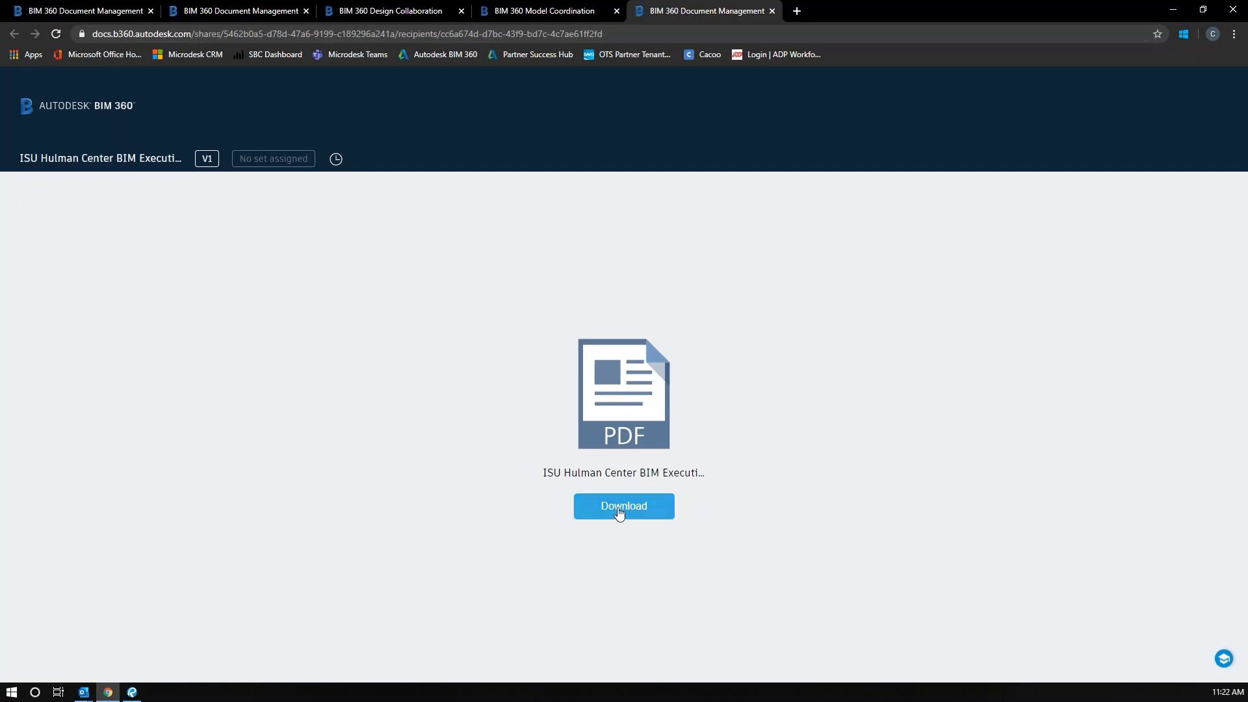
Close the shared-PDF download tab and collapse 01-Project Documents in the project folder tree.
{"action": "middle_click", "coordinate": [669, 10]}
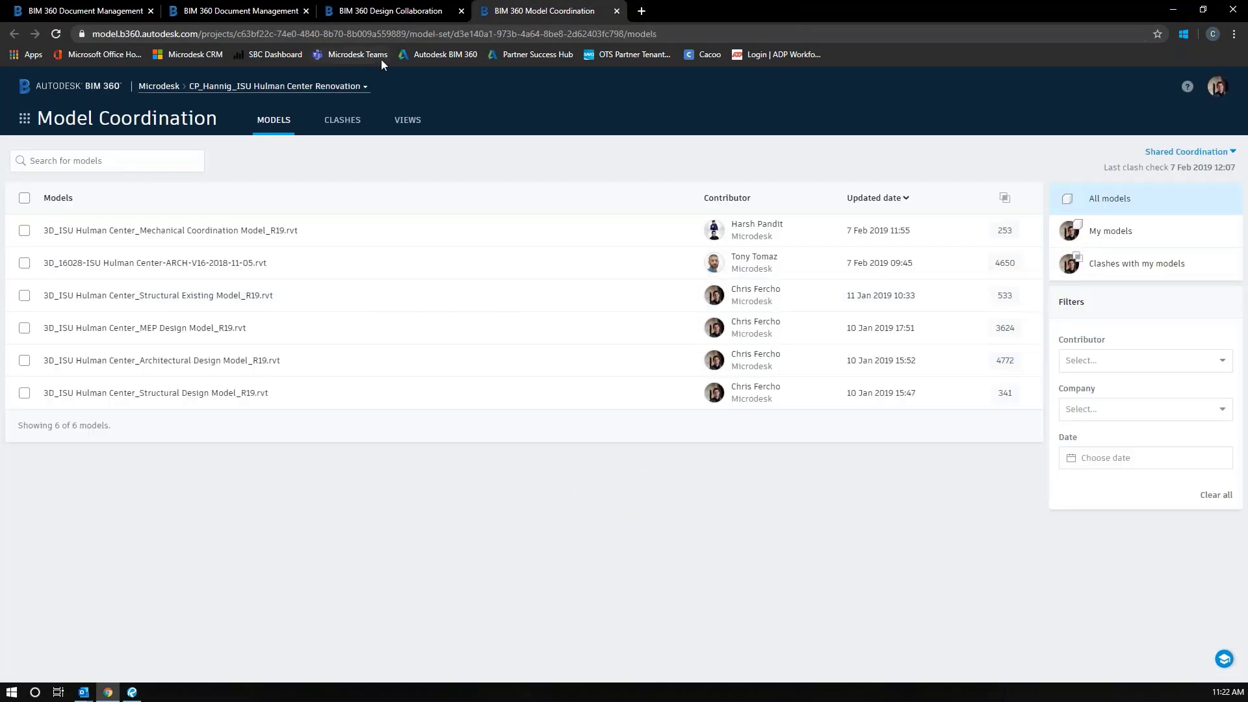
{"action": "left_click", "coordinate": [240, 13]}
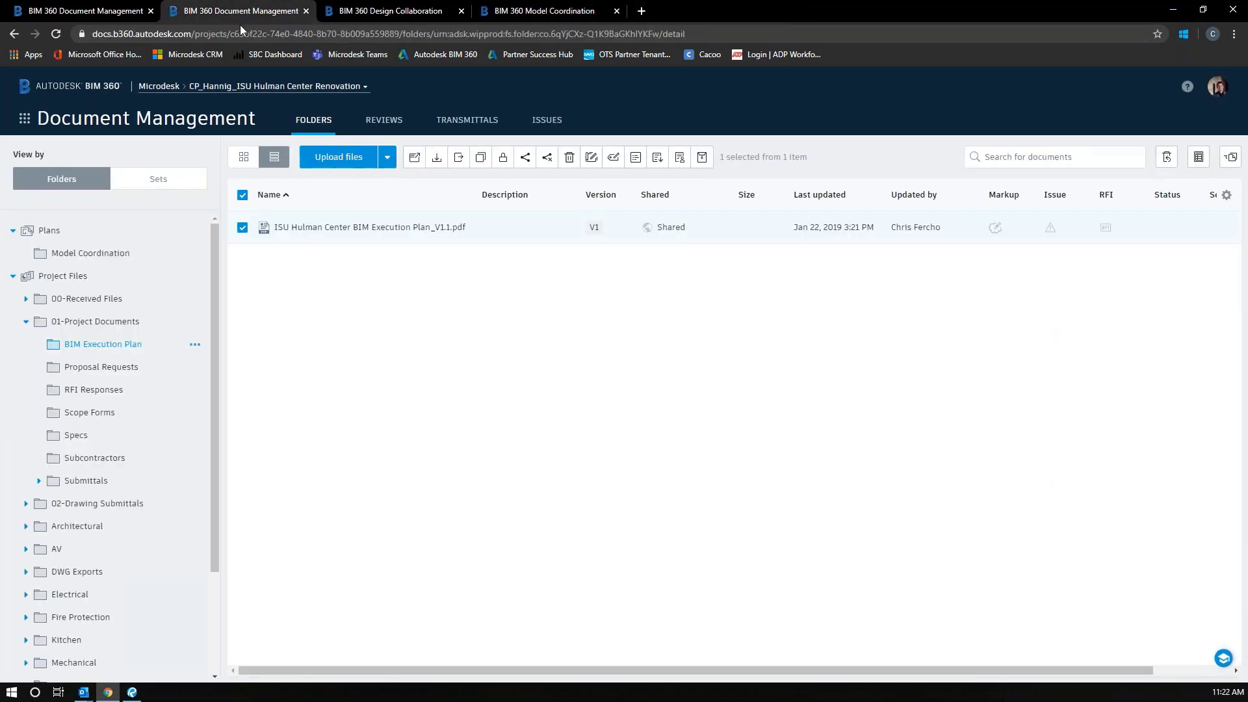
{"action": "left_click", "coordinate": [26, 321]}
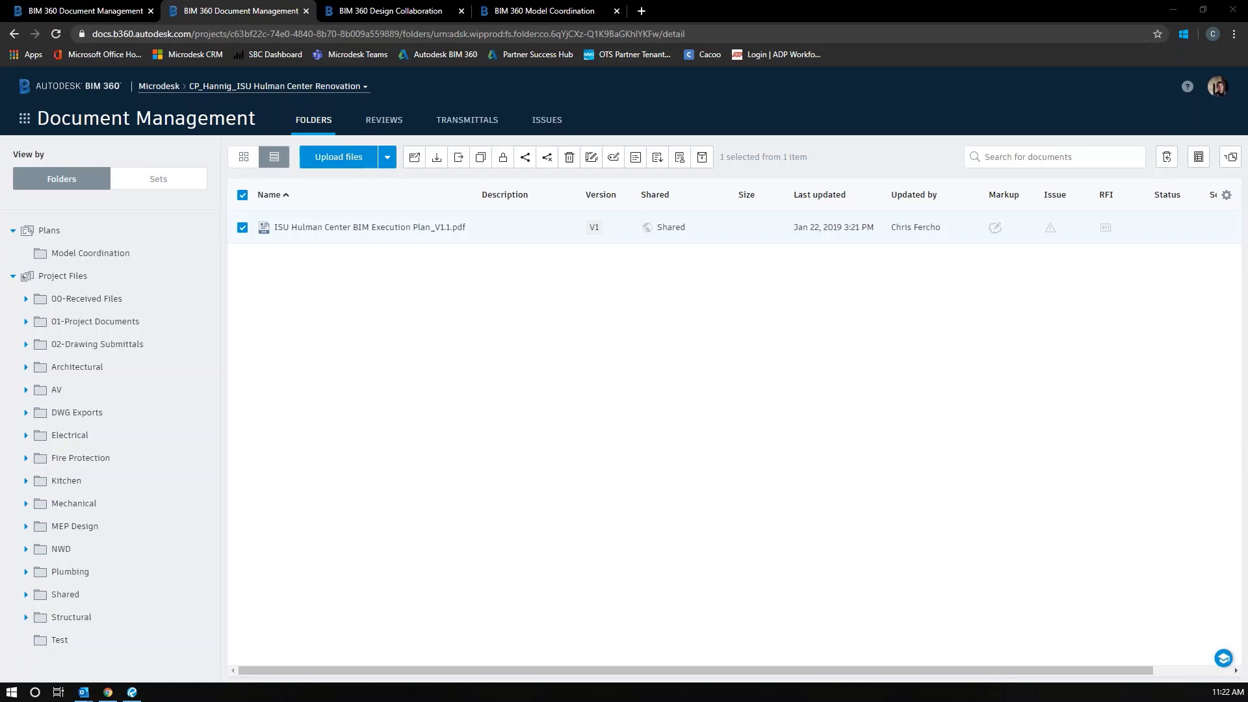
Browse to This PC > BIM 360 > Microdesk > CP_Hannig_ISU Hulman Center Renovation > Project Files.
{"action": "key", "text": "super+e"}
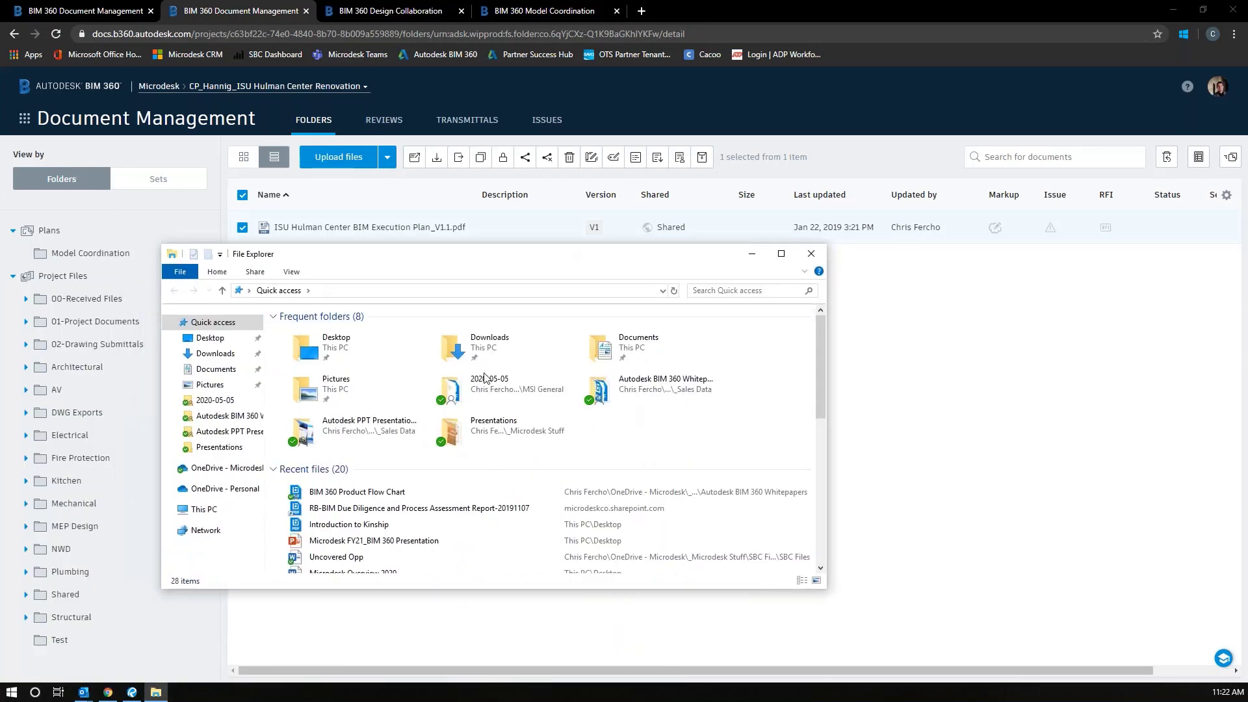
{"action": "left_click", "coordinate": [201, 511]}
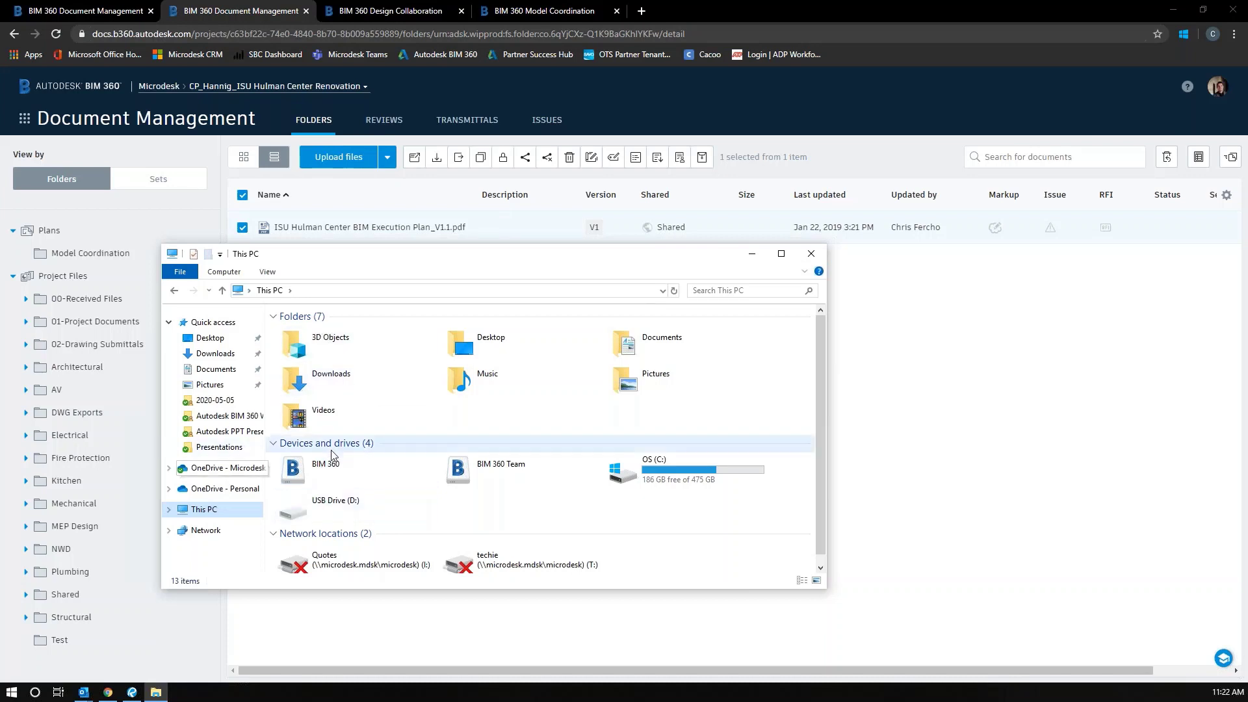
{"action": "left_click", "coordinate": [329, 465]}
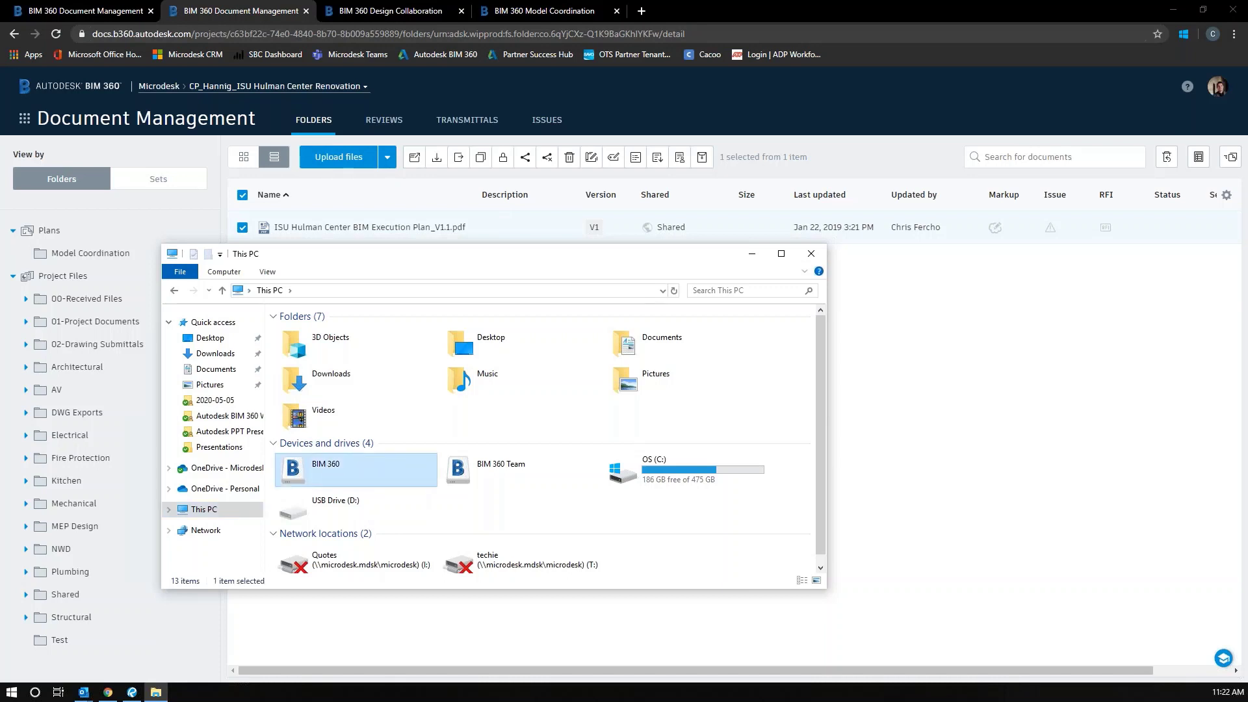
{"action": "double_click", "coordinate": [299, 481]}
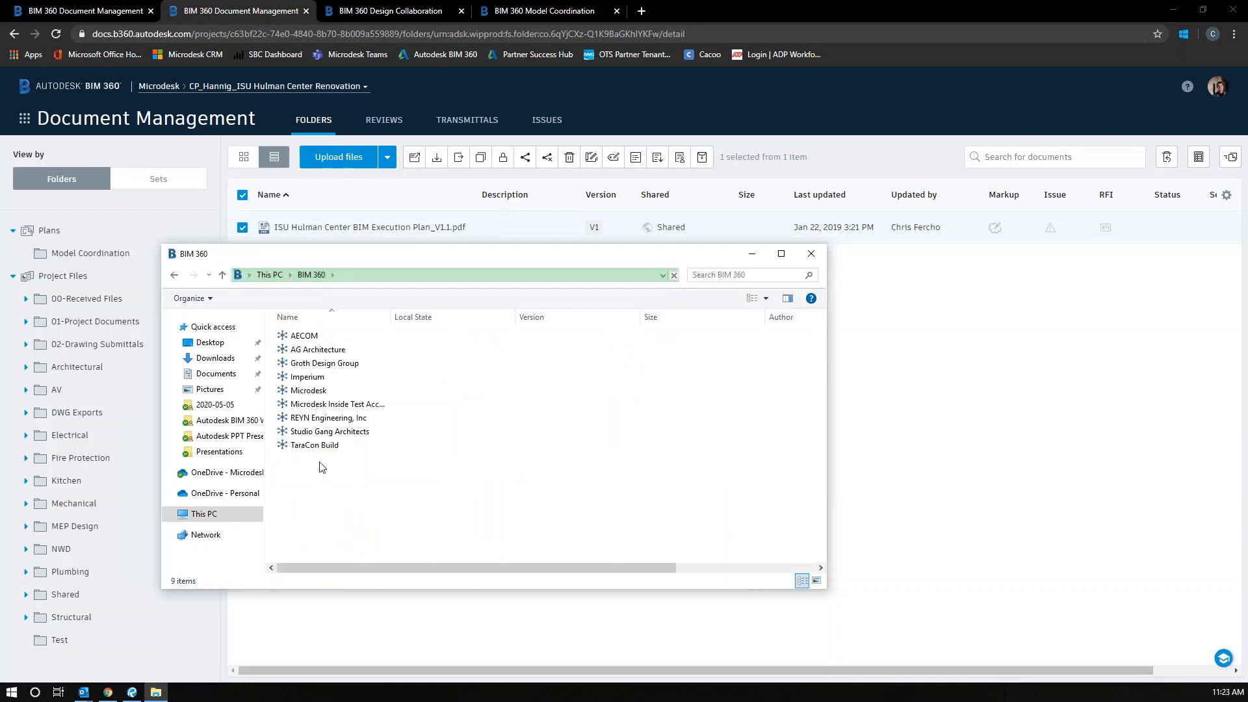
{"action": "left_click", "coordinate": [346, 393]}
{"action": "double_click", "coordinate": [345, 392]}
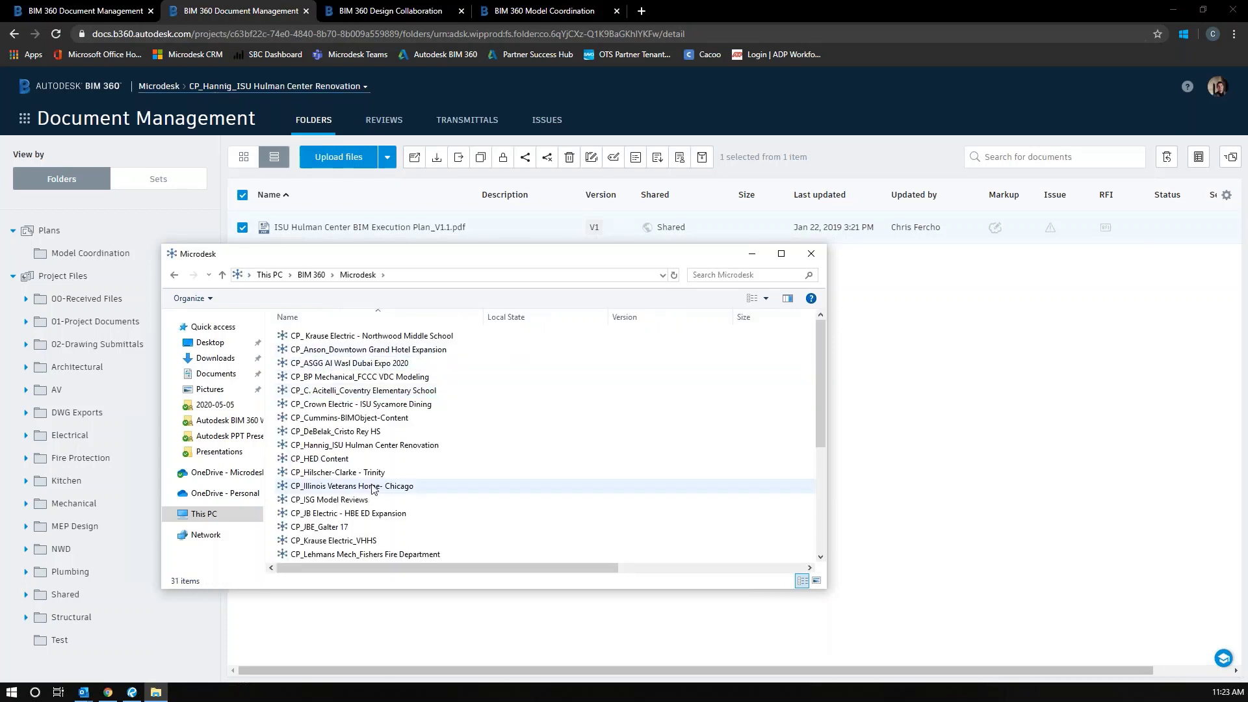
{"action": "left_click", "coordinate": [367, 447]}
{"action": "double_click", "coordinate": [366, 449]}
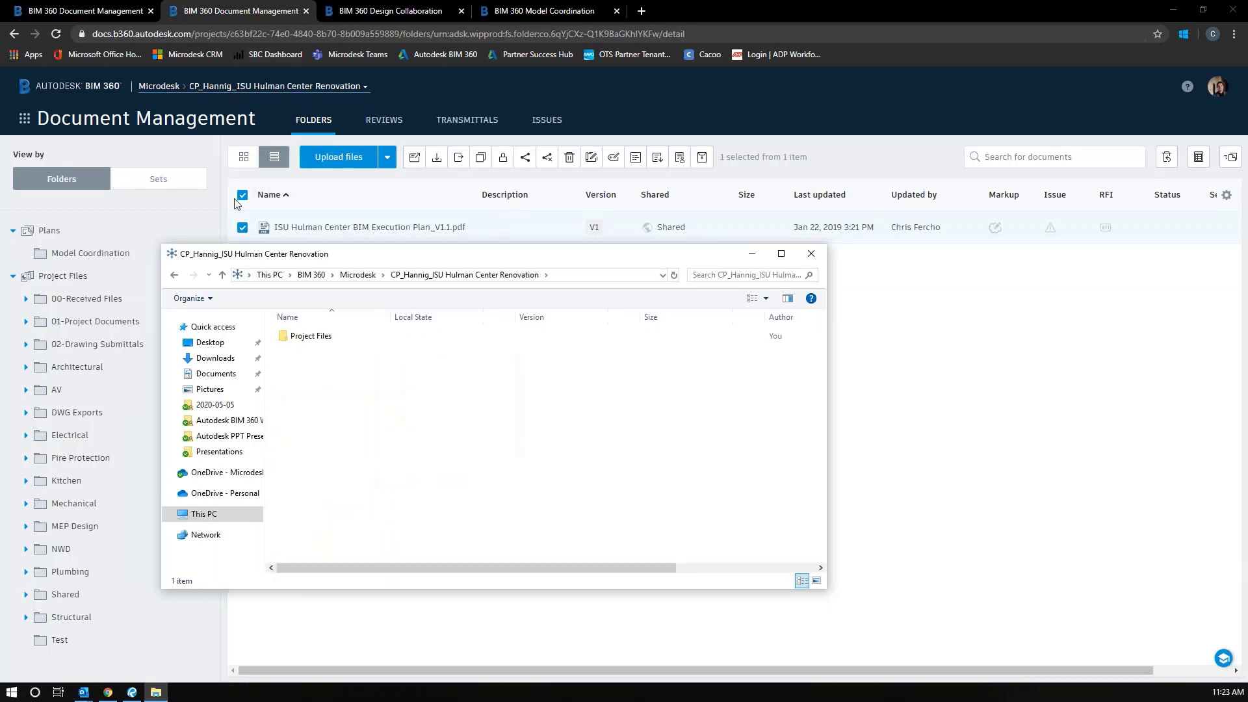
{"action": "left_click", "coordinate": [307, 336]}
{"action": "double_click", "coordinate": [307, 336]}
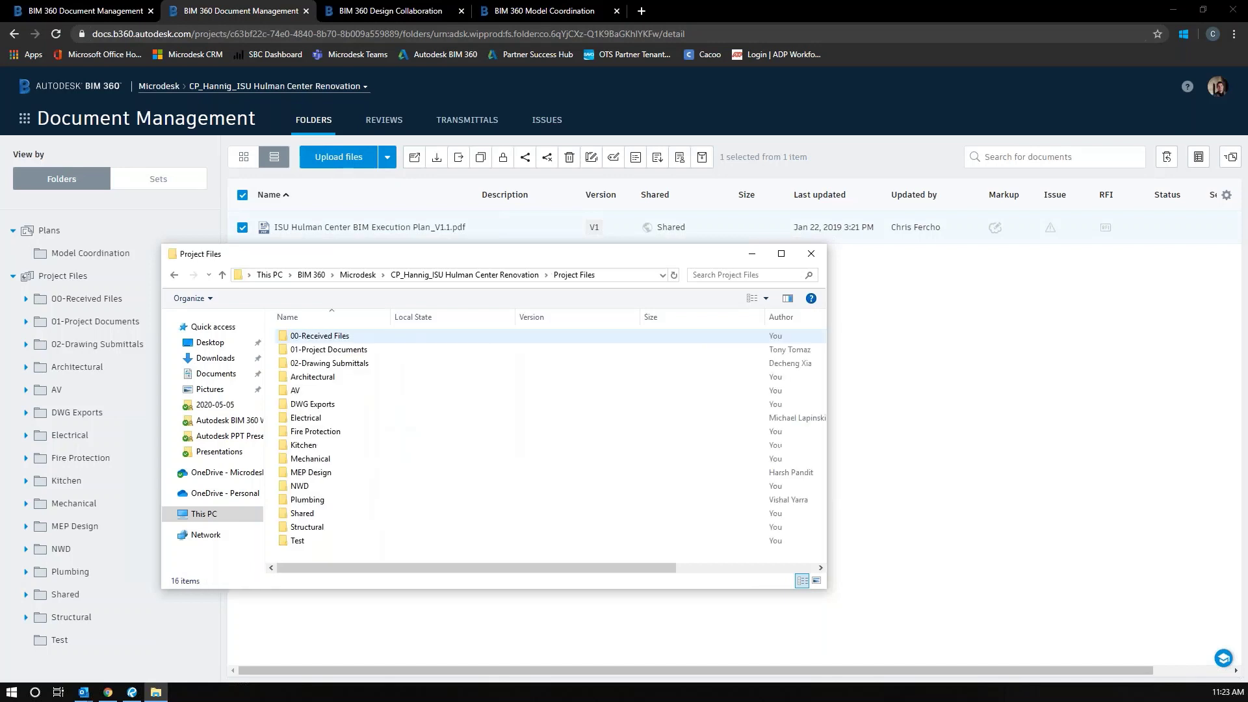
Delete the Test folder and reload the BIM 360 web page.
{"action": "left_click", "coordinate": [312, 337]}
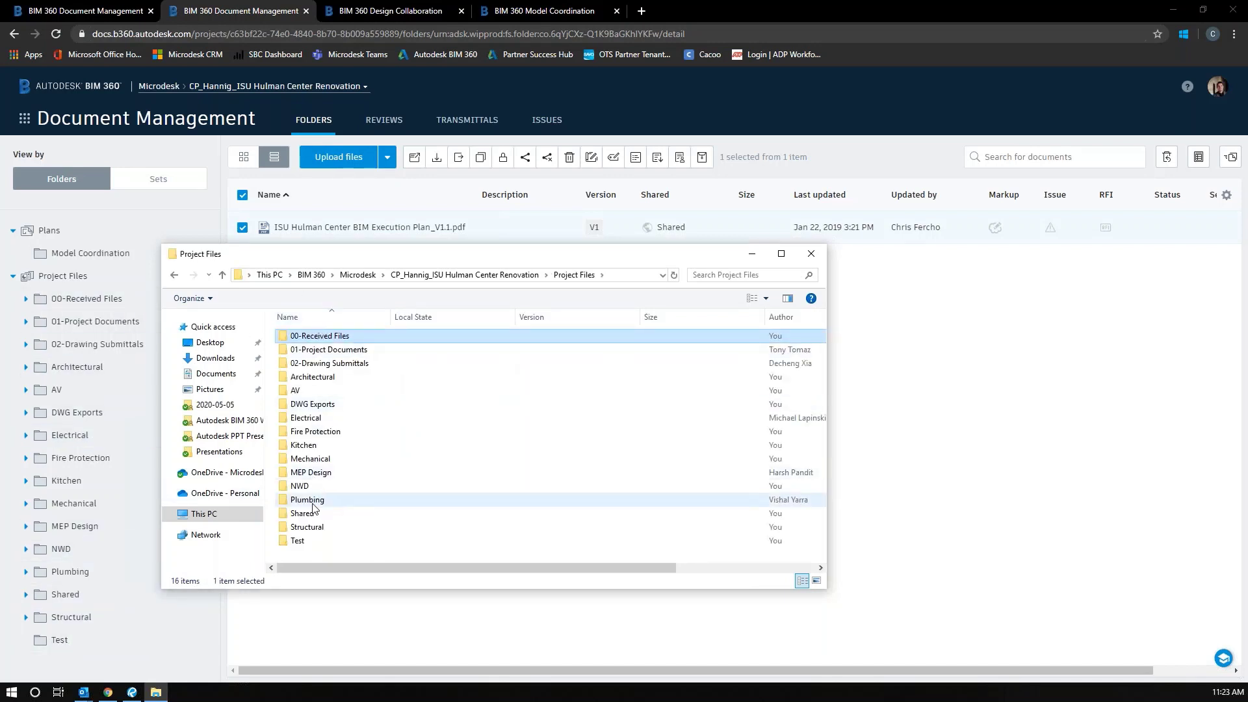
{"action": "left_click", "coordinate": [309, 541]}
{"action": "key", "text": "Delete"}
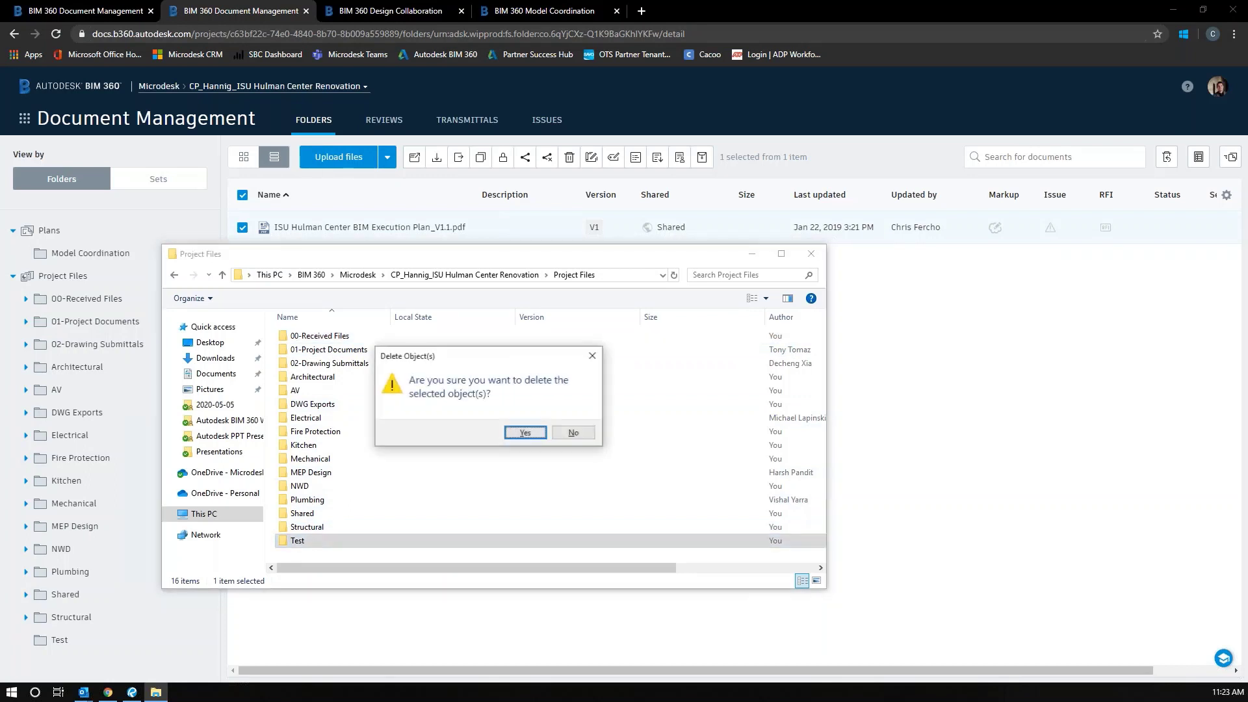
{"action": "left_click", "coordinate": [537, 437]}
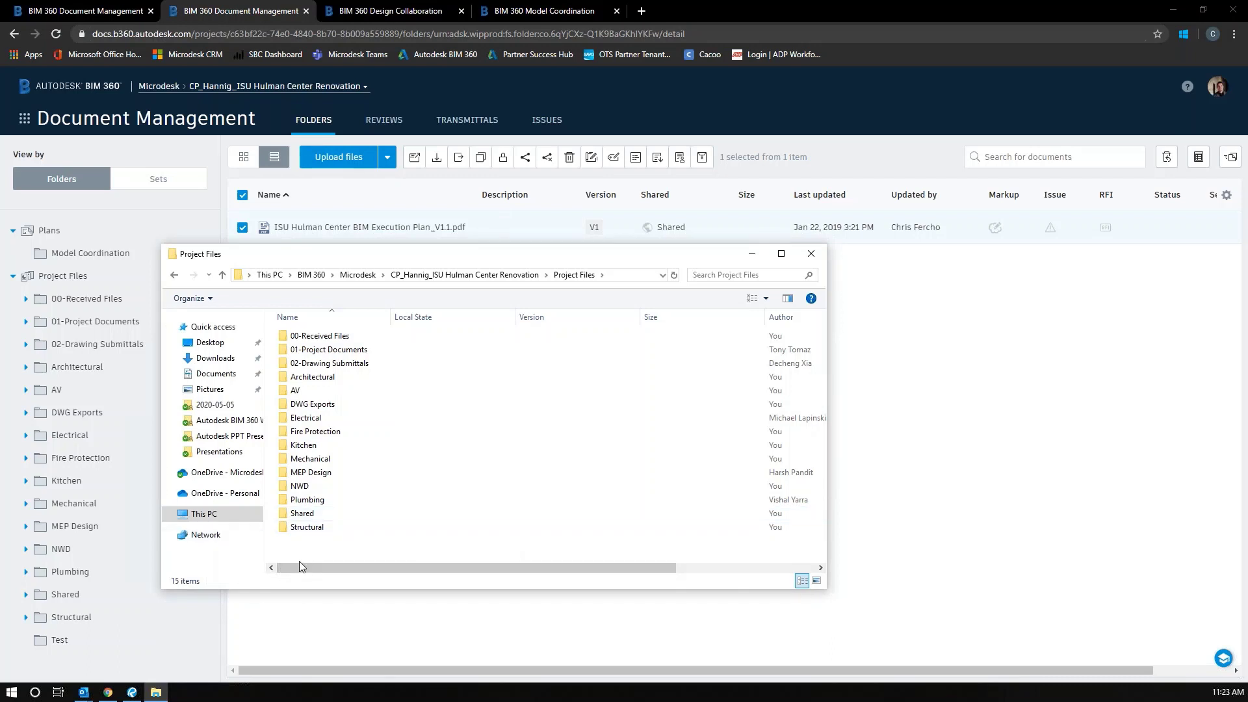
{"action": "left_click", "coordinate": [304, 614]}
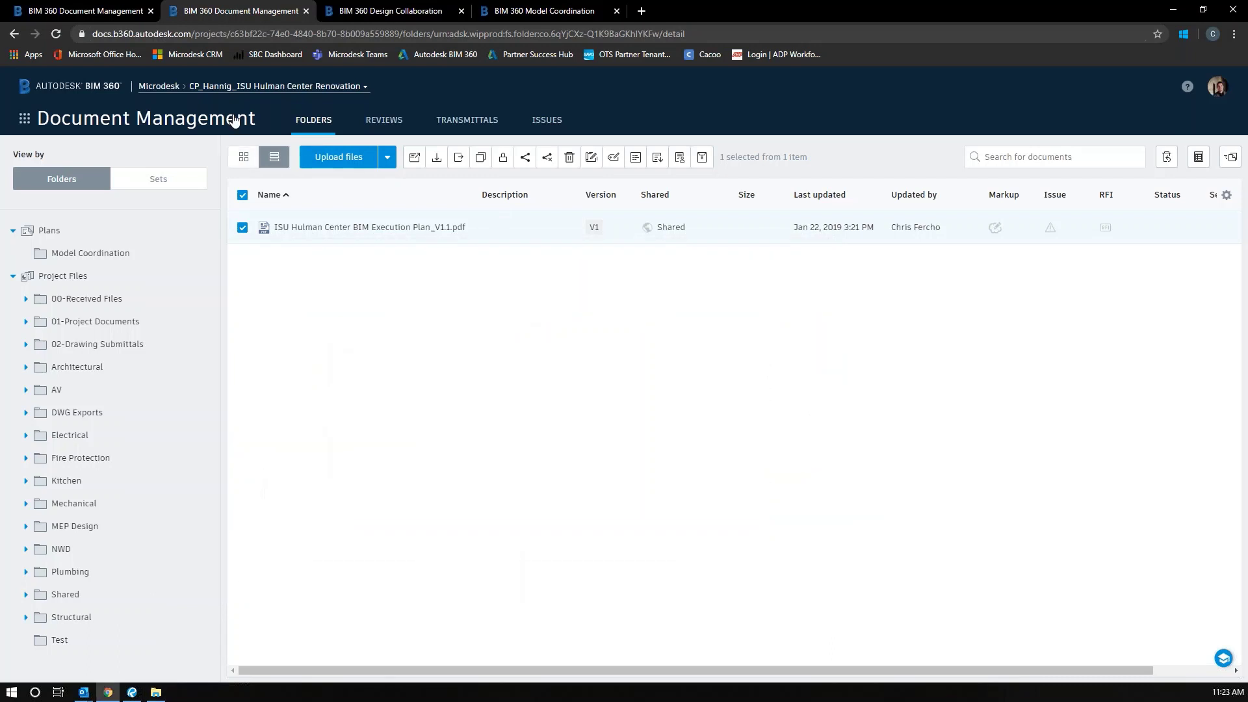
{"action": "left_click", "coordinate": [56, 34]}
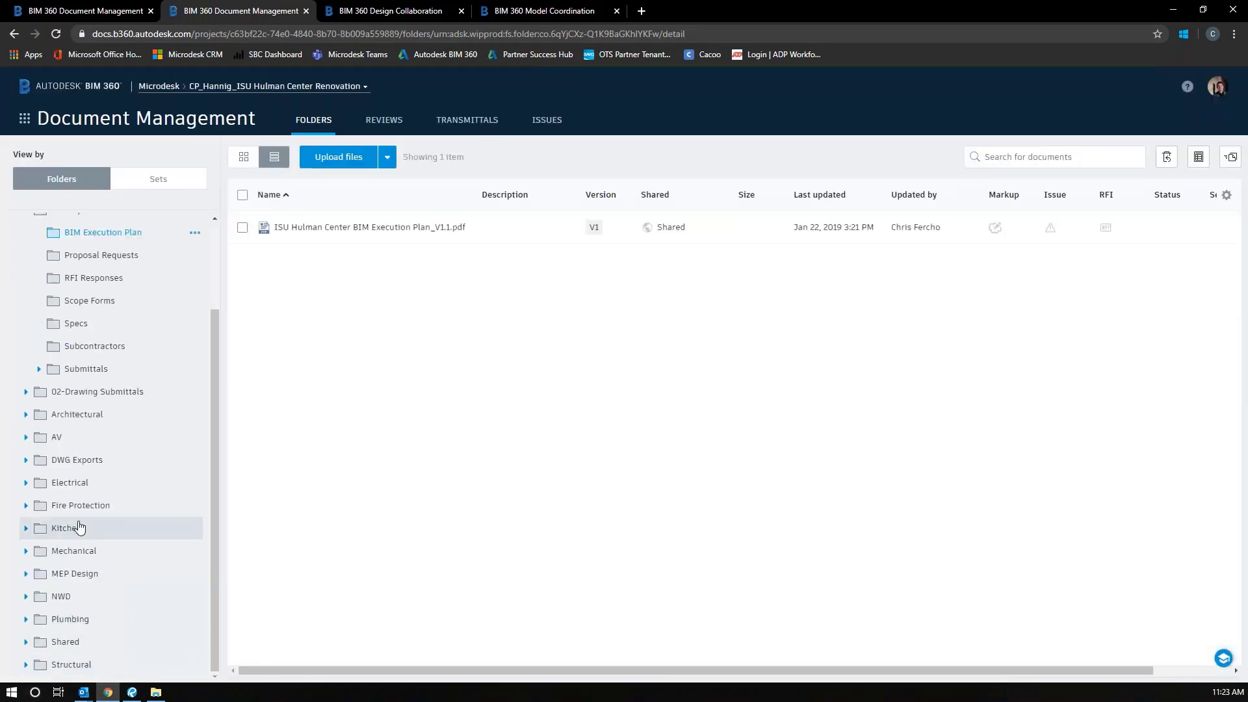
Collapse 01-Project Documents and open the synced Project Files folder with its 15 folders in File Explorer.
{"action": "left_click", "coordinate": [26, 321]}
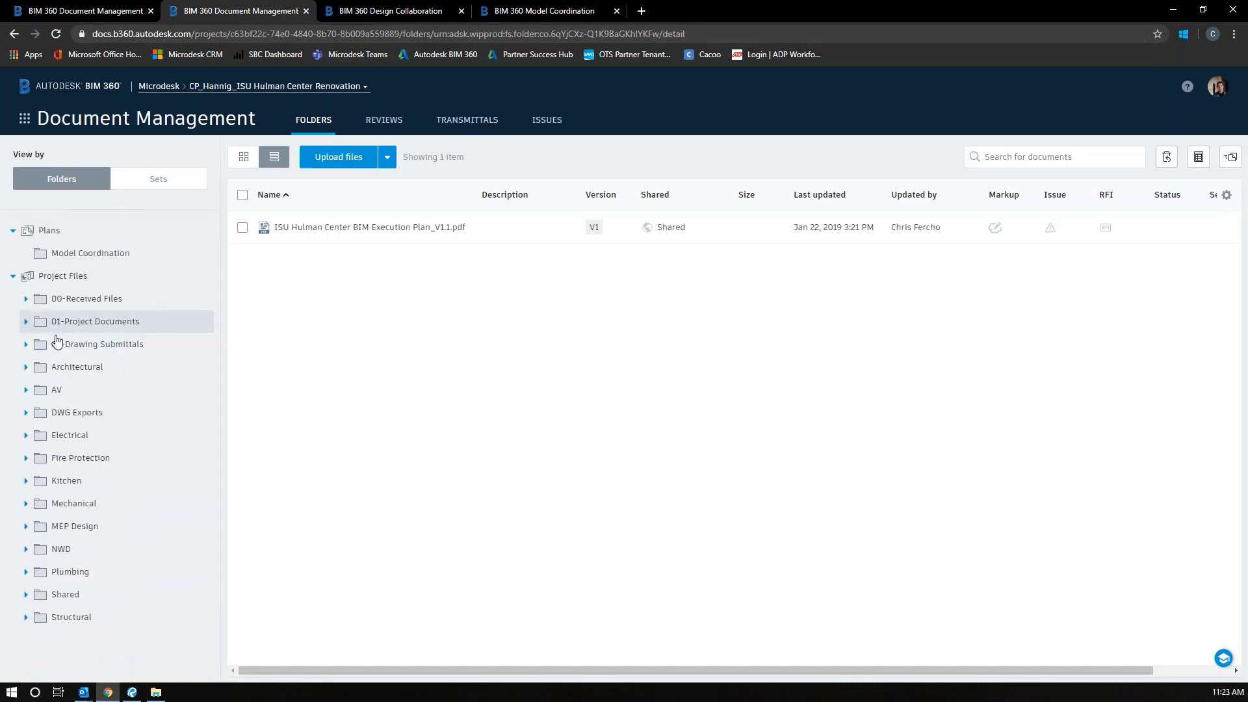
{"action": "left_click", "coordinate": [156, 691]}
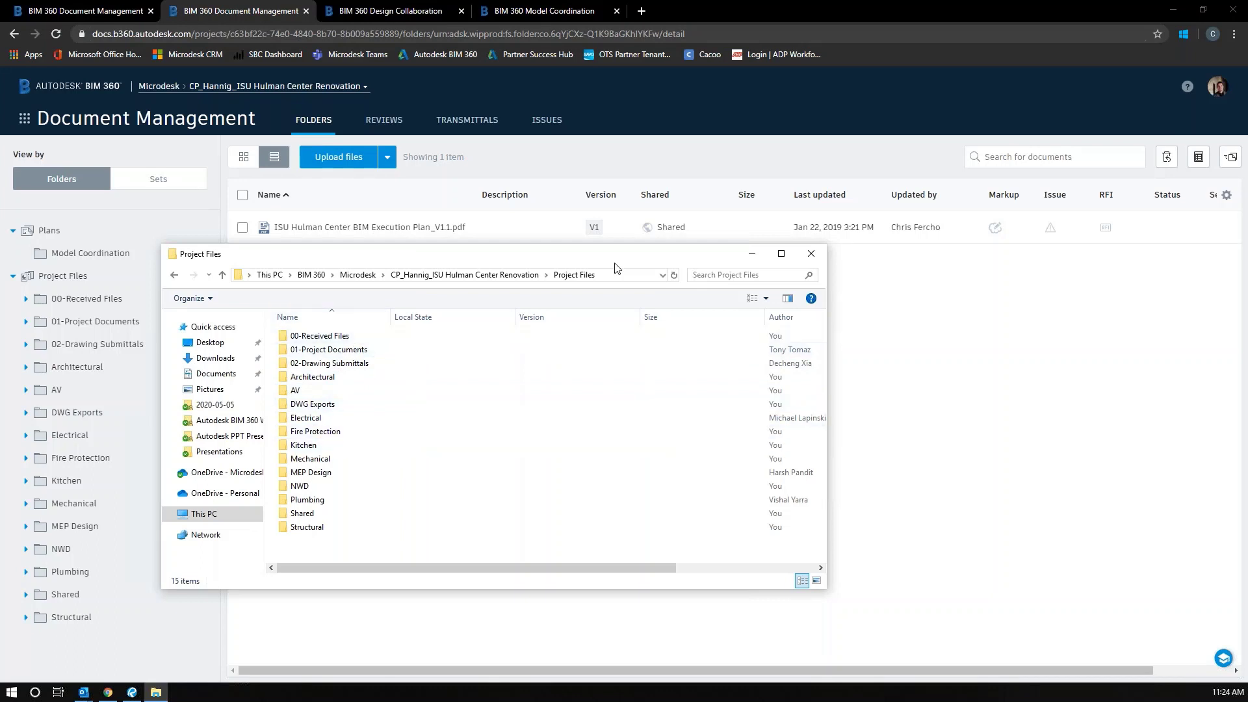
Open the DWG Exports folder, showing 7 items like 3DView-3D.dwg, cached and not cached.
{"action": "left_click_drag", "start_coordinate": [613, 263], "coordinate": [751, 306]}
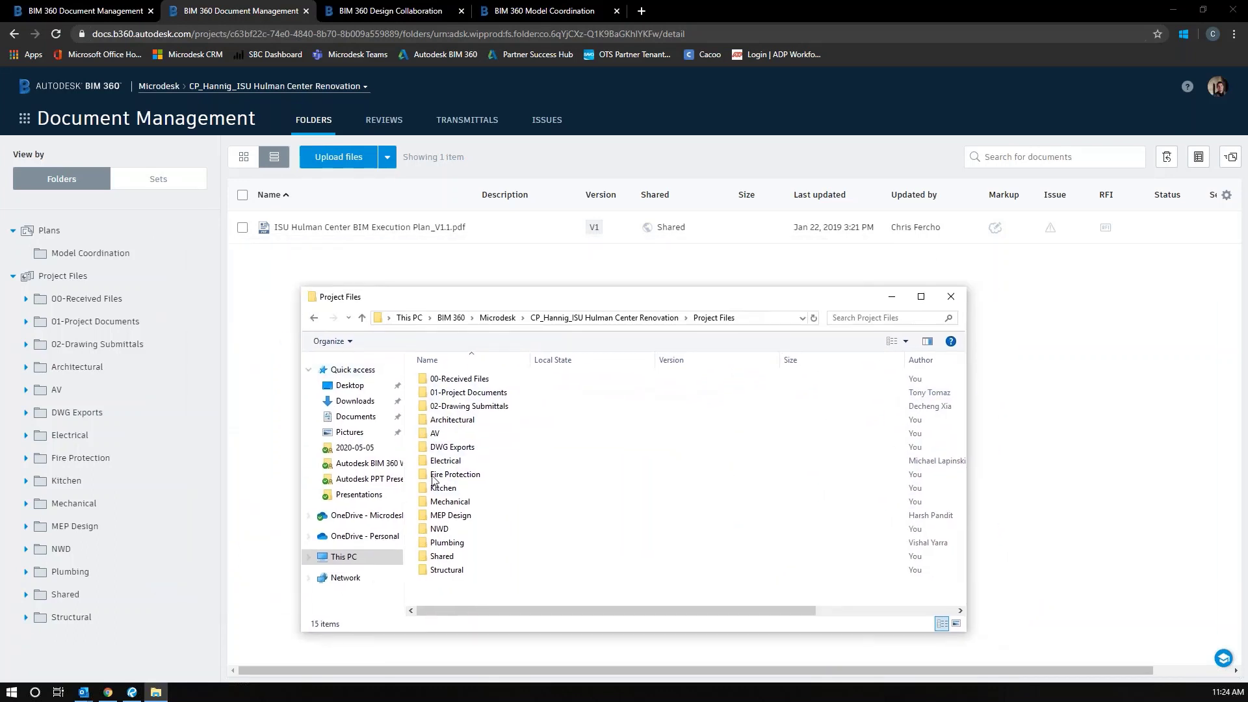
{"action": "left_click", "coordinate": [447, 450]}
{"action": "double_click", "coordinate": [446, 448]}
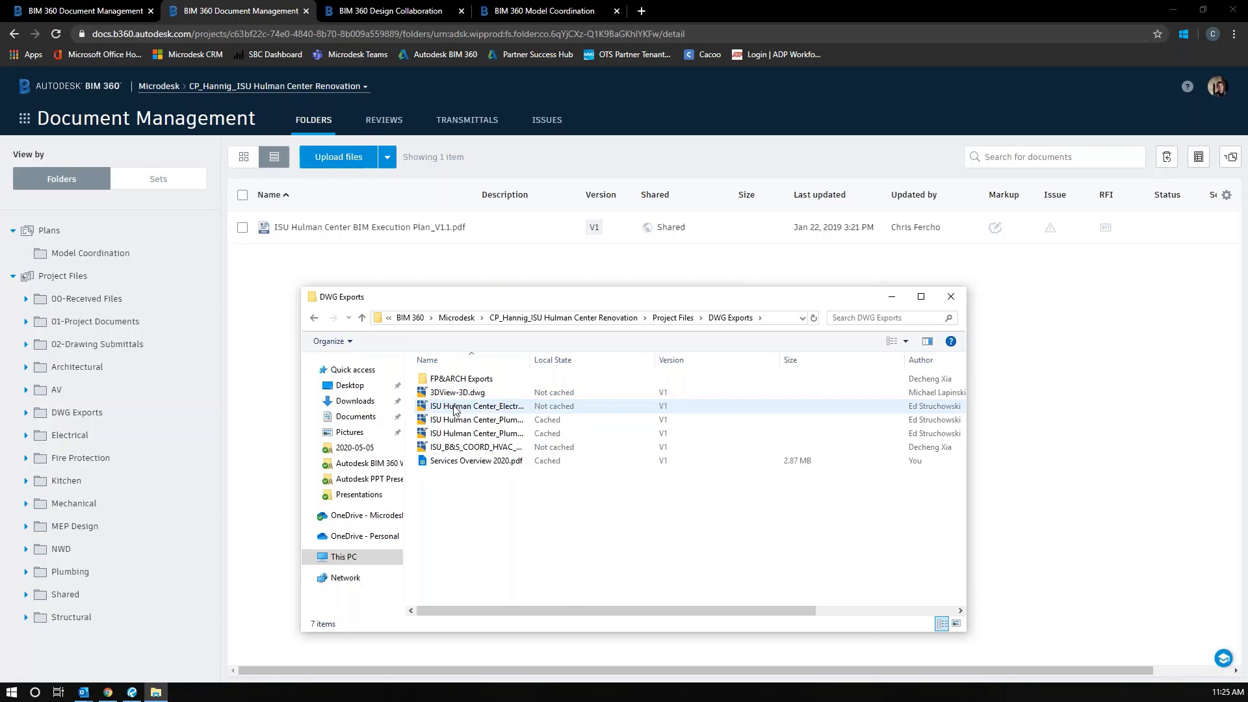
{"action": "left_click", "coordinate": [457, 409]}
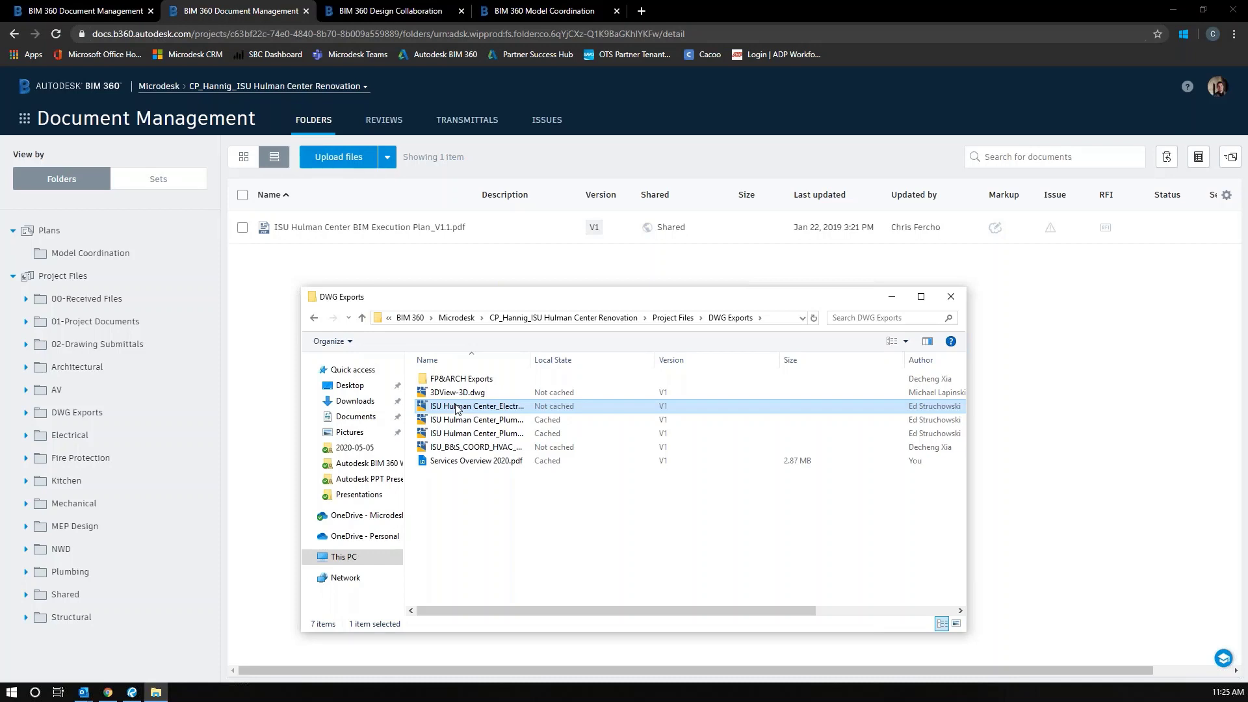
{"action": "right_click", "coordinate": [456, 409]}
{"action": "left_click", "coordinate": [497, 487]}
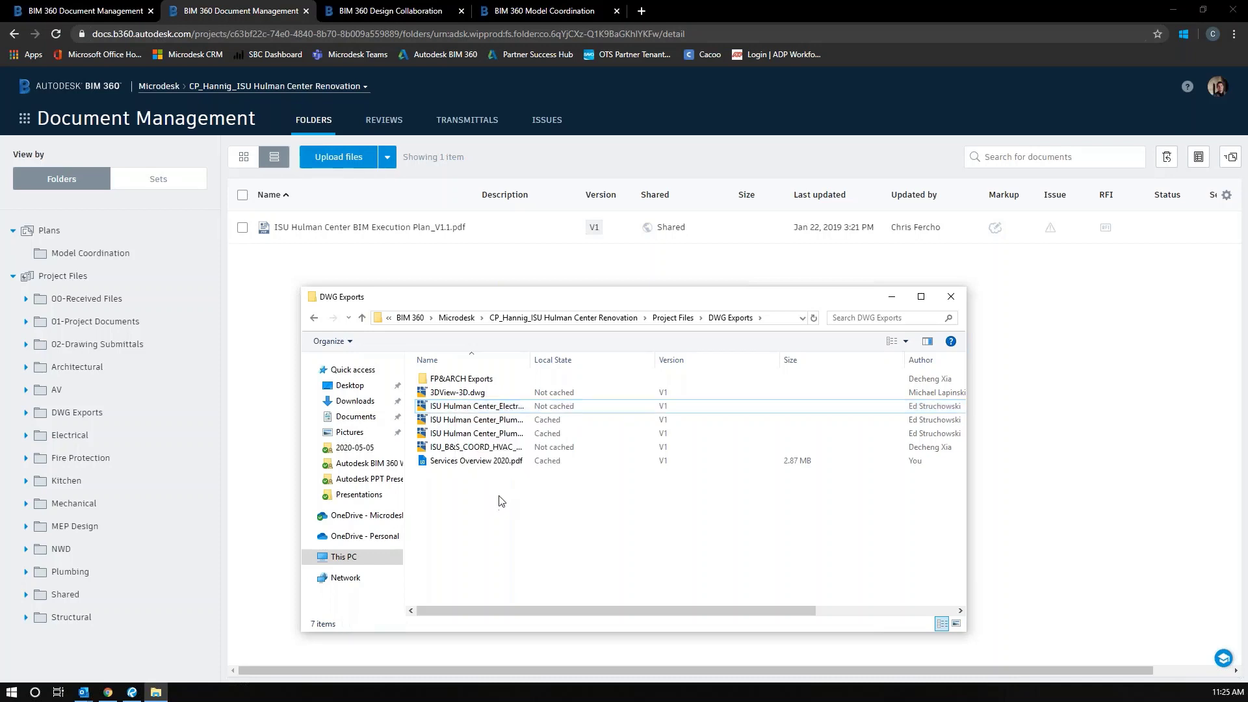
{"action": "right_click", "coordinate": [476, 408]}
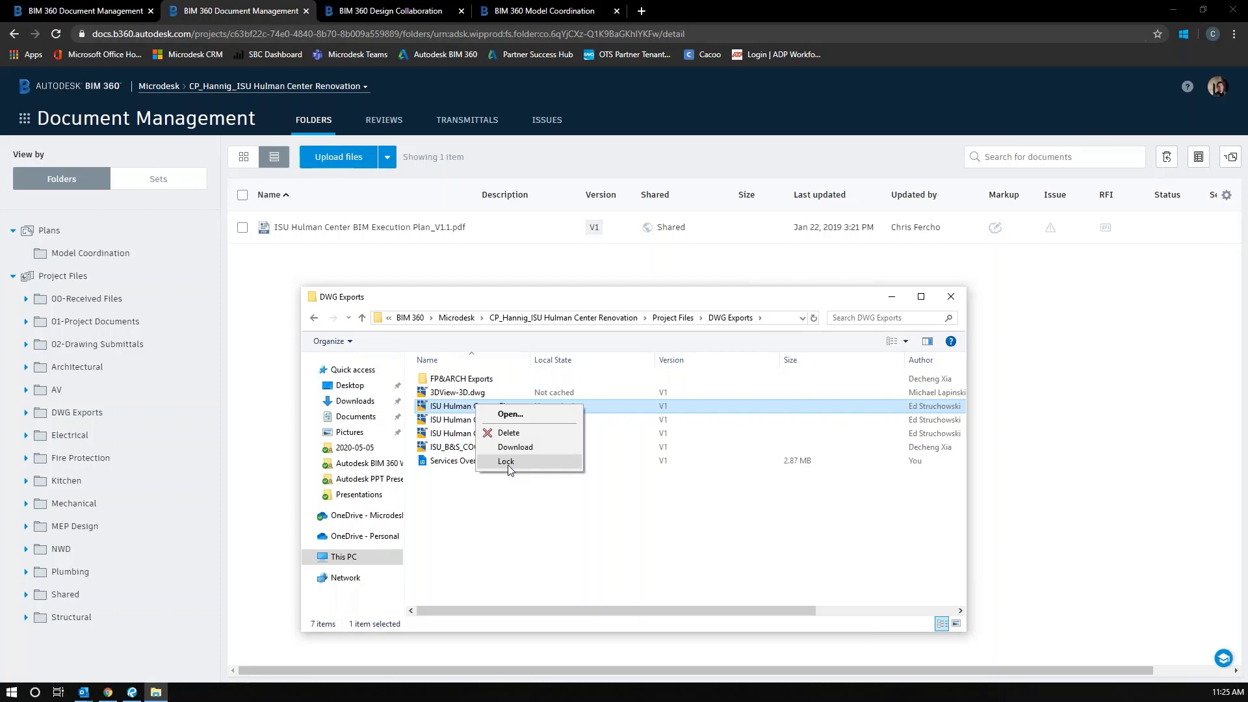
{"action": "left_click", "coordinate": [459, 412]}
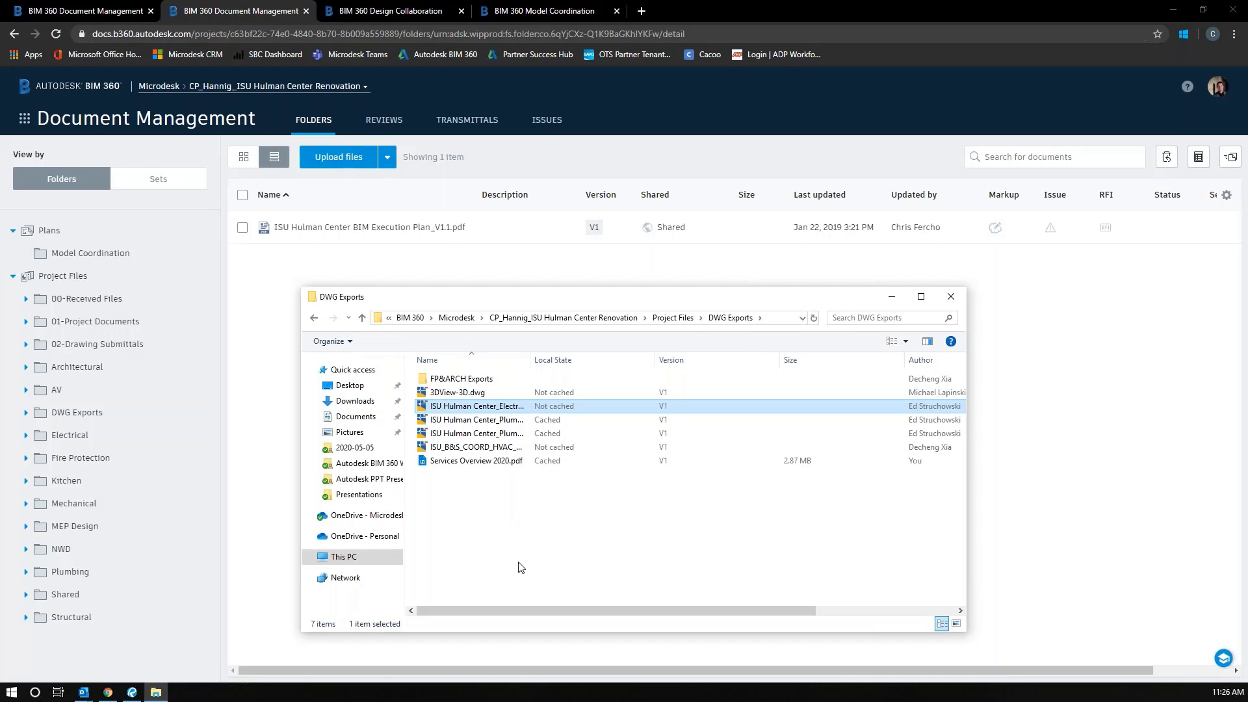
Hide File Explorer, inspect the Change Order Workflow review, then return to the Plans folder listing.
{"action": "left_click", "coordinate": [892, 298]}
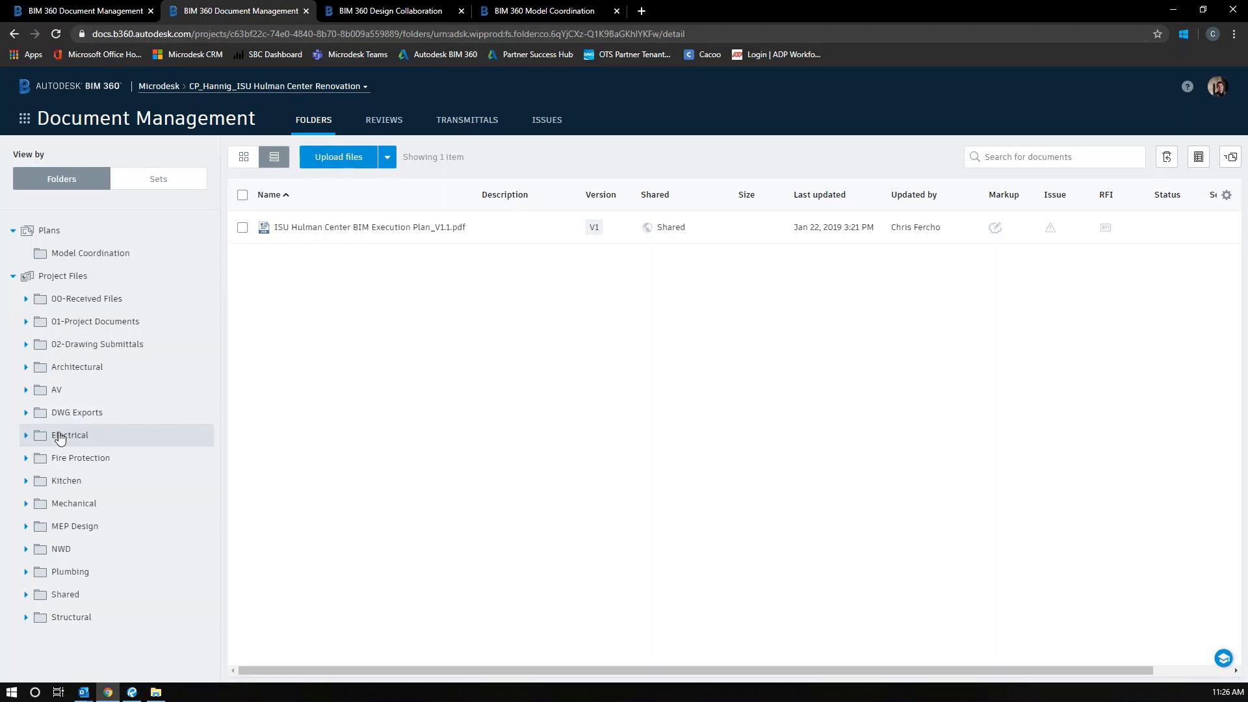
{"action": "left_click", "coordinate": [386, 120]}
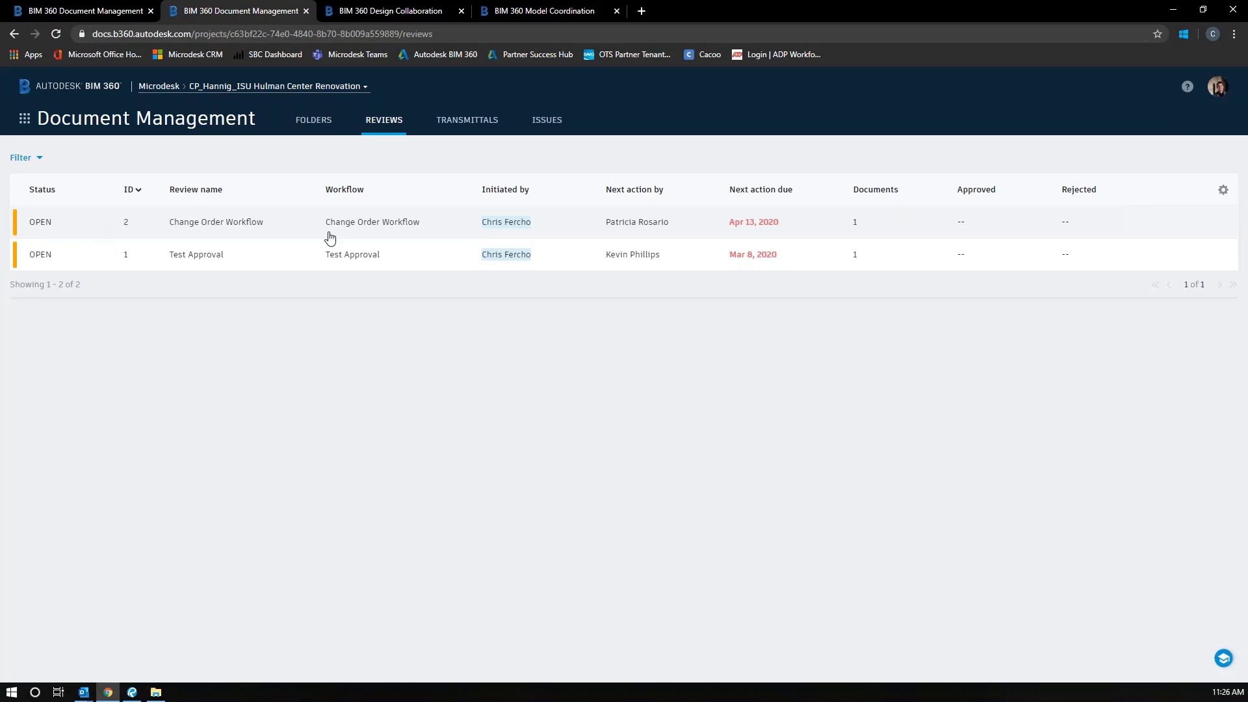
{"action": "left_click", "coordinate": [412, 235]}
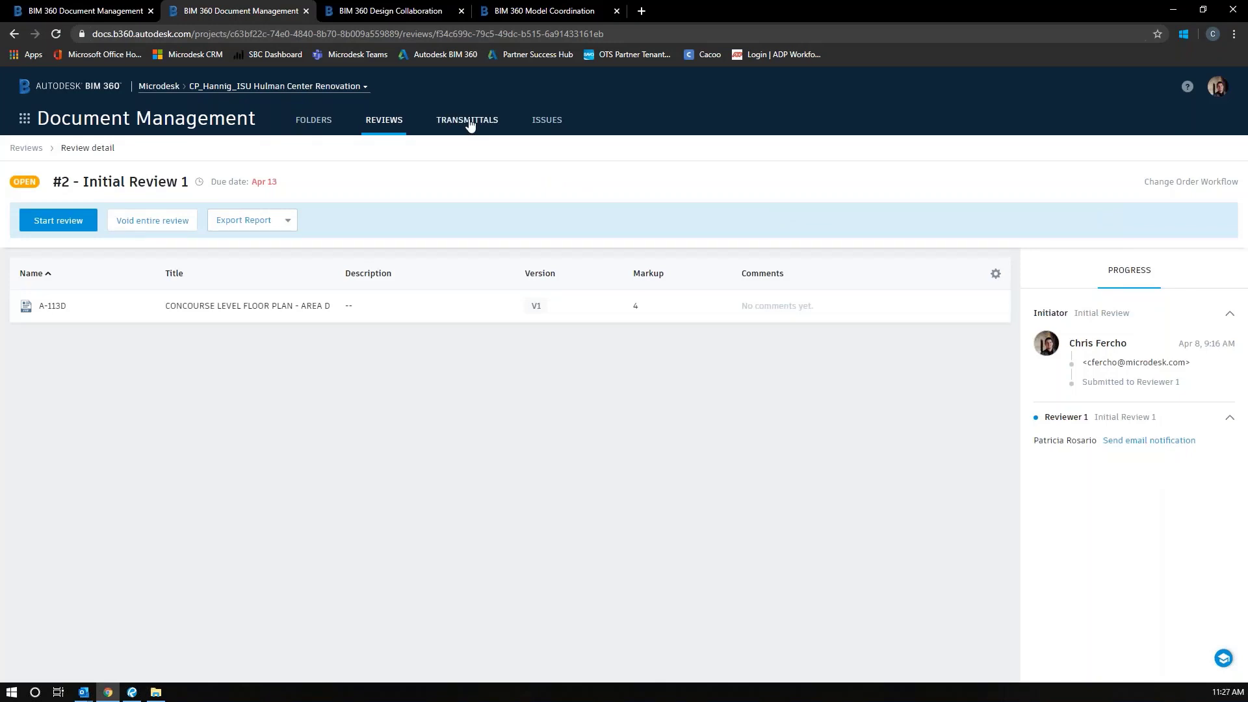
{"action": "left_click", "coordinate": [311, 121]}
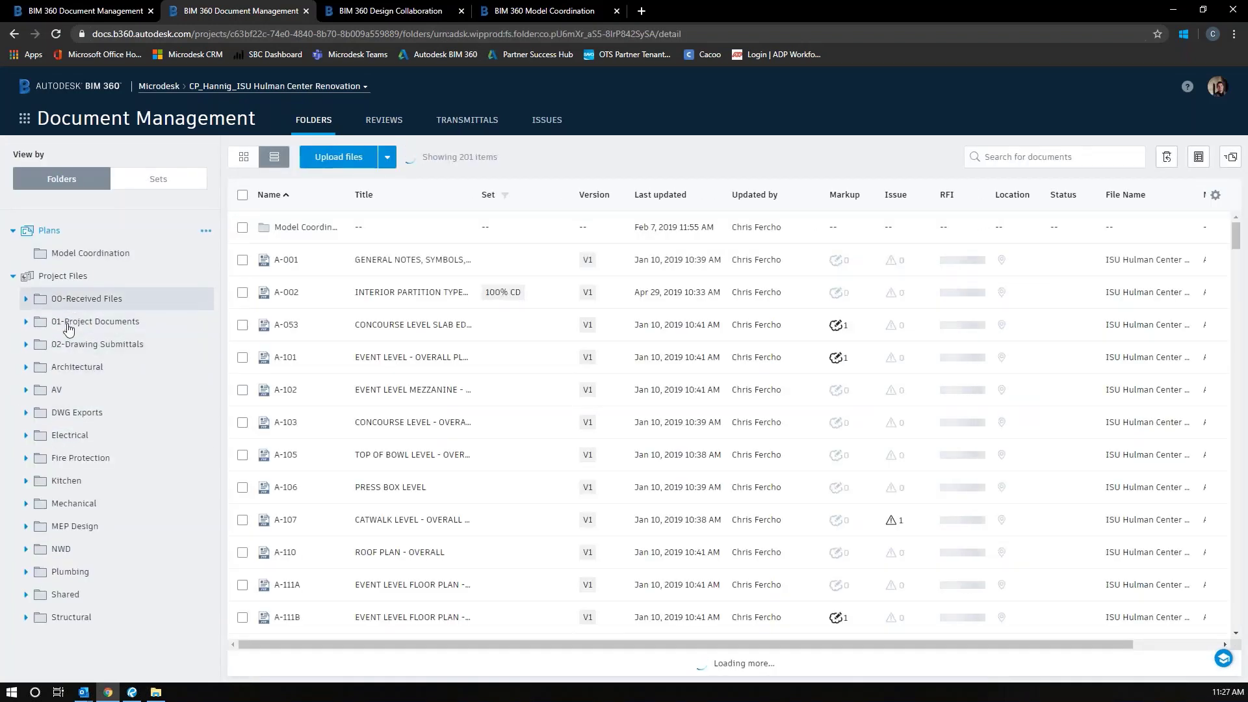
Select the single execution plan PDF in 01-Project Documents > BIM Execution Plan.
{"action": "left_click", "coordinate": [26, 322]}
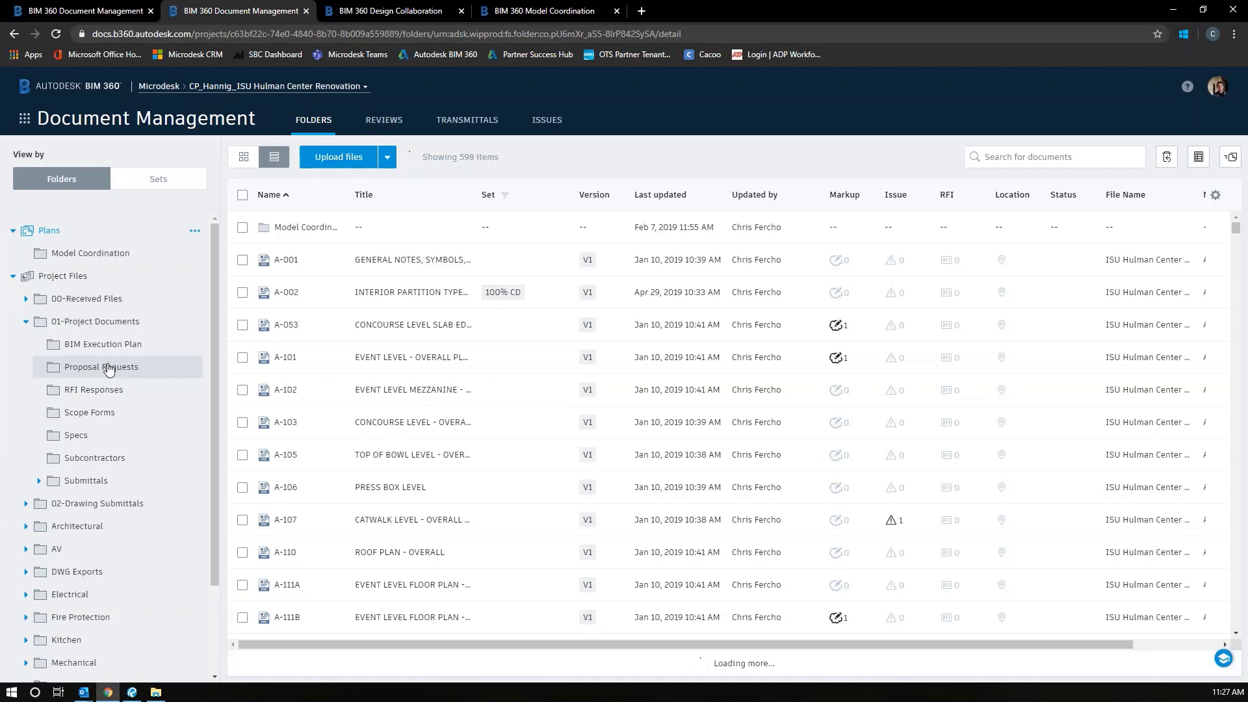
{"action": "left_click", "coordinate": [103, 344]}
{"action": "left_click", "coordinate": [242, 227]}
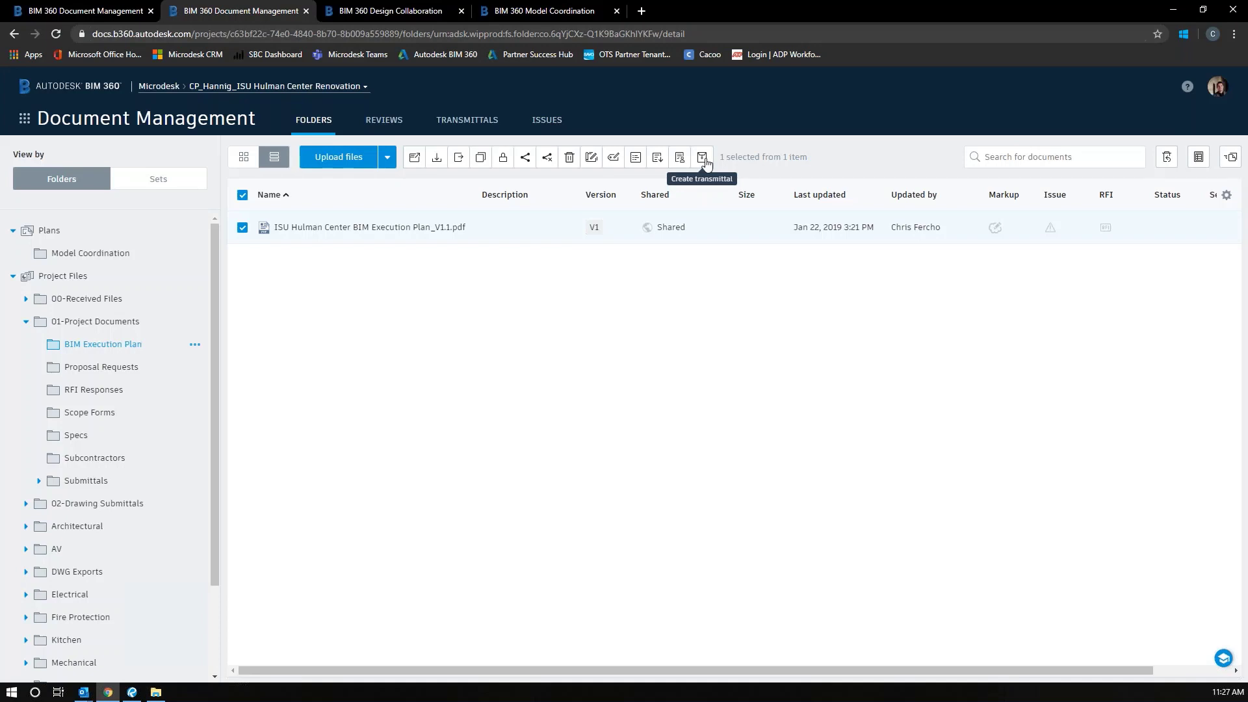
{"action": "left_click", "coordinate": [703, 158]}
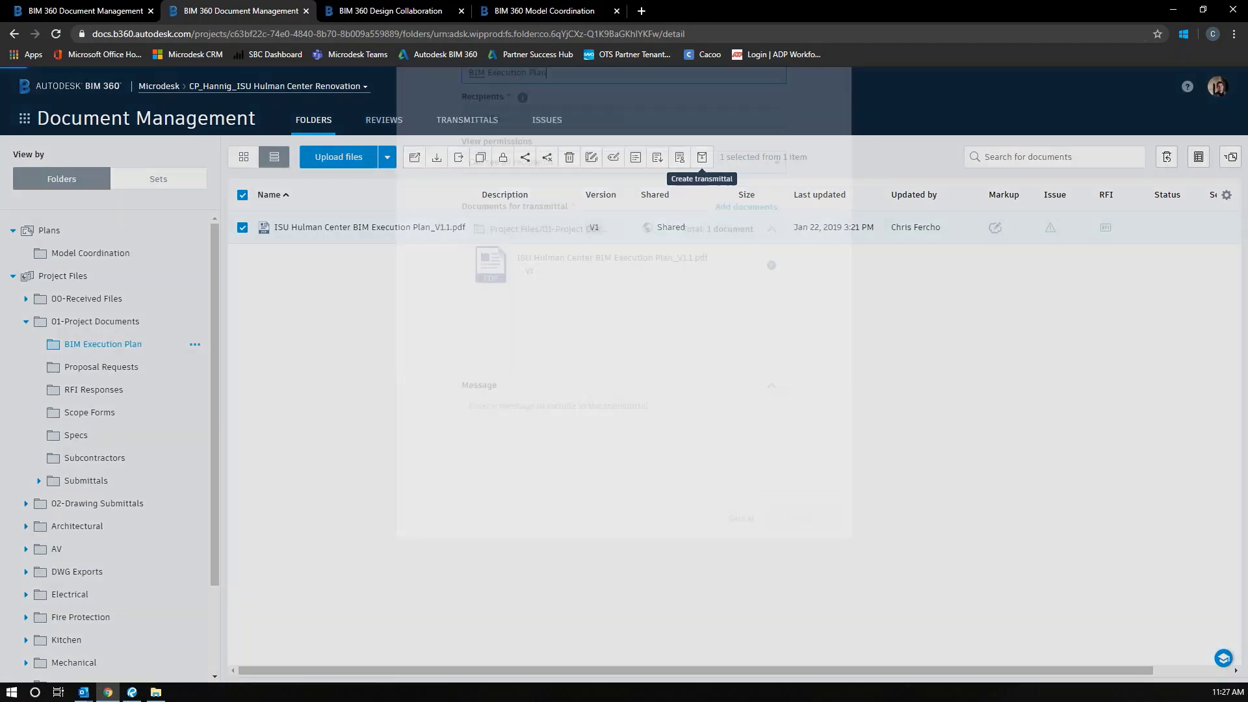
{"action": "left_click", "coordinate": [512, 237]}
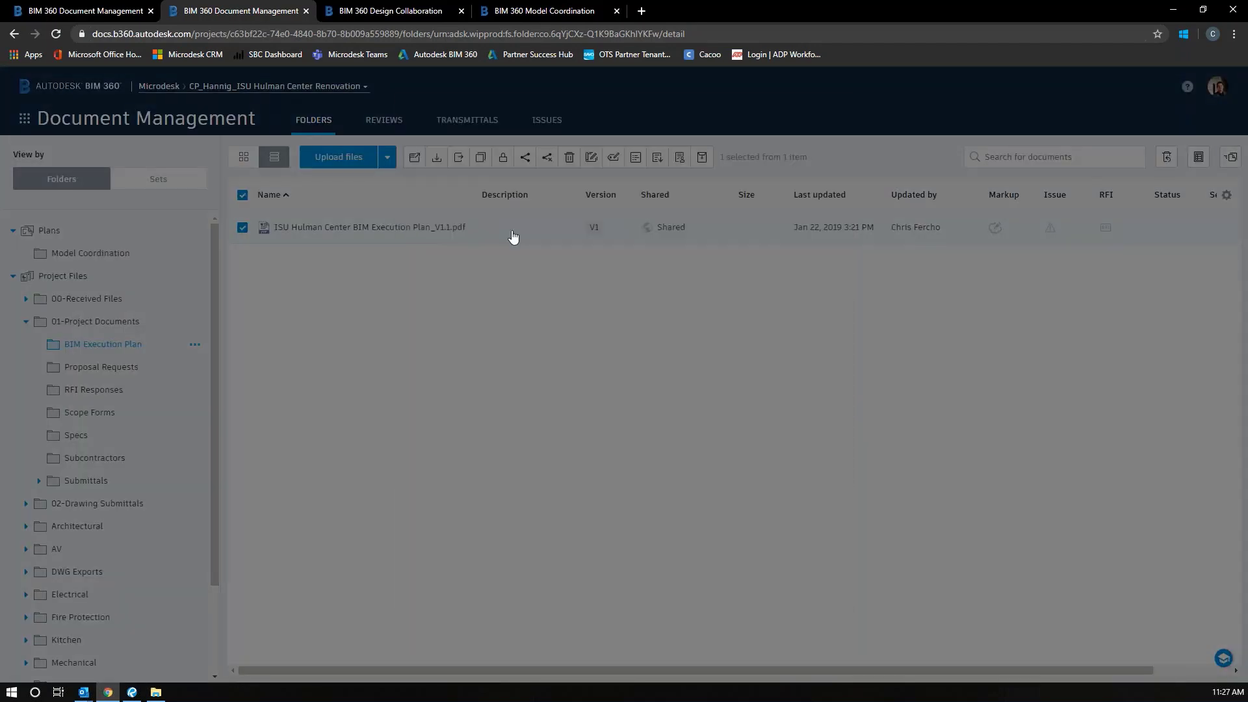
{"action": "scroll", "coordinate": [477, 313], "scroll_direction": "down", "scroll_amount": 10}
{"action": "scroll", "coordinate": [477, 313], "scroll_direction": "up", "scroll_amount": 10}
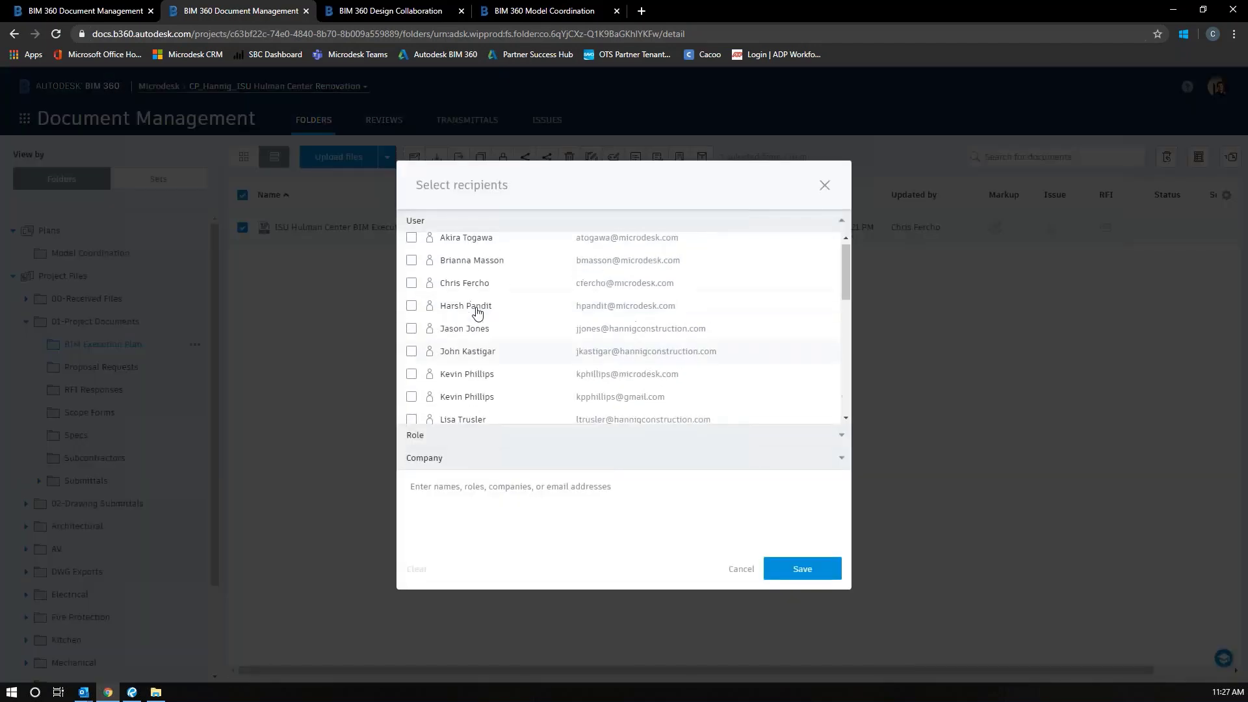
{"action": "scroll", "coordinate": [477, 313], "scroll_direction": "down", "scroll_amount": 5}
{"action": "scroll", "coordinate": [477, 313], "scroll_direction": "up", "scroll_amount": 5}
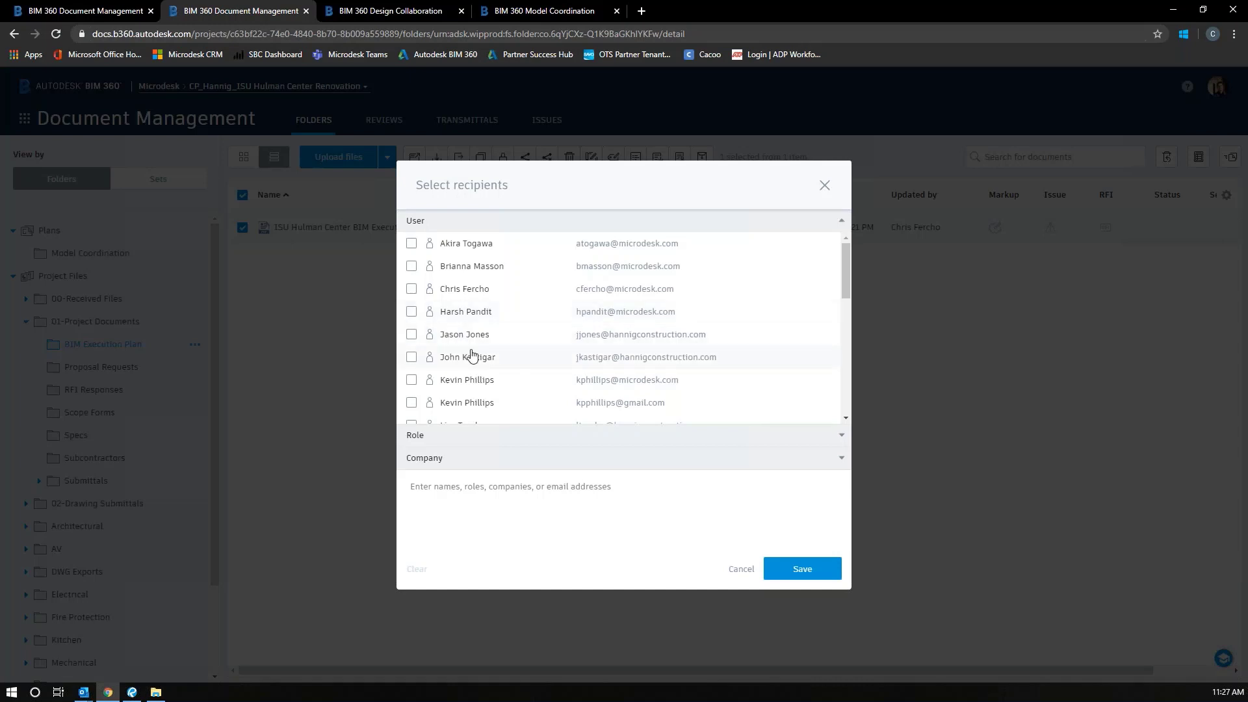
{"action": "left_click", "coordinate": [500, 444]}
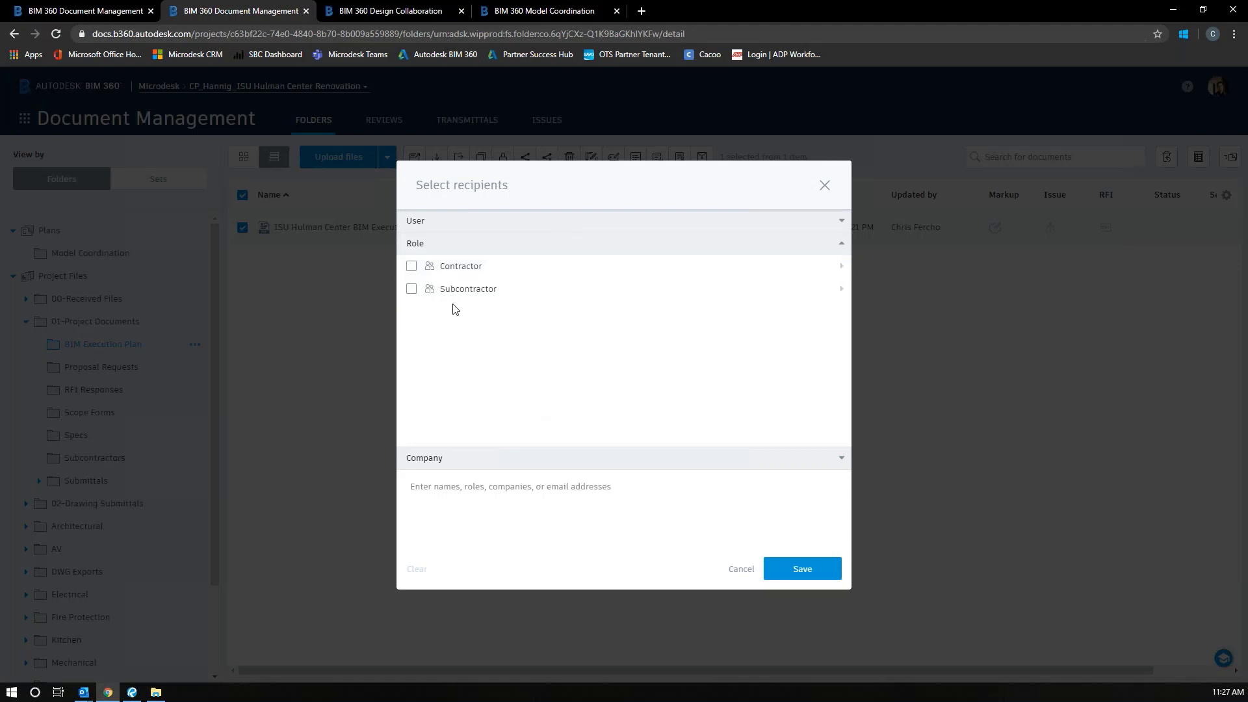
{"action": "left_click", "coordinate": [651, 463]}
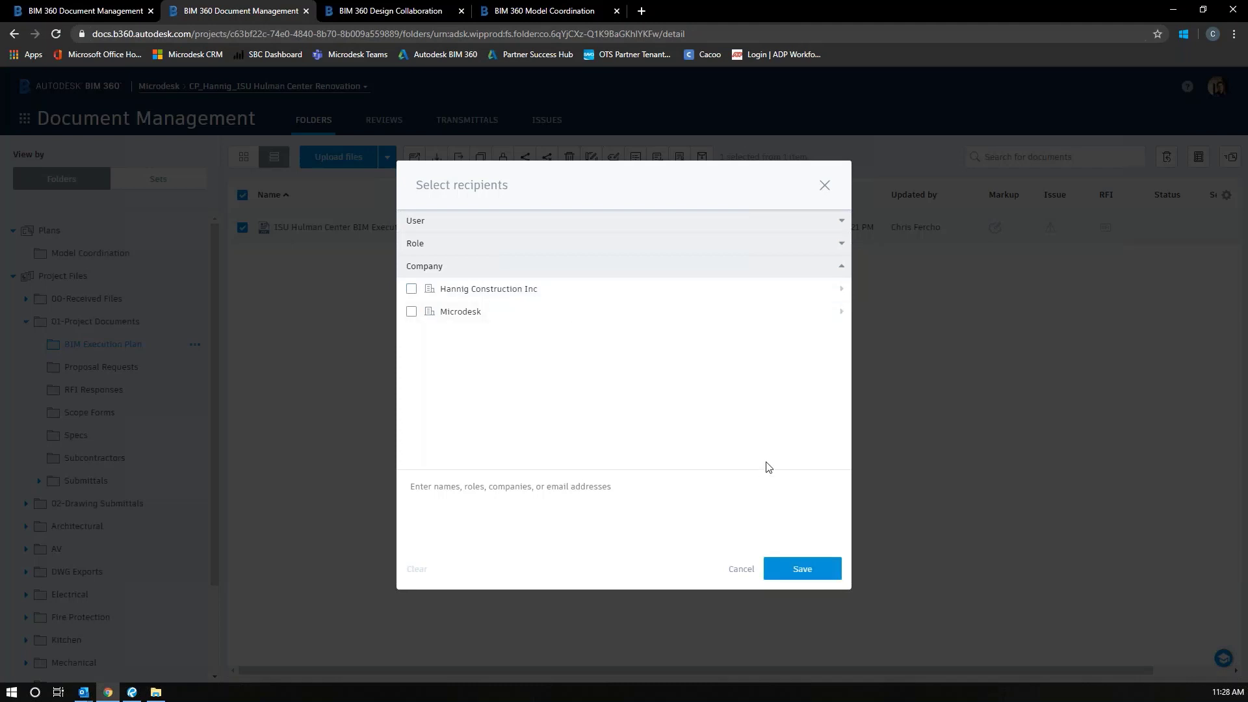
{"action": "left_click", "coordinate": [418, 222]}
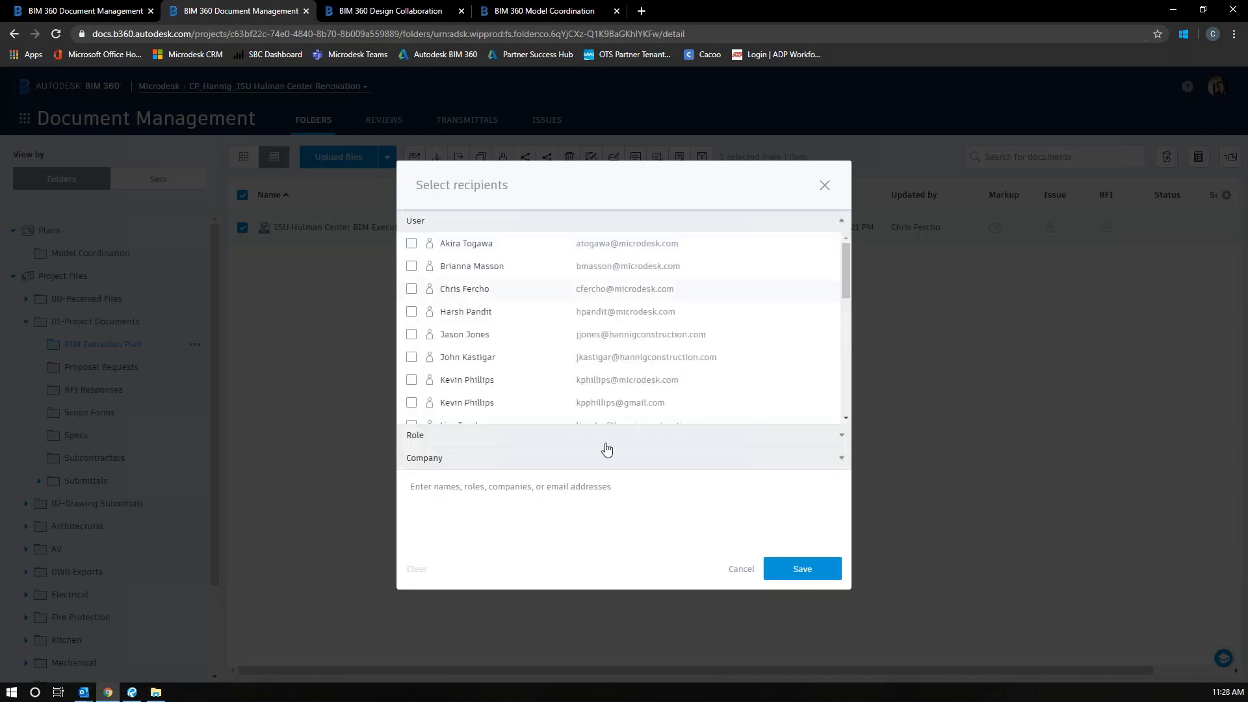
{"action": "left_click", "coordinate": [800, 569]}
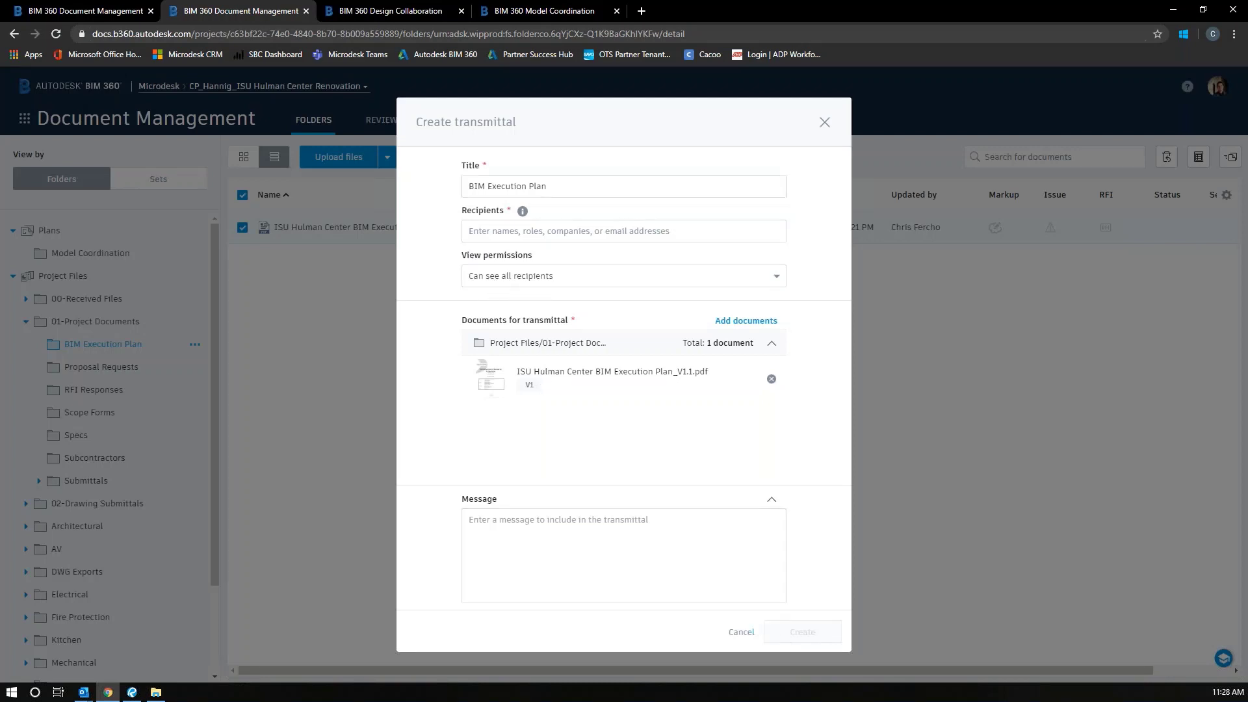
{"action": "left_click", "coordinate": [825, 123]}
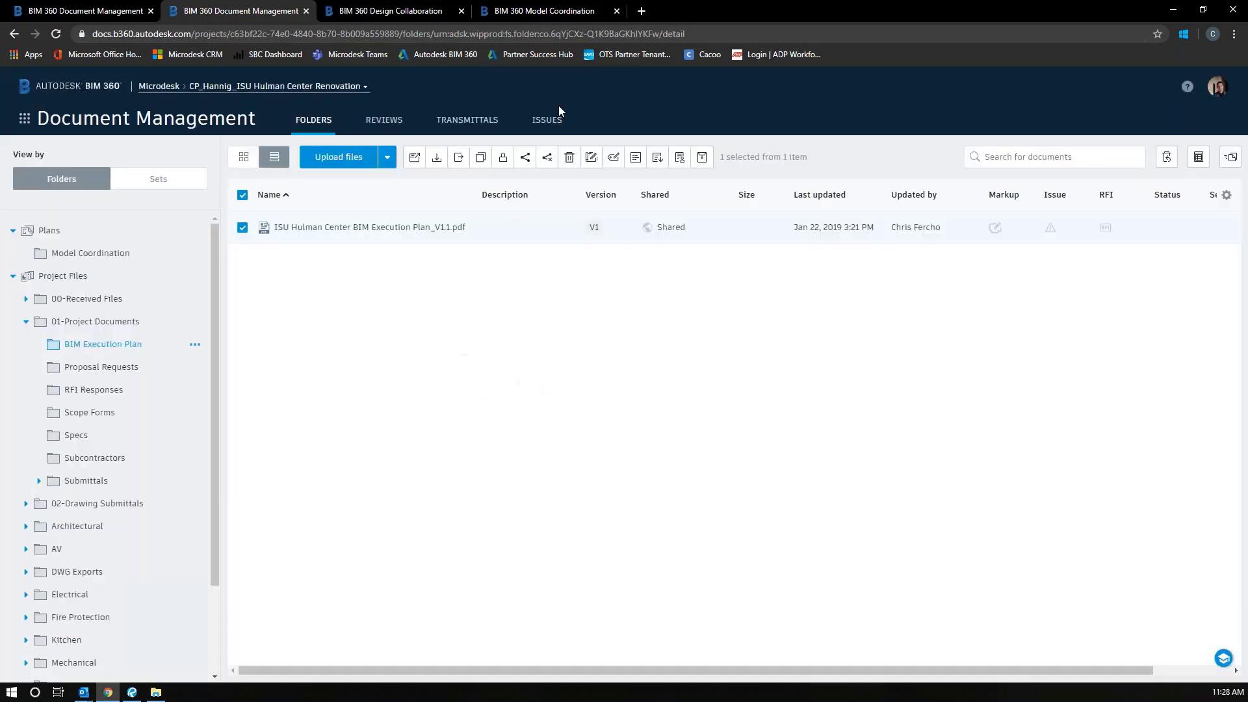
Check transmittal #1 RFI Response 001 and its two recipients, then go back to Folders.
{"action": "left_click", "coordinate": [488, 124]}
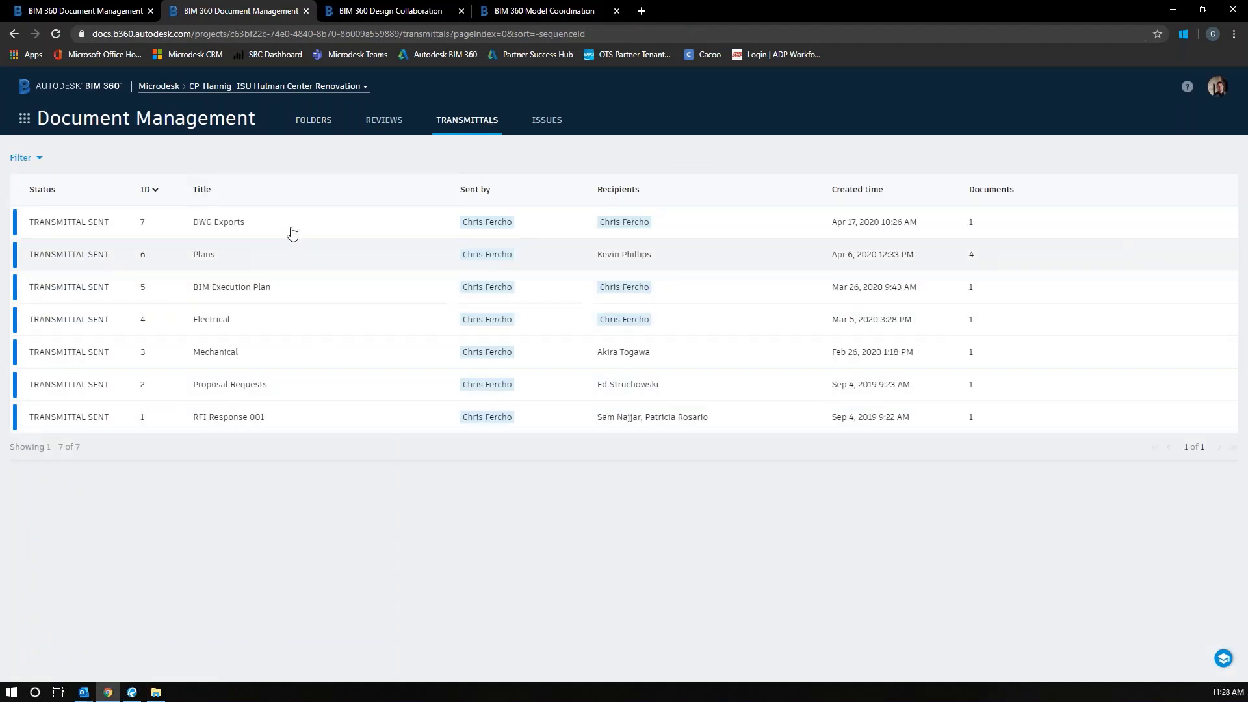
{"action": "left_click", "coordinate": [318, 421]}
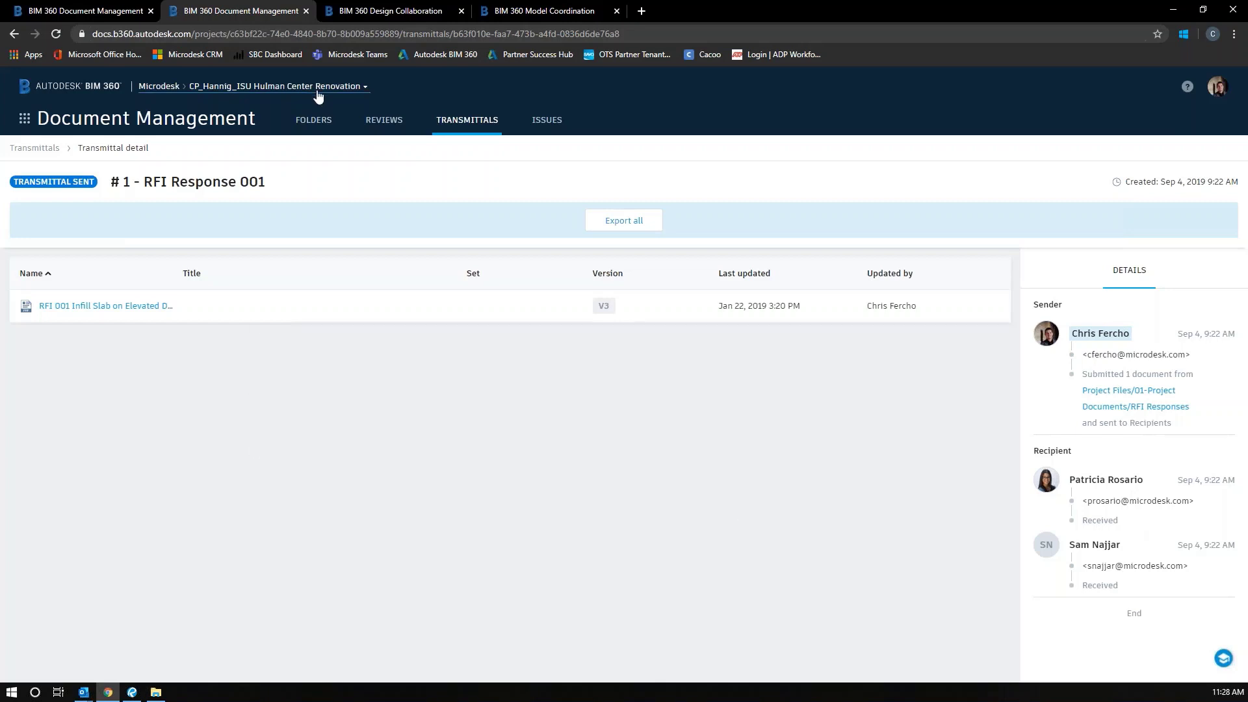
{"action": "left_click", "coordinate": [318, 125]}
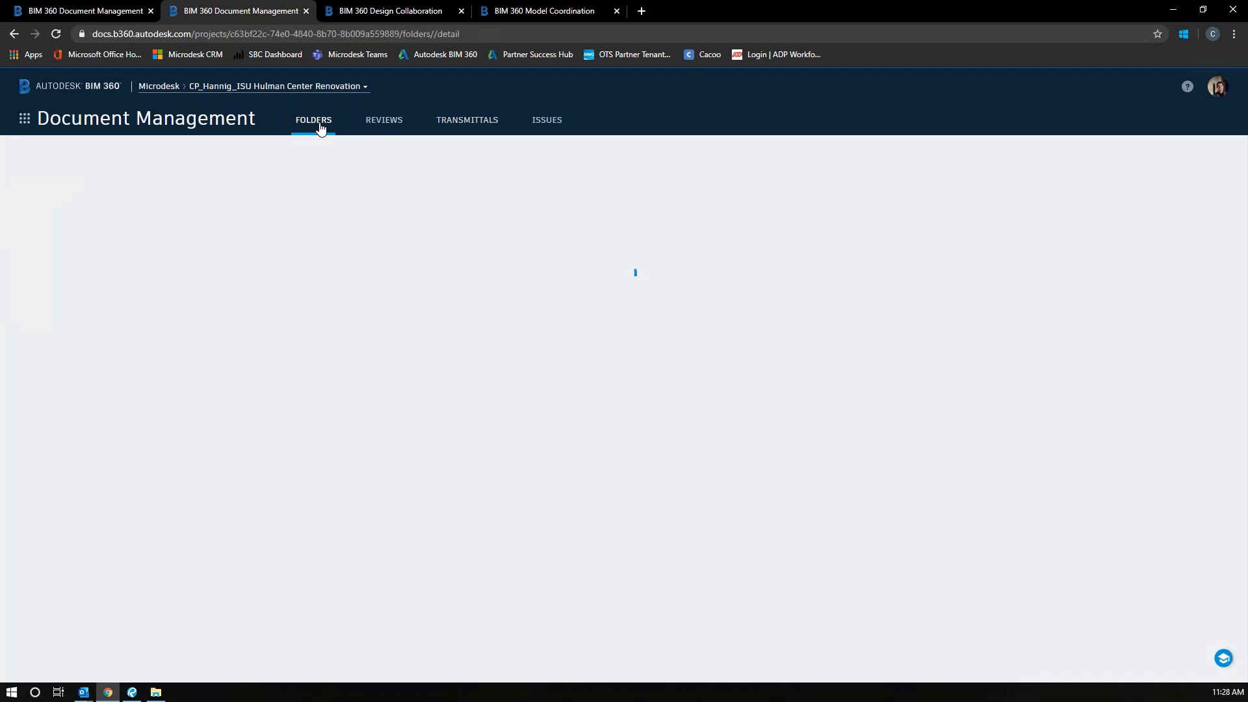
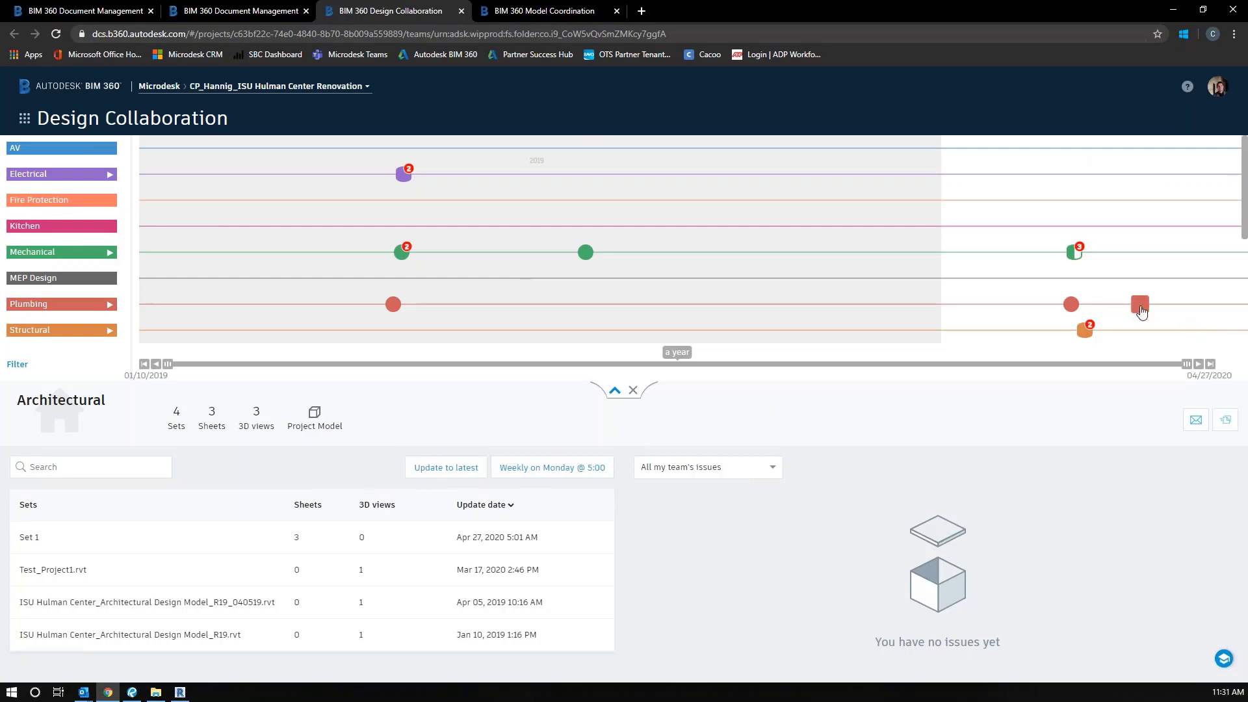
Open Electrical Coordination Model_19.rvt (V16) from the project's Electrical folder in the viewer.
{"action": "mouse_move", "coordinate": [1143, 312]}
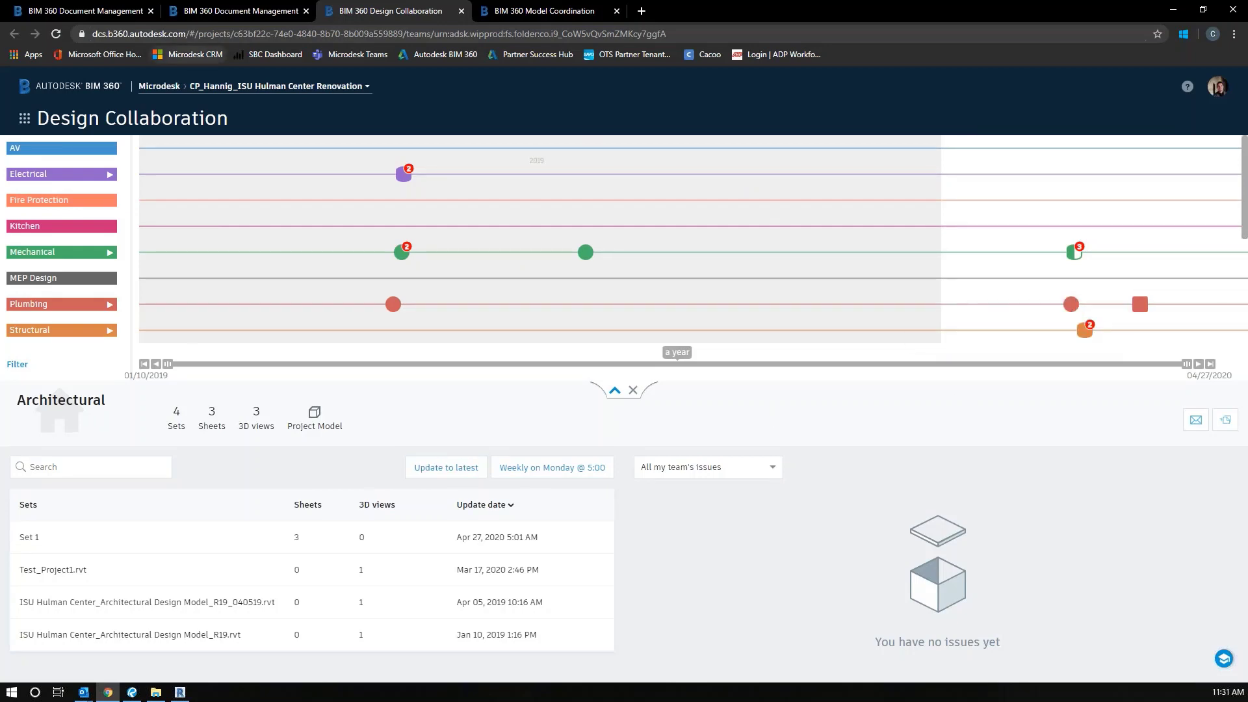
{"action": "left_click", "coordinate": [237, 11]}
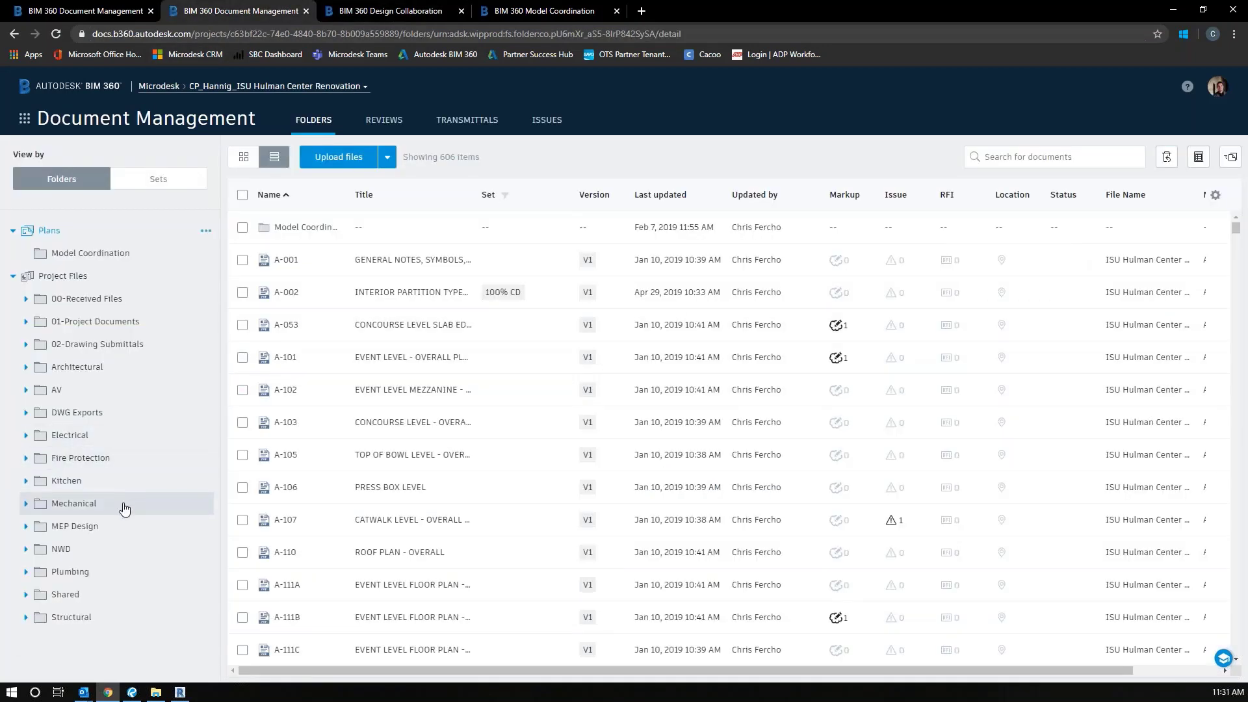
{"action": "left_click", "coordinate": [77, 435]}
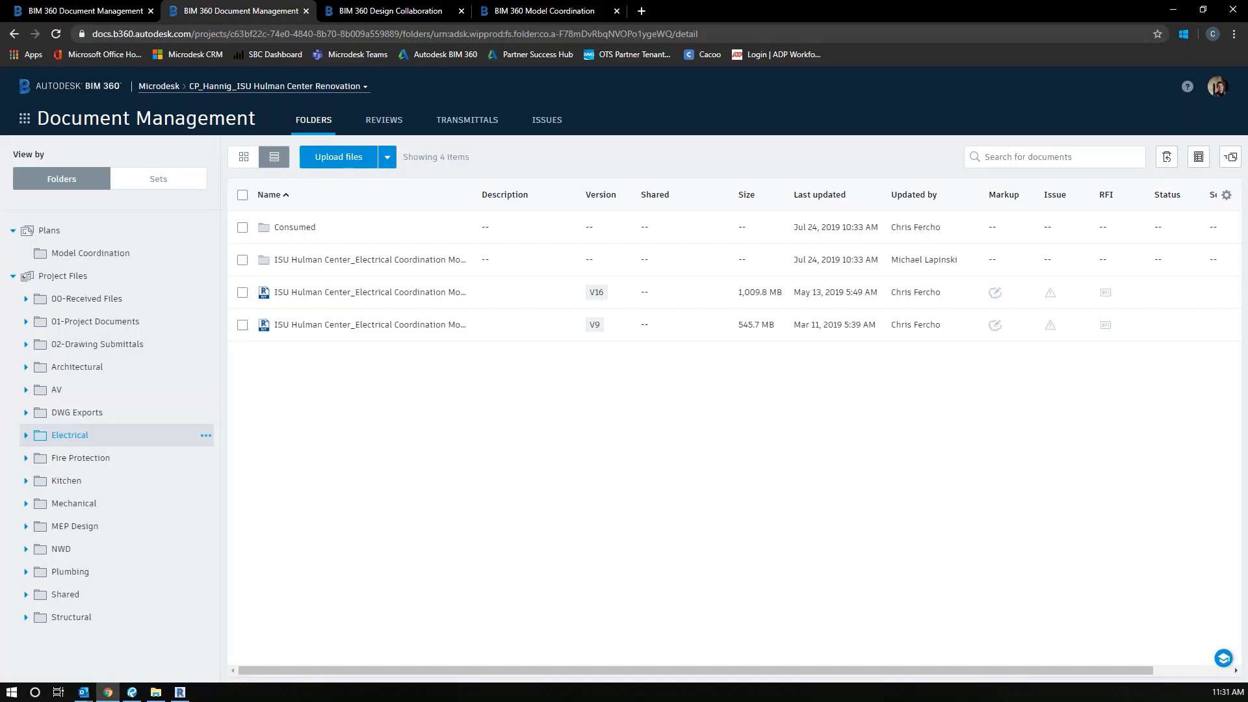
{"action": "left_click", "coordinate": [357, 294]}
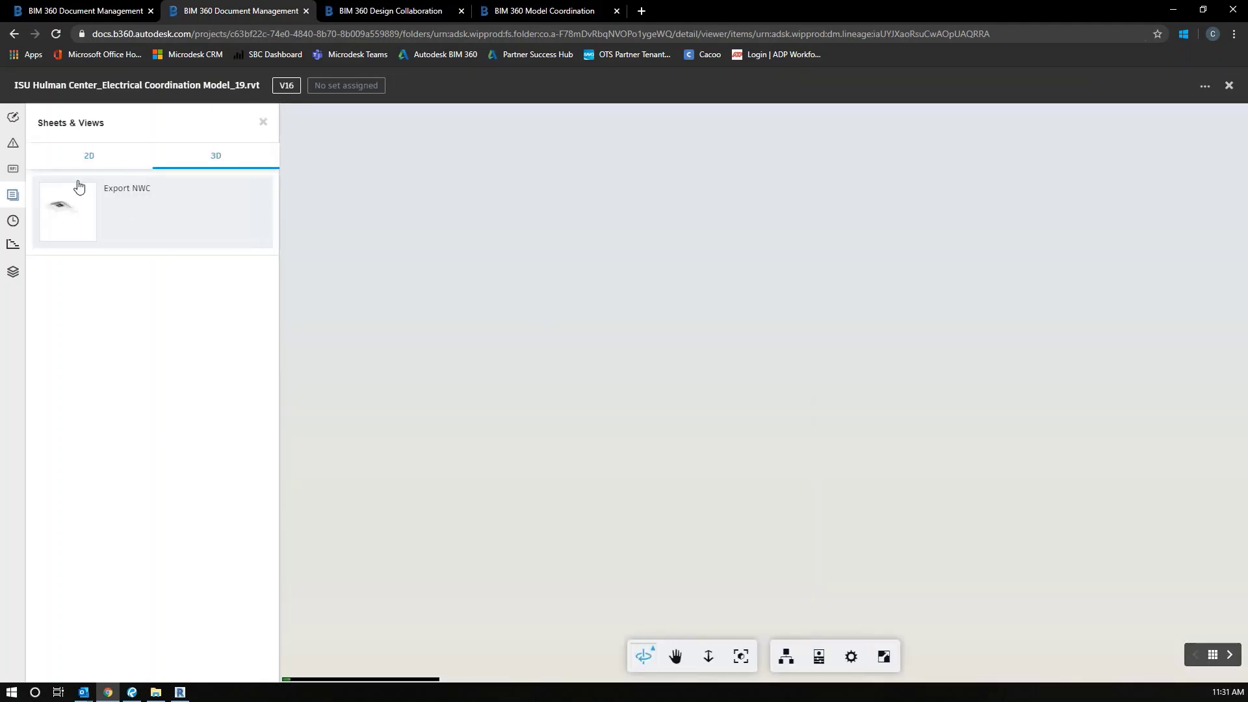
Display the 2D sheet E-A-TOB – Top of Bowl Level Area A from the sheet list.
{"action": "left_click", "coordinate": [79, 161]}
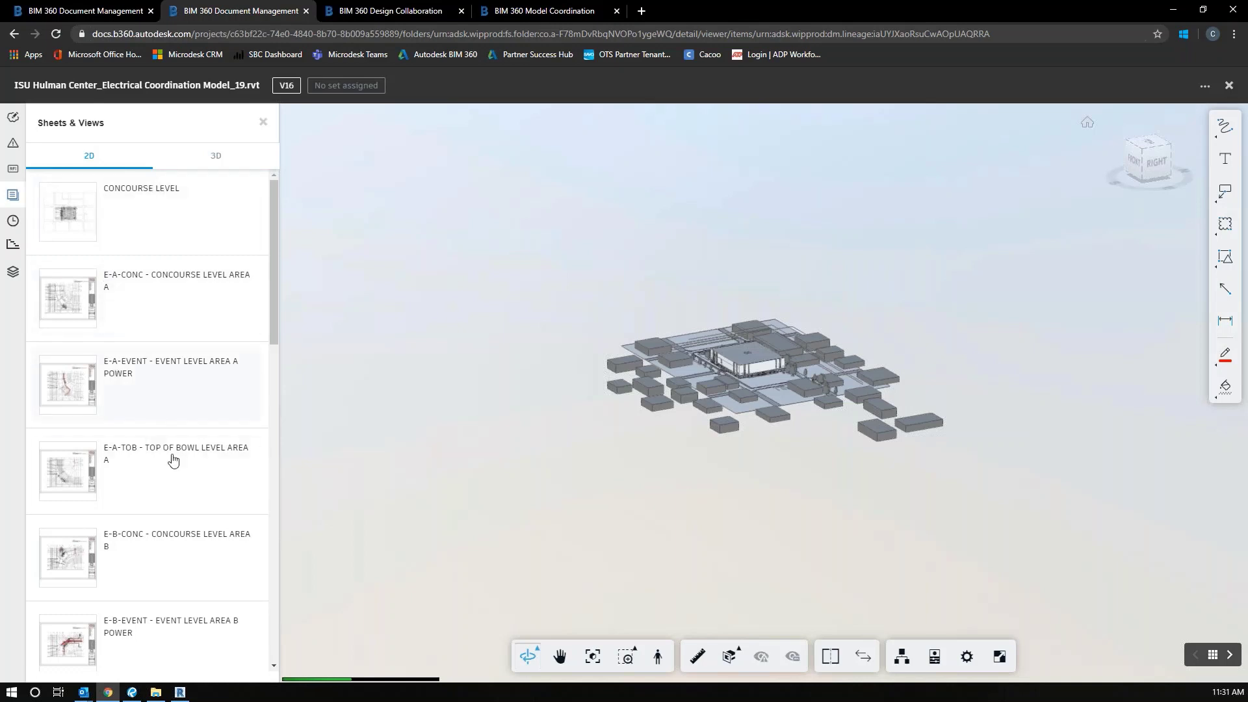
{"action": "scroll", "coordinate": [148, 458], "scroll_direction": "down", "scroll_amount": 1}
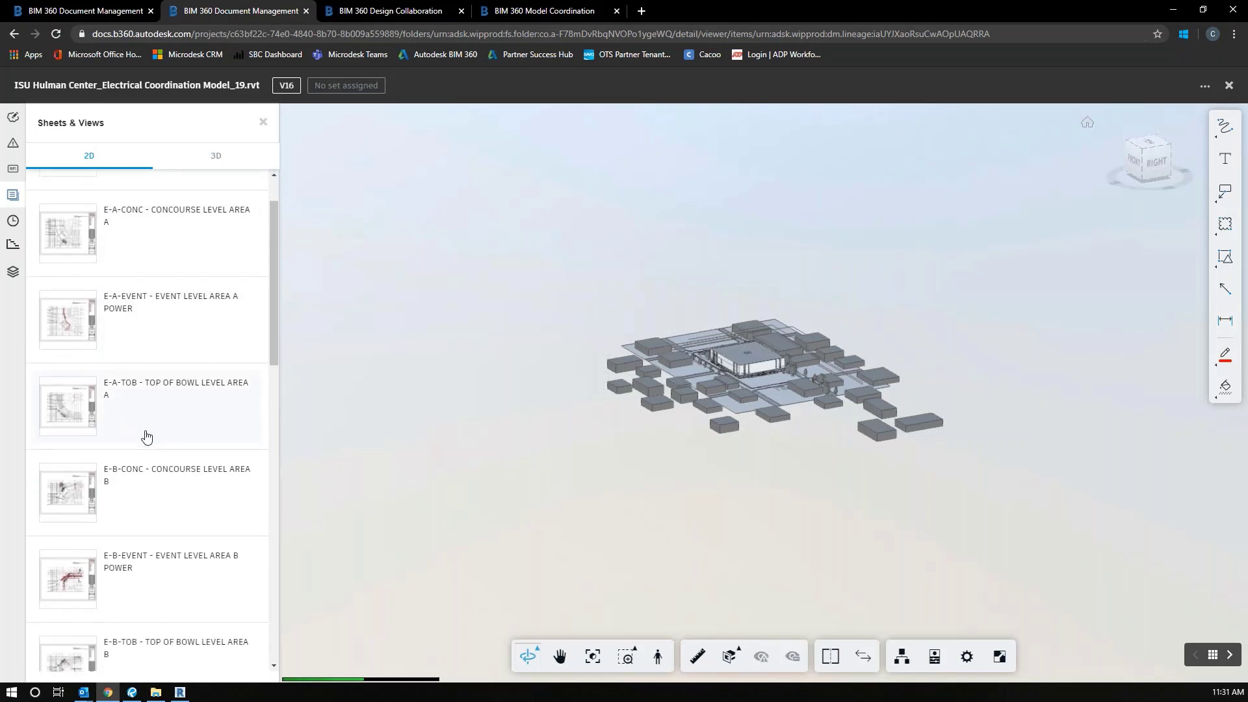
{"action": "left_click", "coordinate": [146, 434]}
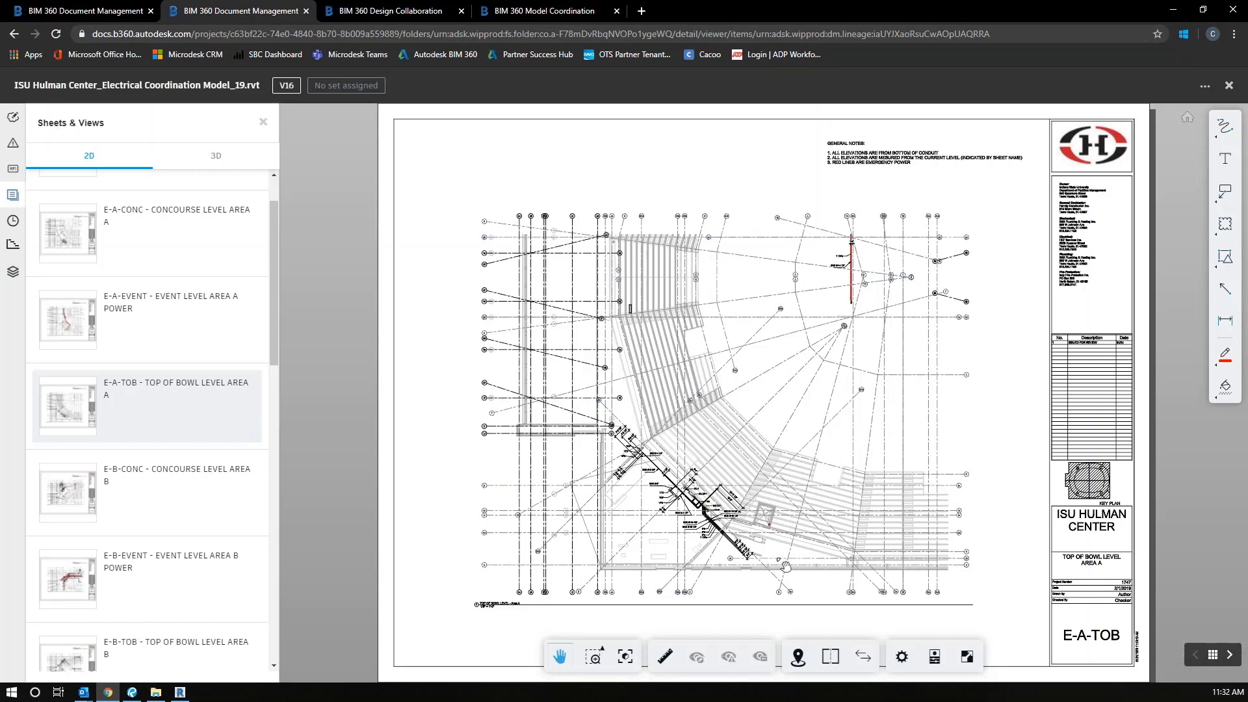
Show the sheet in split view and locate the conduit run near 5AL1 in 3D.
{"action": "left_click", "coordinate": [824, 658]}
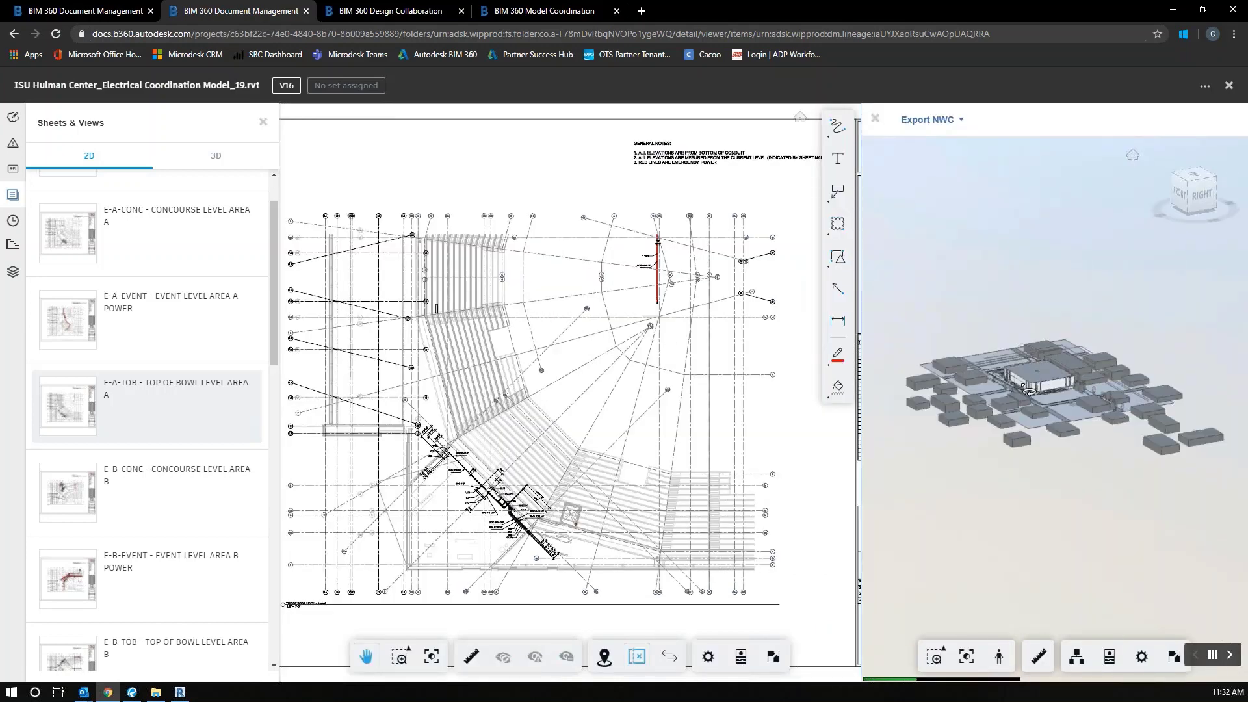
{"action": "scroll", "coordinate": [512, 489], "scroll_direction": "up", "scroll_amount": 6}
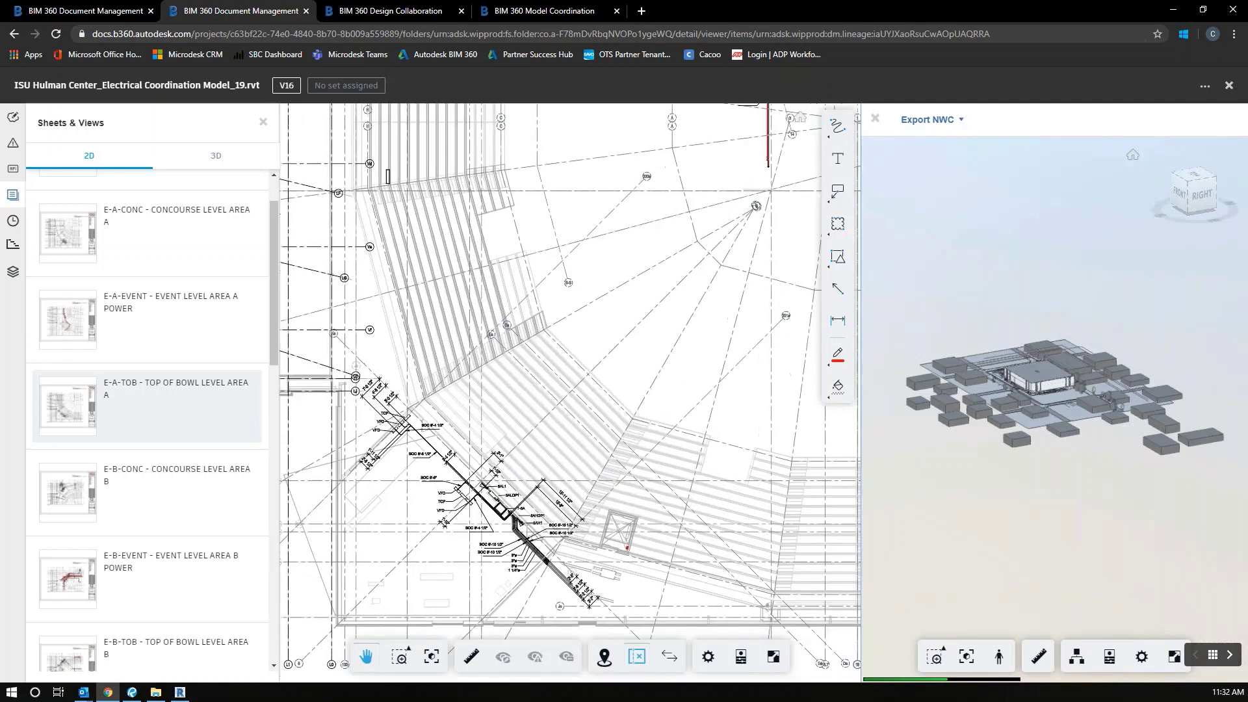
{"action": "scroll", "coordinate": [520, 500], "scroll_direction": "up", "scroll_amount": 4}
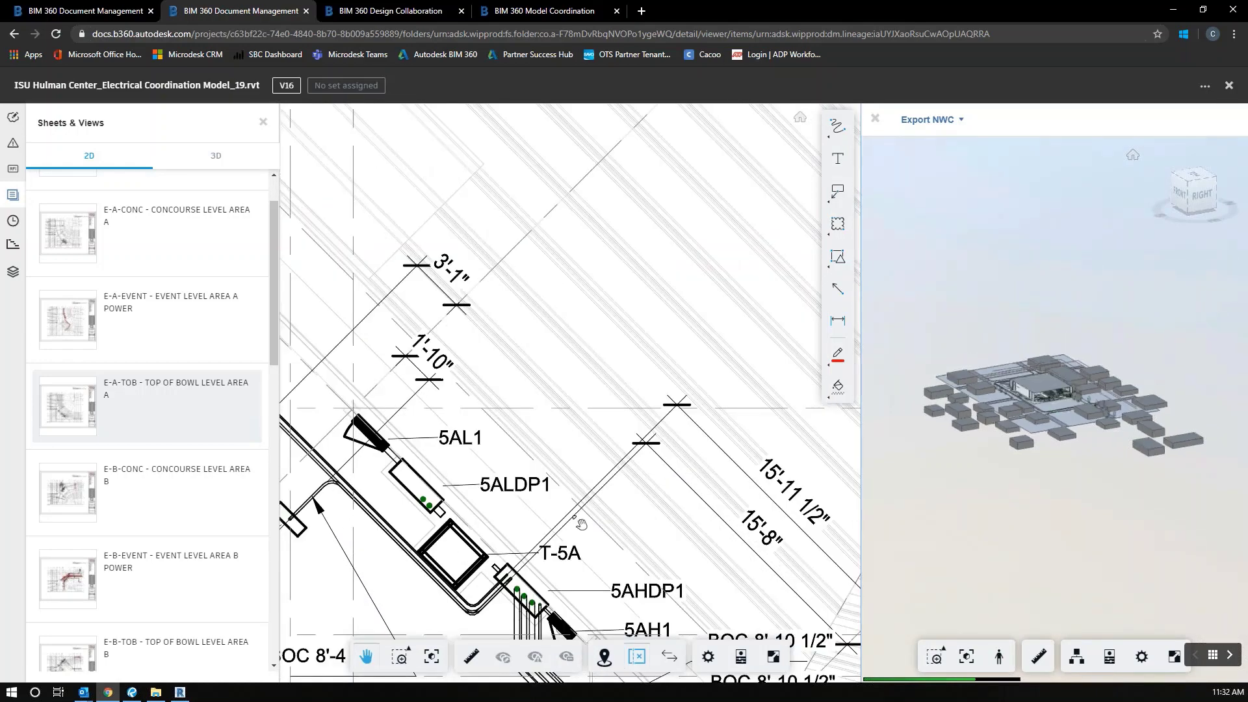
{"action": "left_click", "coordinate": [410, 556]}
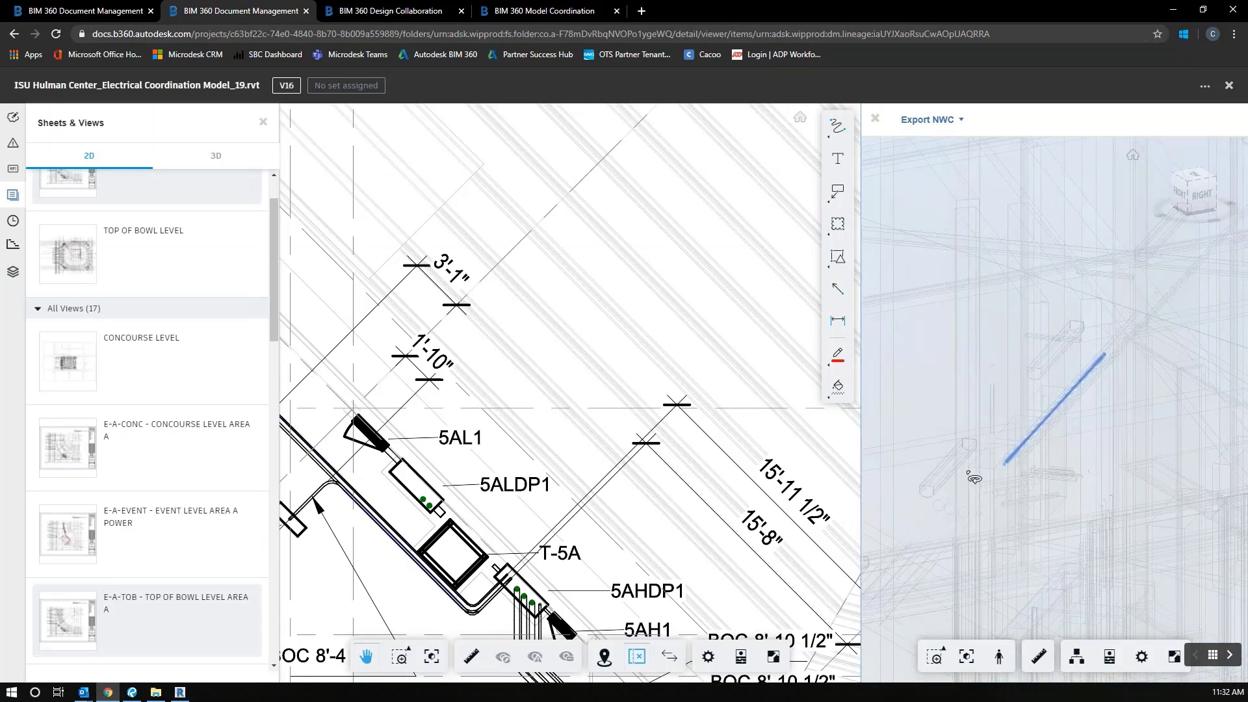
Orbit the 3D pane around the conduit, then close it to leave only the sheet.
{"action": "left_click_drag", "start_coordinate": [1131, 444], "coordinate": [956, 455]}
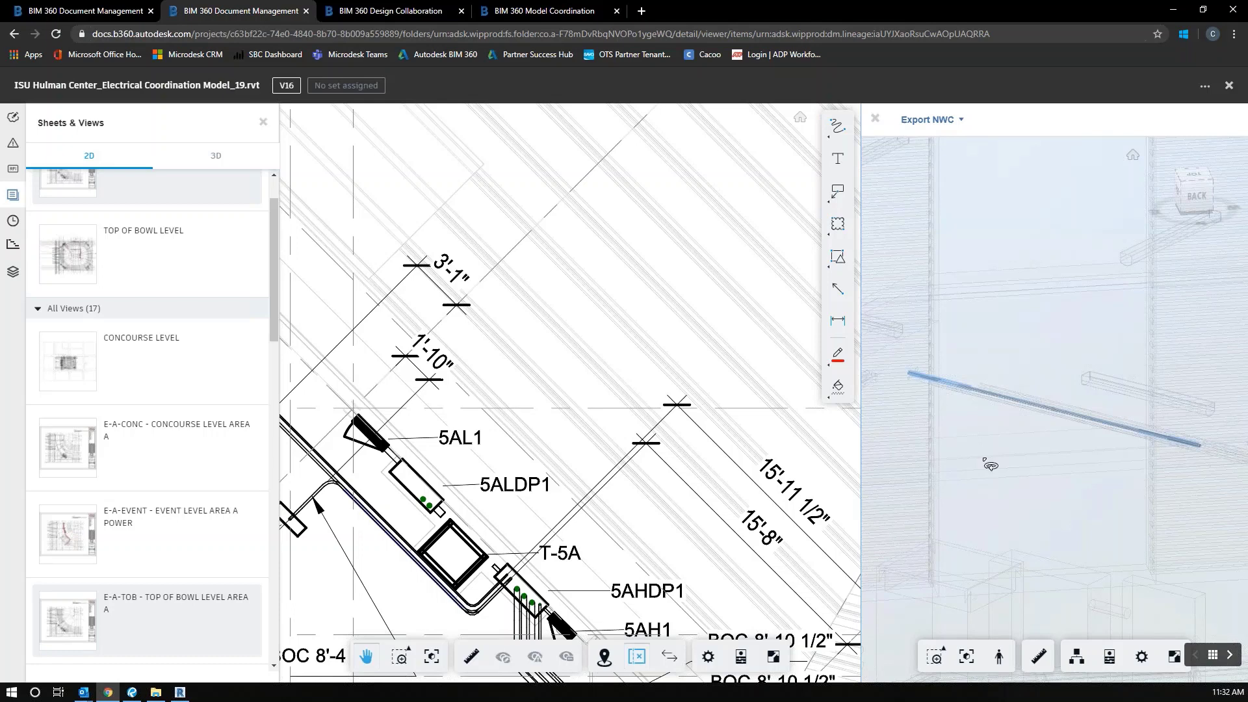
{"action": "left_click_drag", "start_coordinate": [990, 466], "coordinate": [1072, 474]}
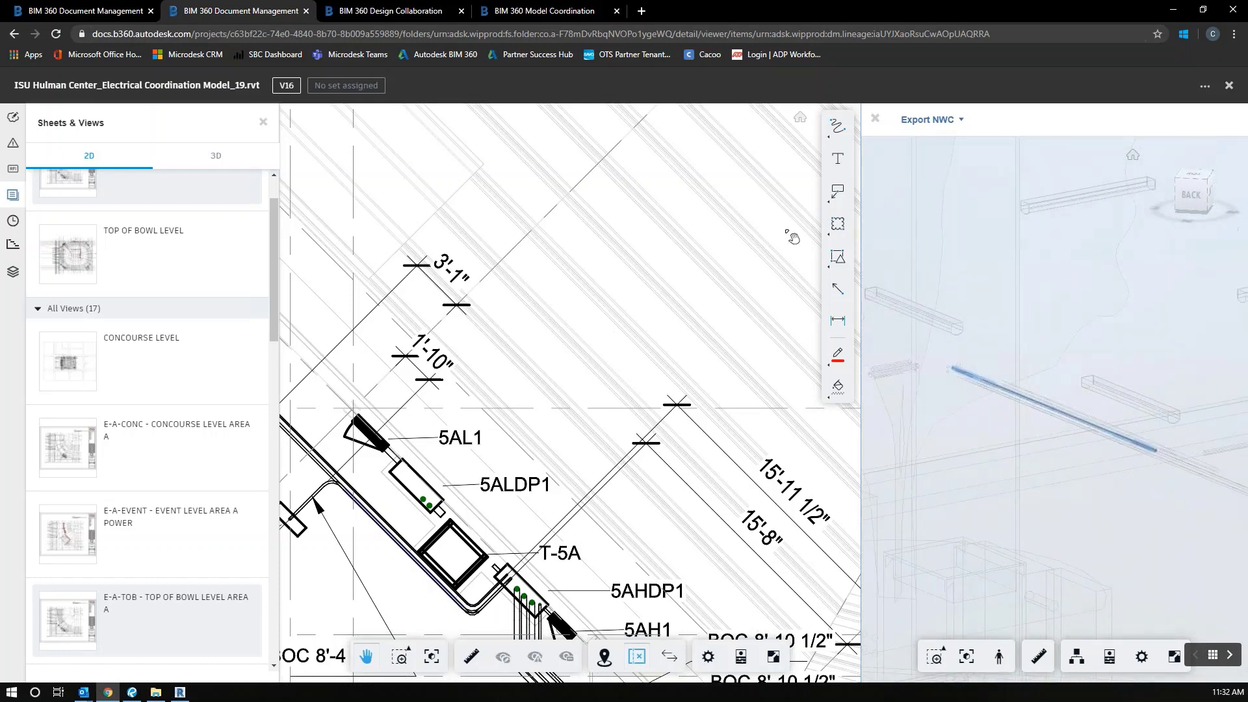
{"action": "left_click", "coordinate": [875, 118]}
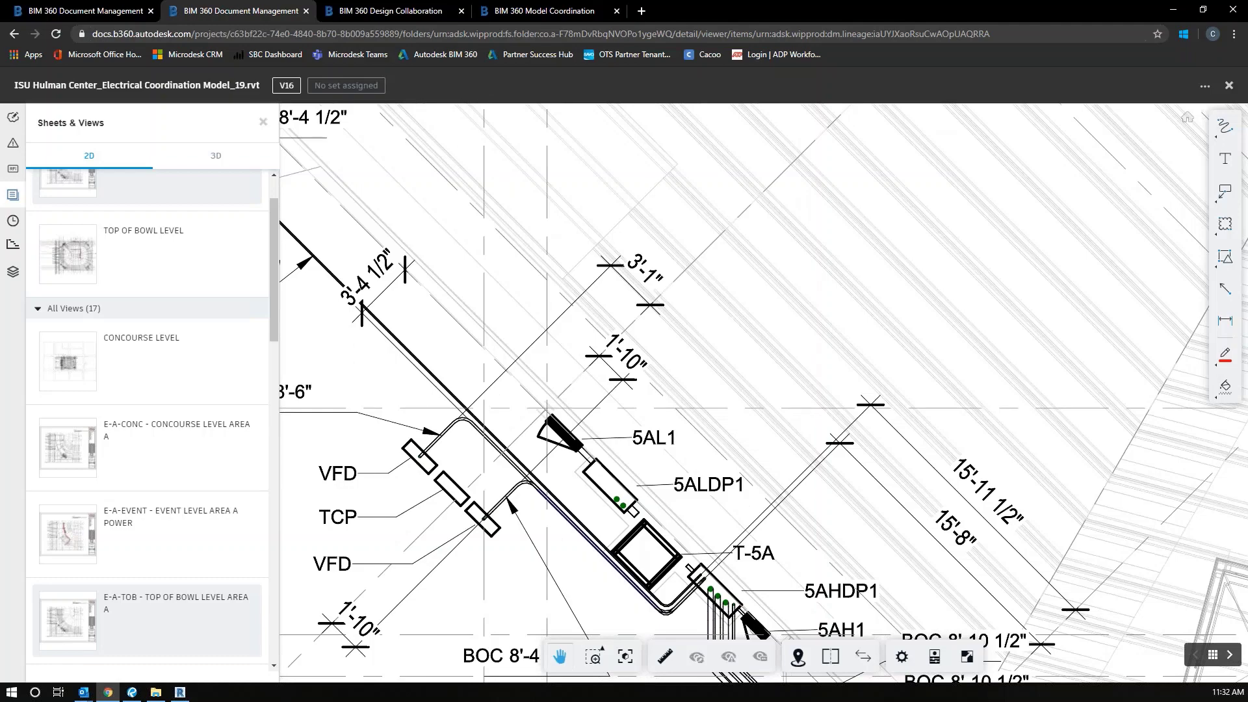
Select the long diagonal conduit and scroll through its Conduit Without Fittings properties.
{"action": "scroll", "coordinate": [653, 489], "scroll_direction": "down", "scroll_amount": 5}
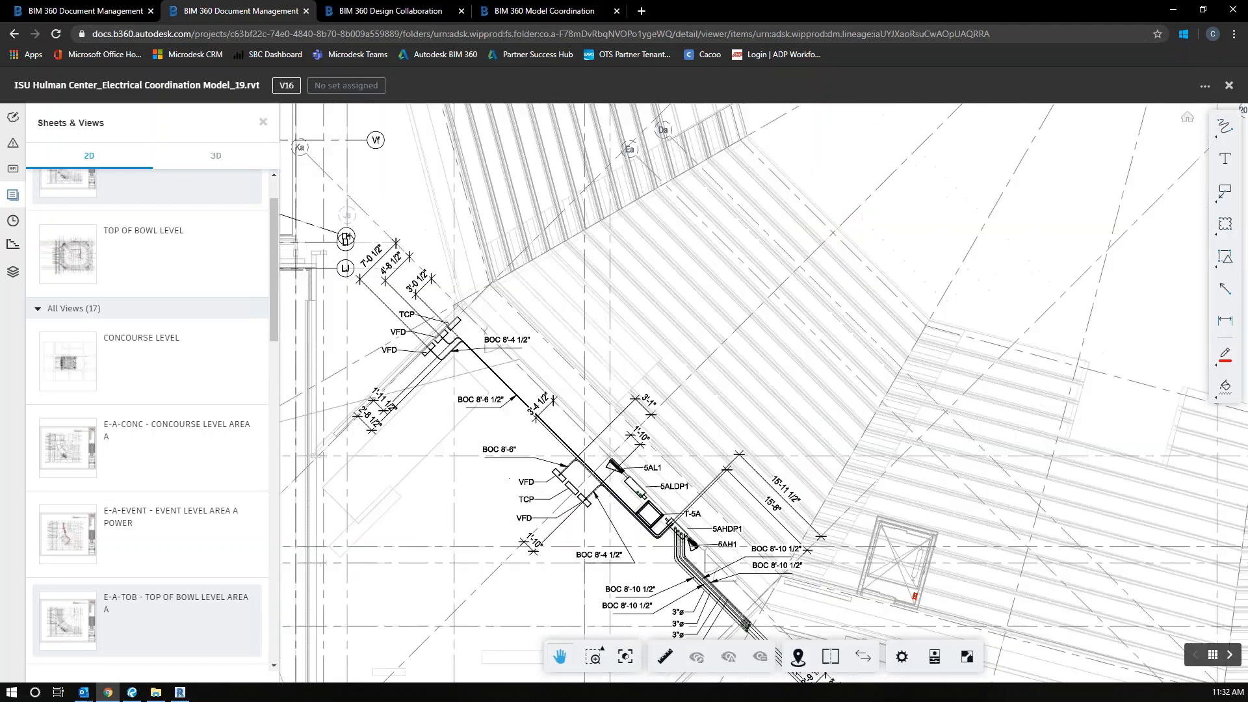
{"action": "scroll", "coordinate": [653, 489], "scroll_direction": "up", "scroll_amount": 5}
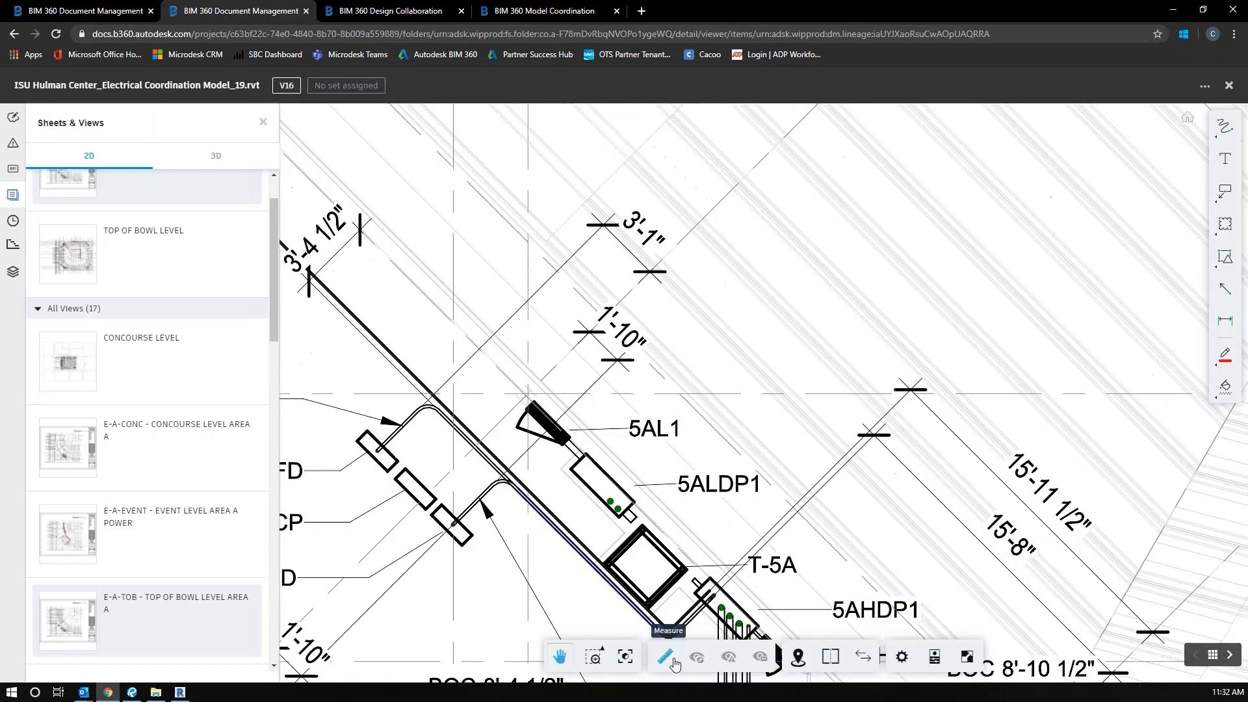
{"action": "left_click", "coordinate": [561, 525]}
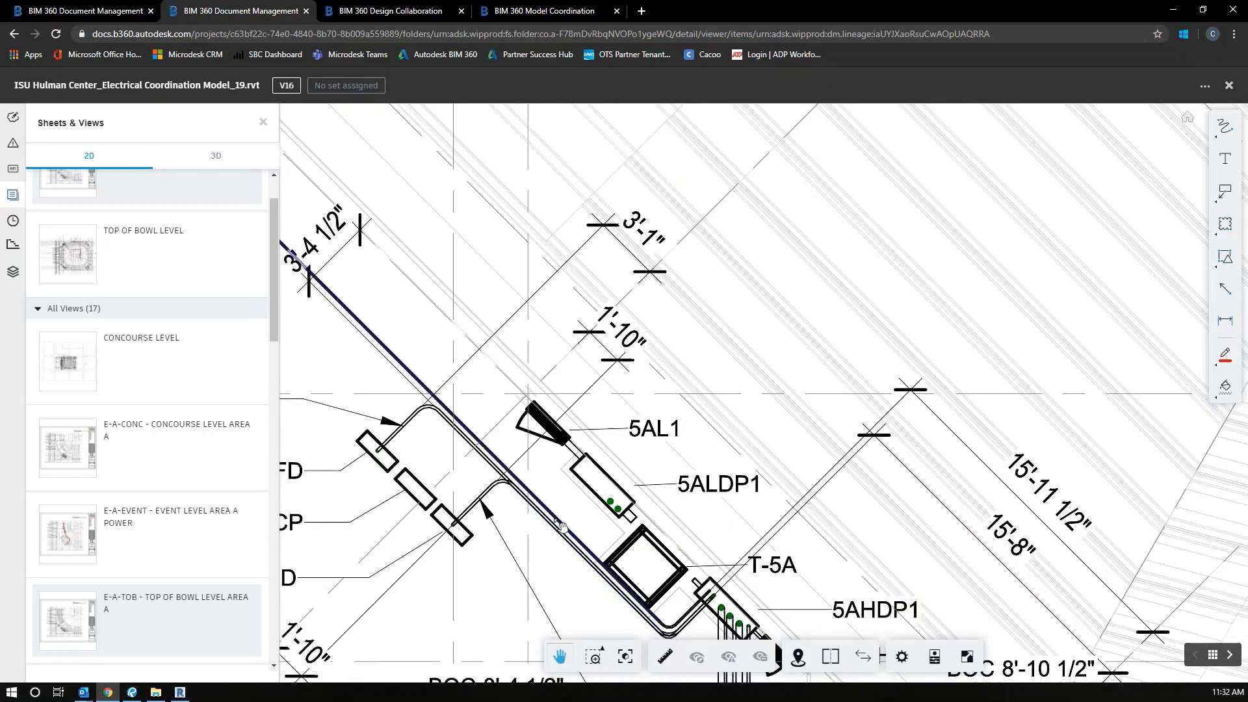
{"action": "left_click", "coordinate": [933, 656]}
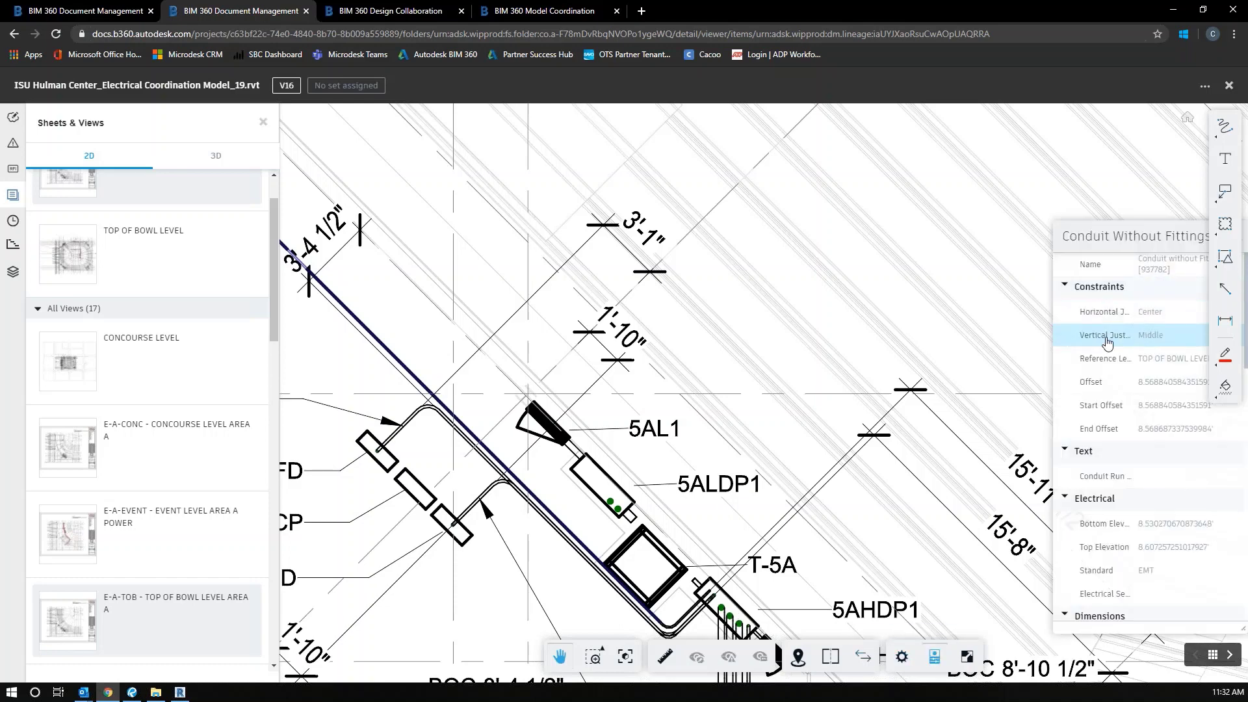
{"action": "scroll", "coordinate": [1109, 343], "scroll_direction": "down", "scroll_amount": 5}
{"action": "scroll", "coordinate": [1109, 342], "scroll_direction": "up", "scroll_amount": 5}
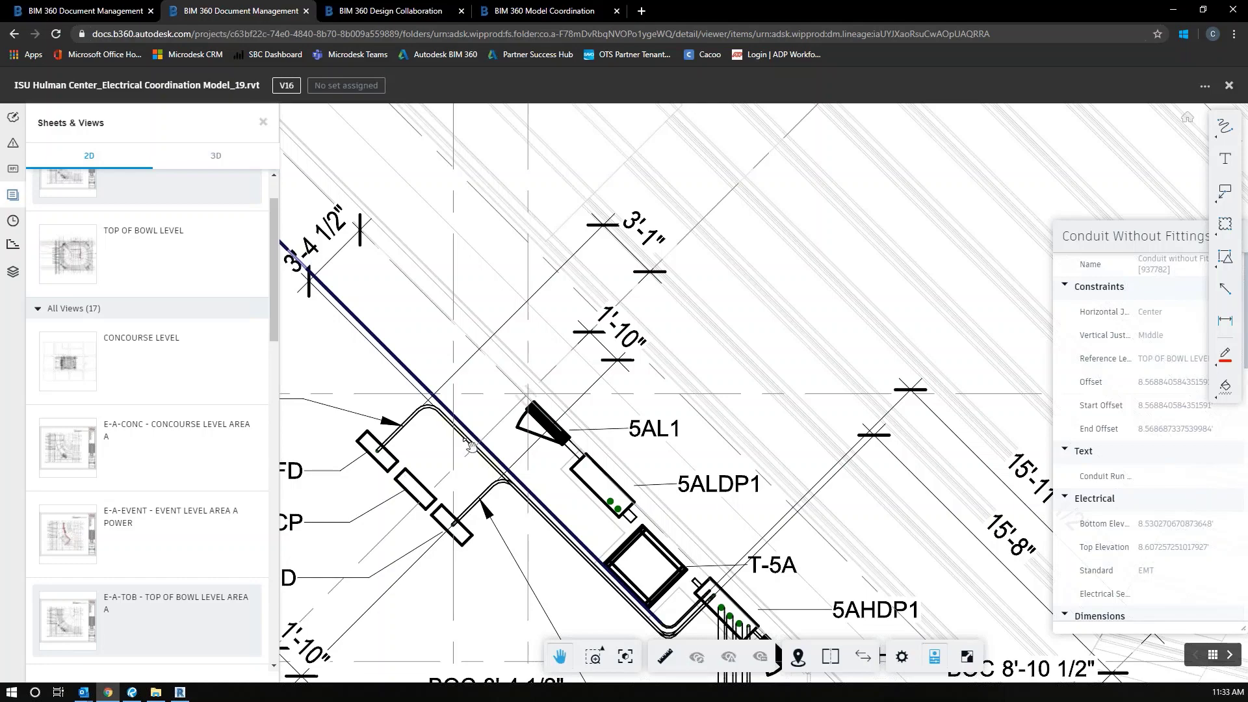
{"action": "scroll", "coordinate": [469, 443], "scroll_direction": "down", "scroll_amount": 1}
{"action": "scroll", "coordinate": [462, 438], "scroll_direction": "down", "scroll_amount": 4}
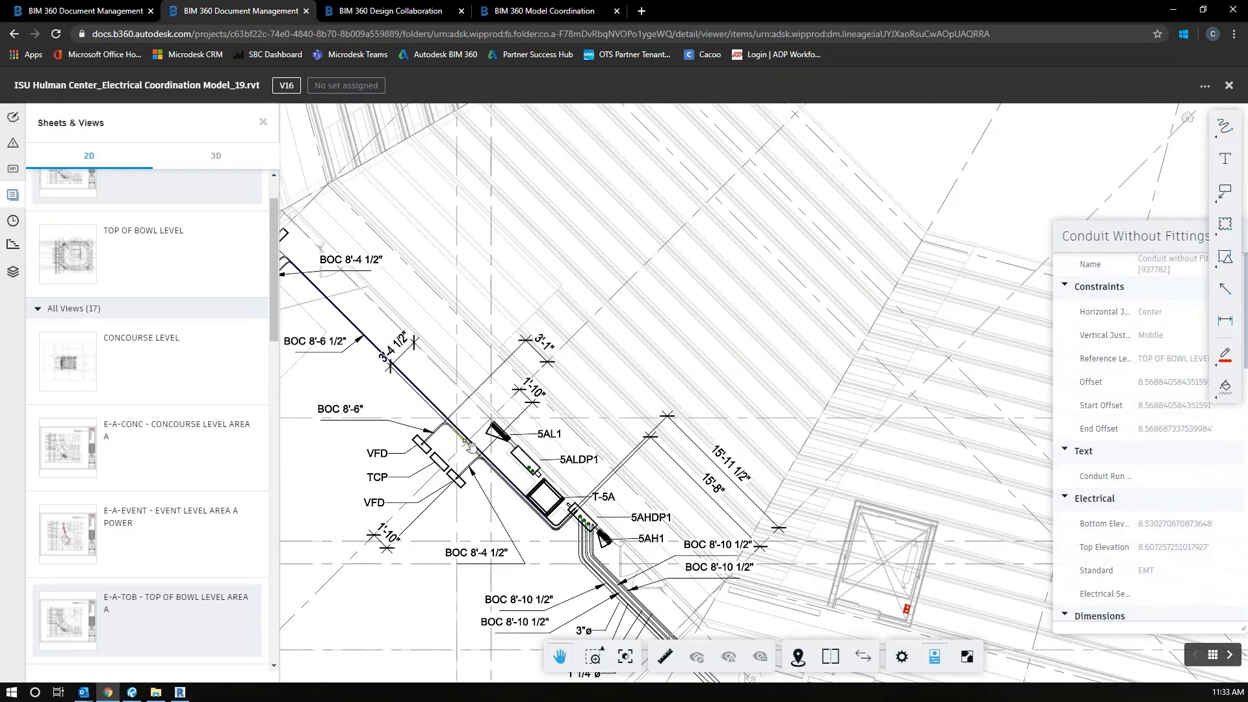
{"action": "scroll", "coordinate": [470, 446], "scroll_direction": "down", "scroll_amount": 10}
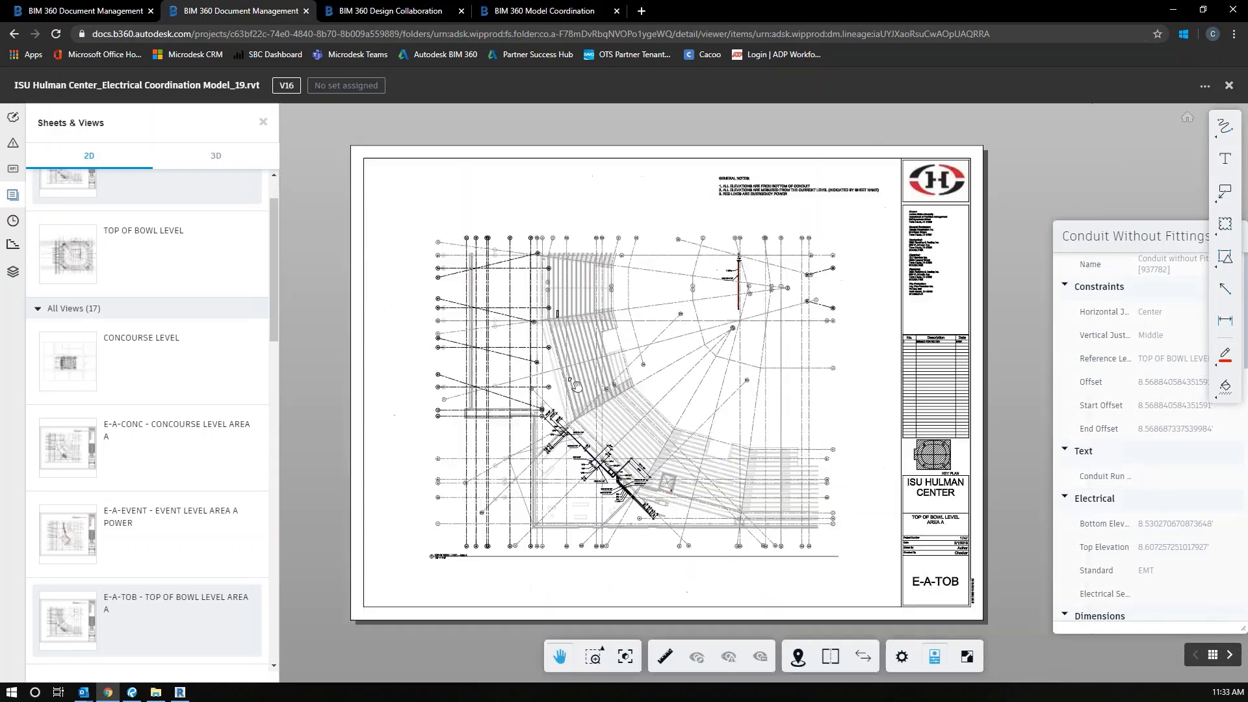
{"action": "scroll", "coordinate": [582, 454], "scroll_direction": "up", "scroll_amount": 10}
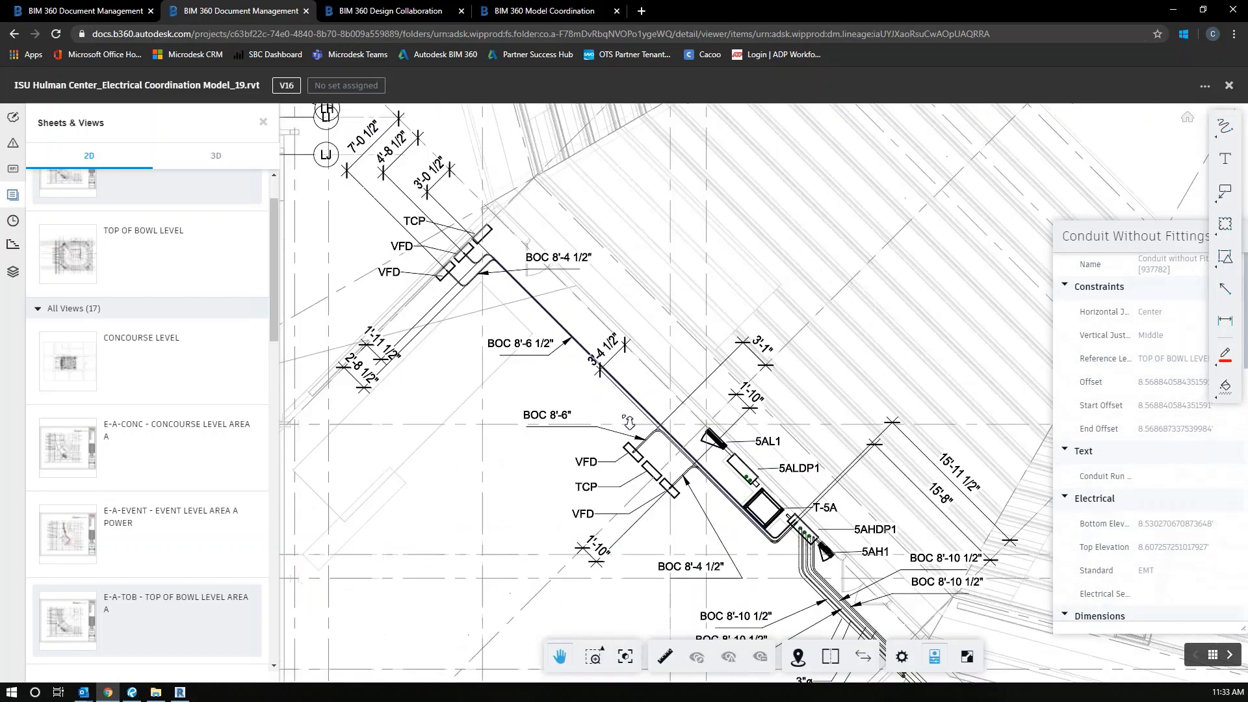
{"action": "scroll", "coordinate": [628, 423], "scroll_direction": "up", "scroll_amount": 4}
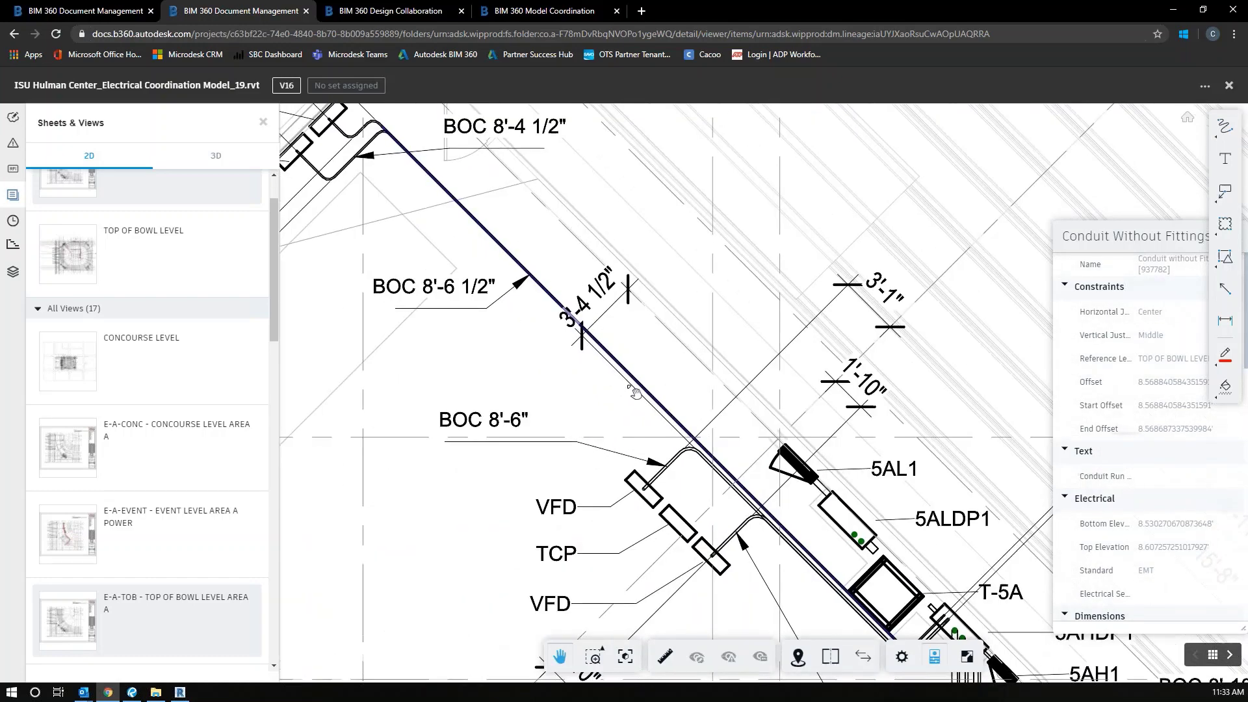
Select the VFD Generic Electrical Equipment, review its properties, then close the properties panel.
{"action": "left_click", "coordinate": [651, 498]}
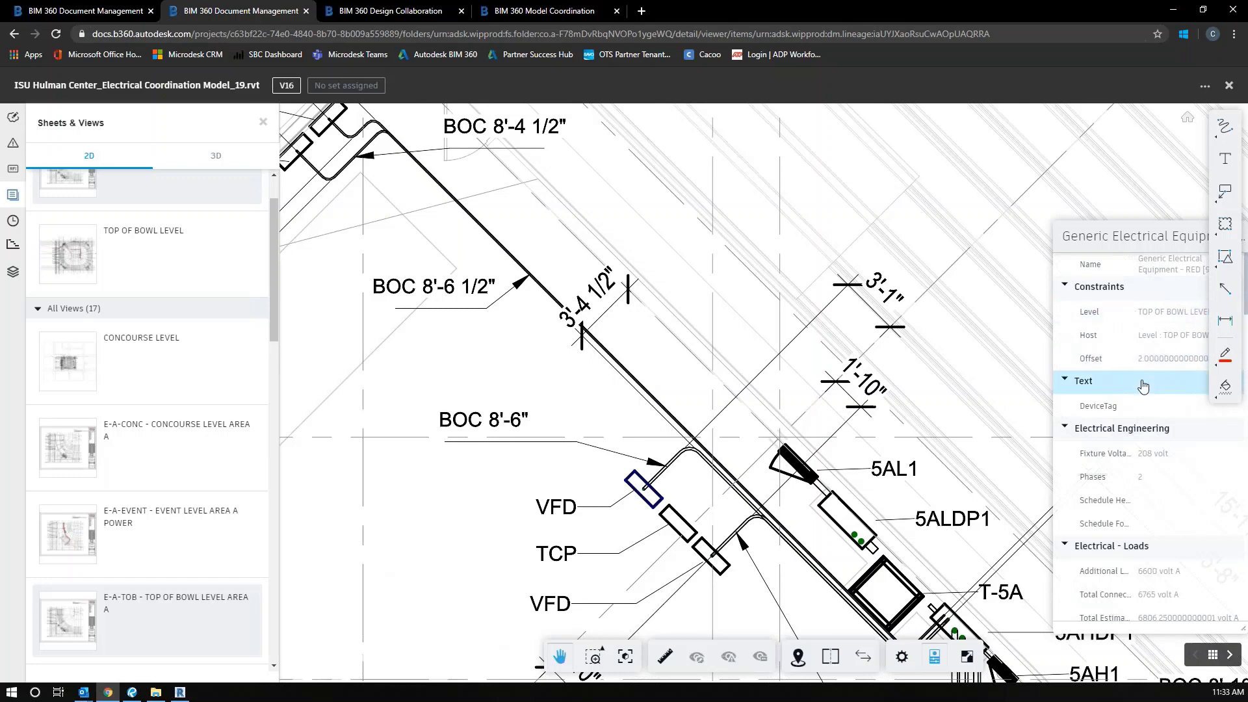
{"action": "scroll", "coordinate": [1143, 385], "scroll_direction": "down", "scroll_amount": 5}
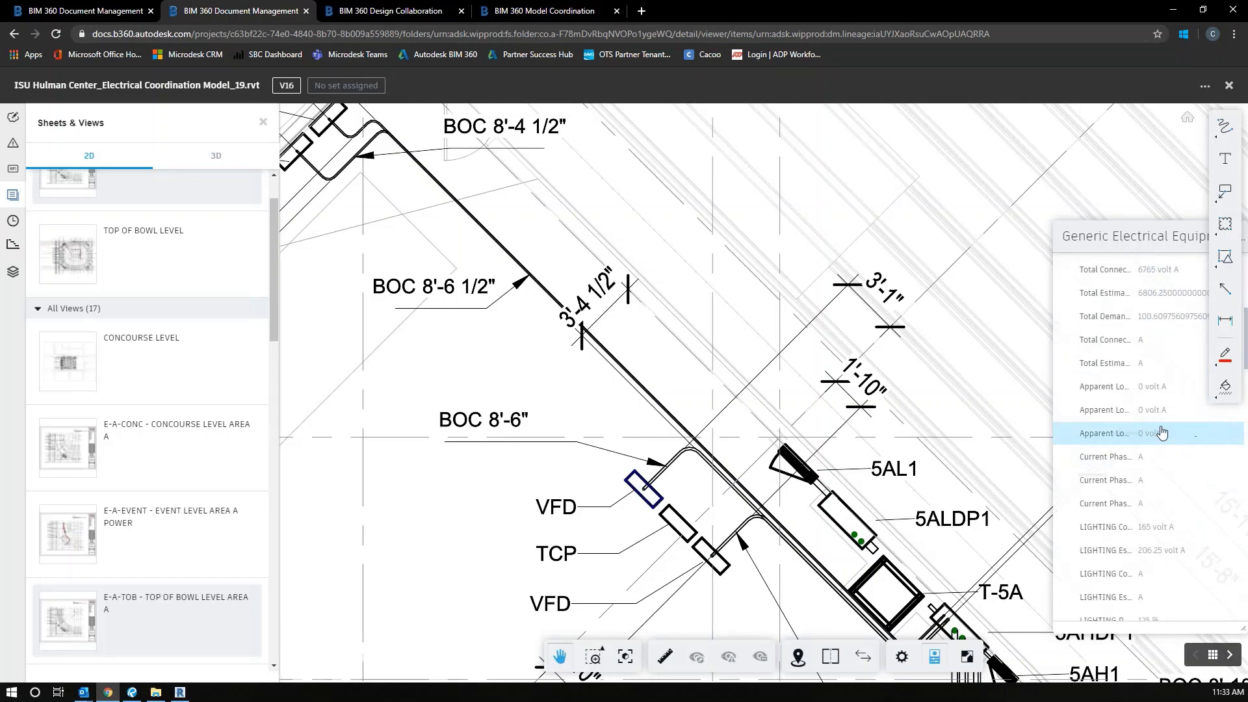
{"action": "scroll", "coordinate": [1157, 398], "scroll_direction": "up", "scroll_amount": 5}
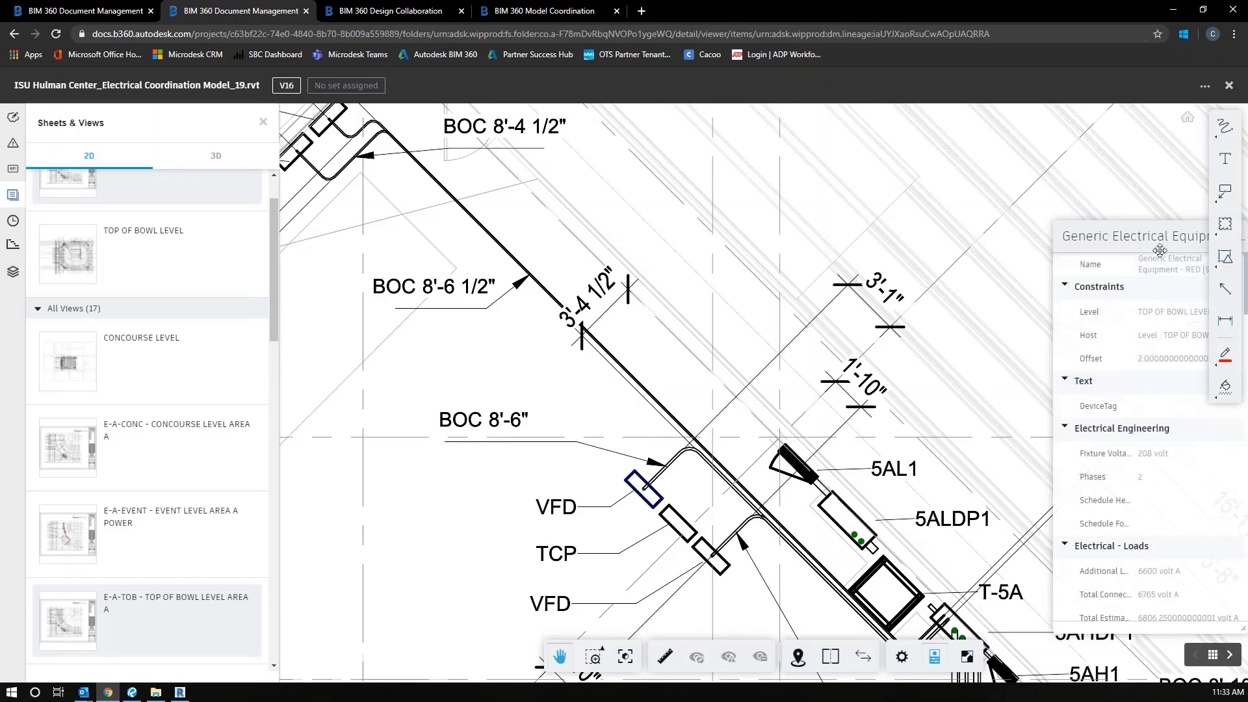
{"action": "left_click_drag", "start_coordinate": [1160, 251], "coordinate": [916, 238]}
{"action": "scroll", "coordinate": [909, 340], "scroll_direction": "down", "scroll_amount": 8}
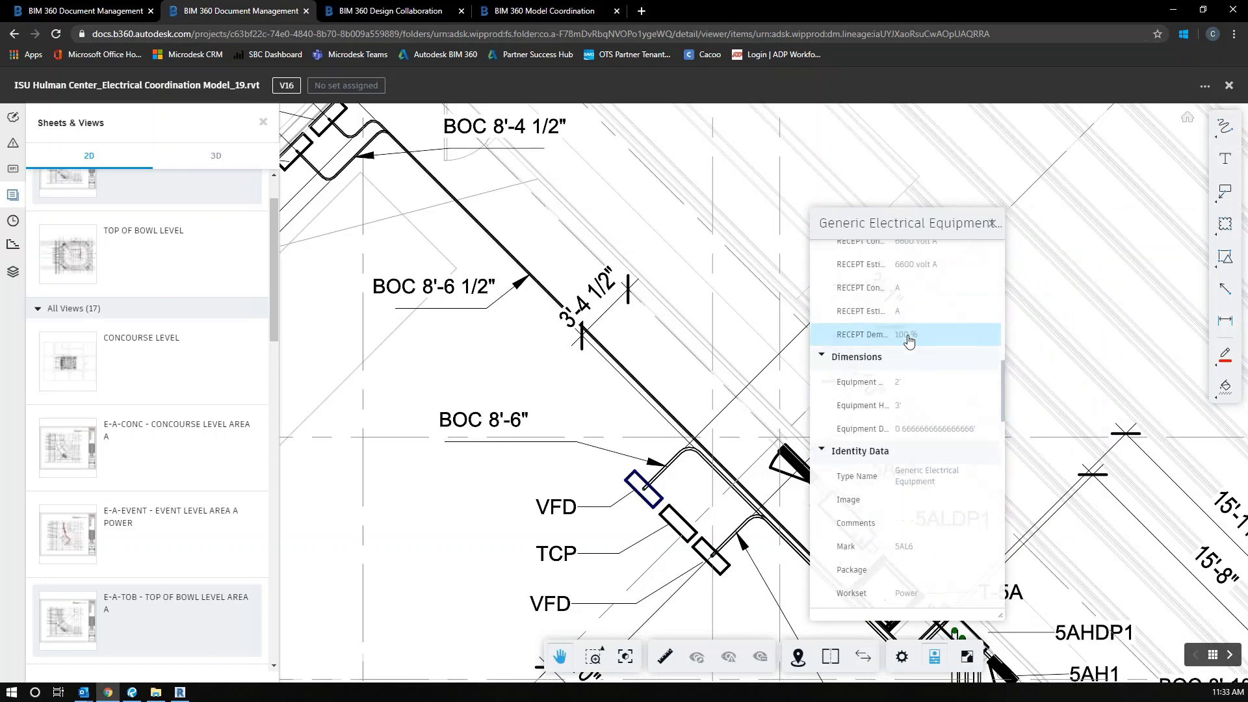
{"action": "scroll", "coordinate": [909, 339], "scroll_direction": "up", "scroll_amount": 8}
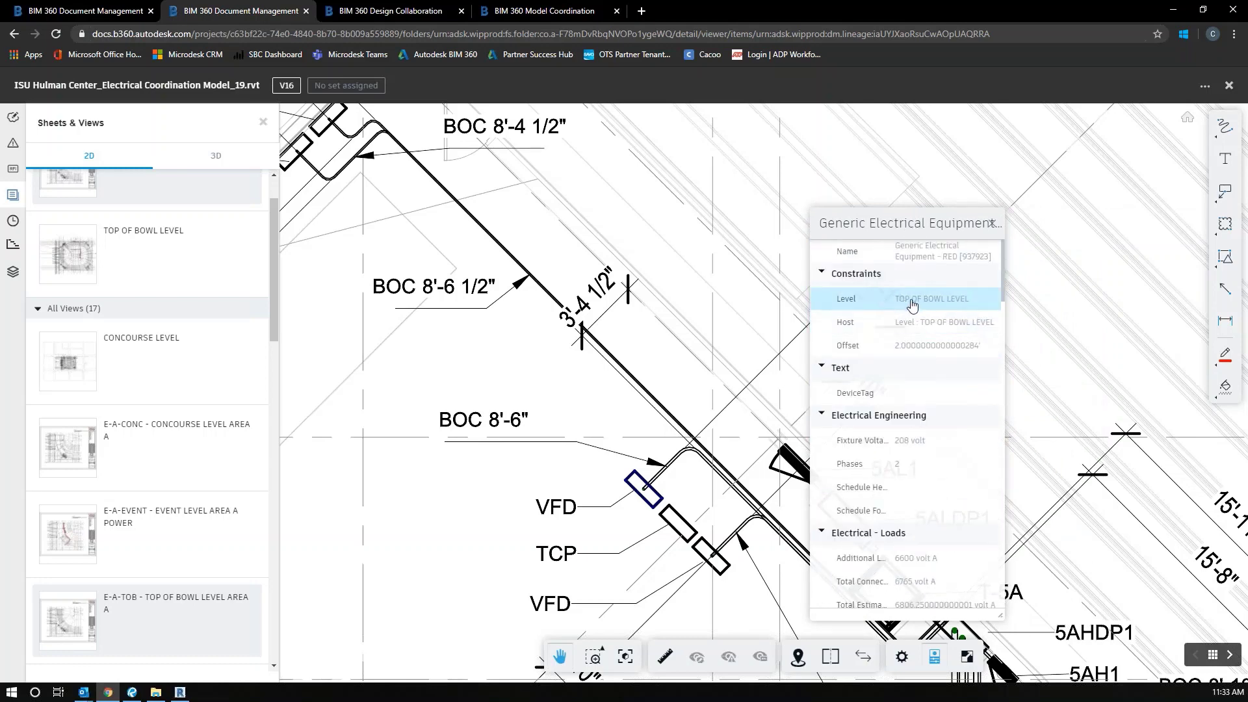
{"action": "scroll", "coordinate": [913, 417], "scroll_direction": "down", "scroll_amount": 1}
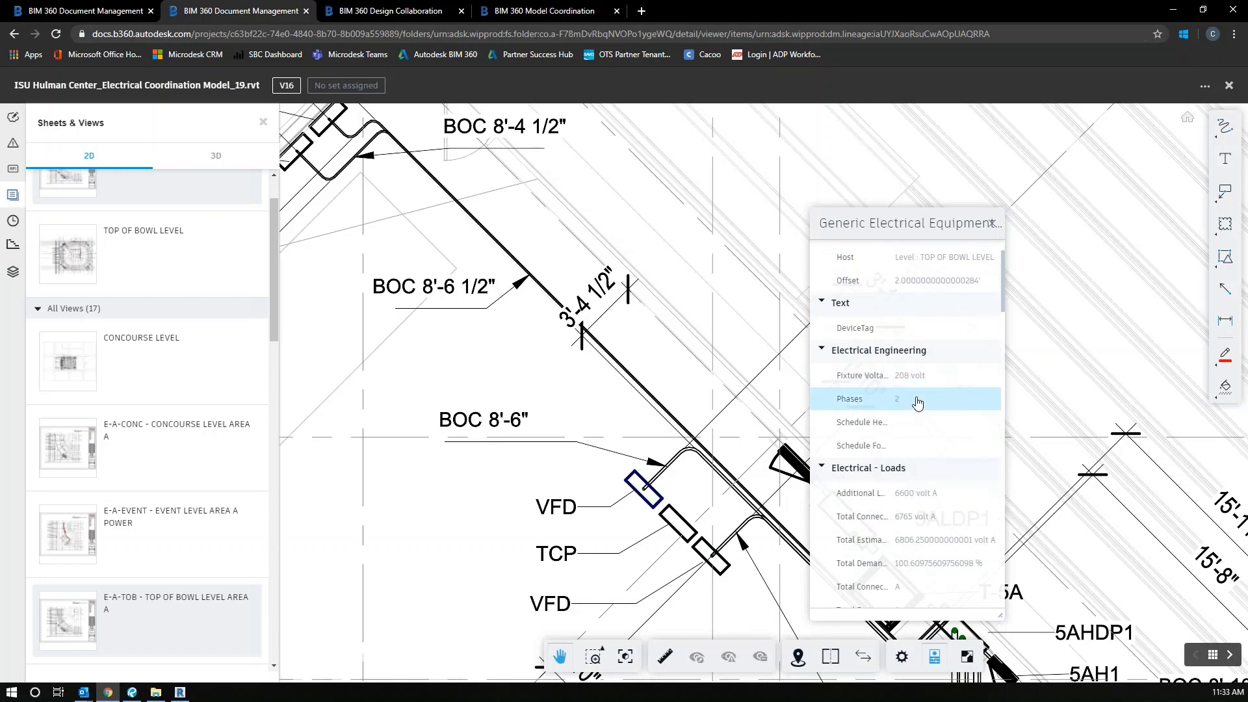
{"action": "scroll", "coordinate": [920, 549], "scroll_direction": "down", "scroll_amount": 10}
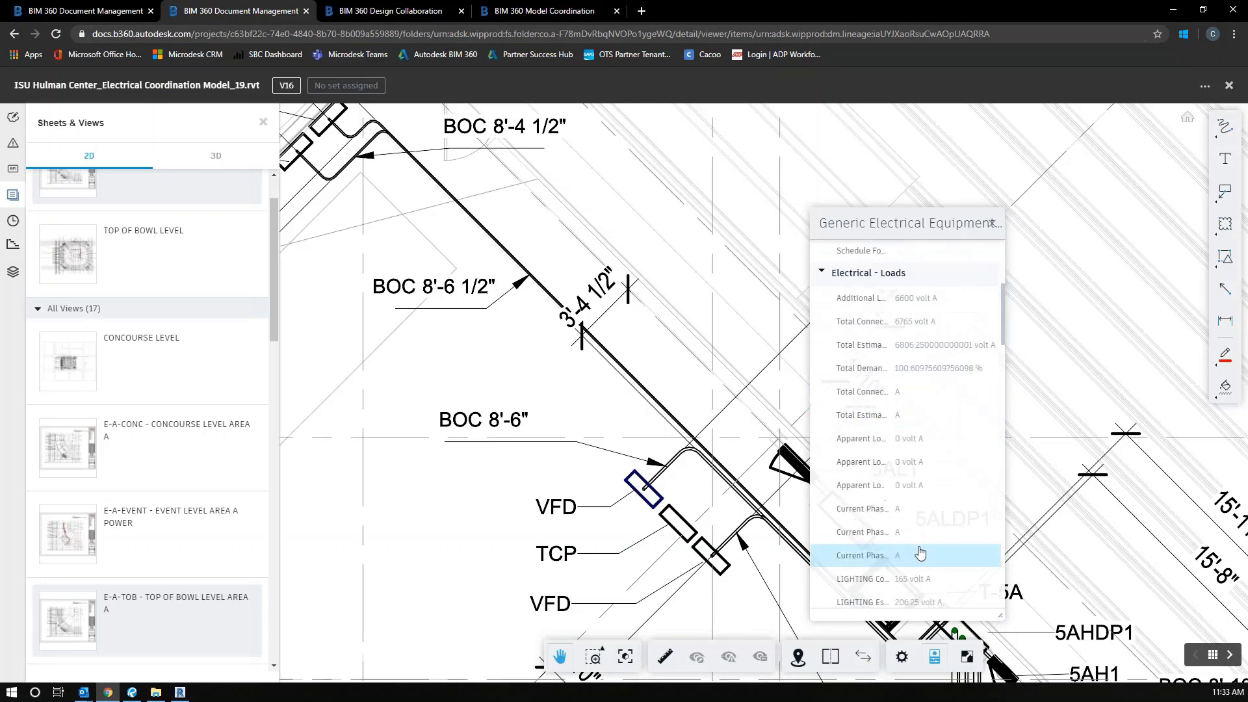
{"action": "scroll", "coordinate": [919, 552], "scroll_direction": "down", "scroll_amount": 10}
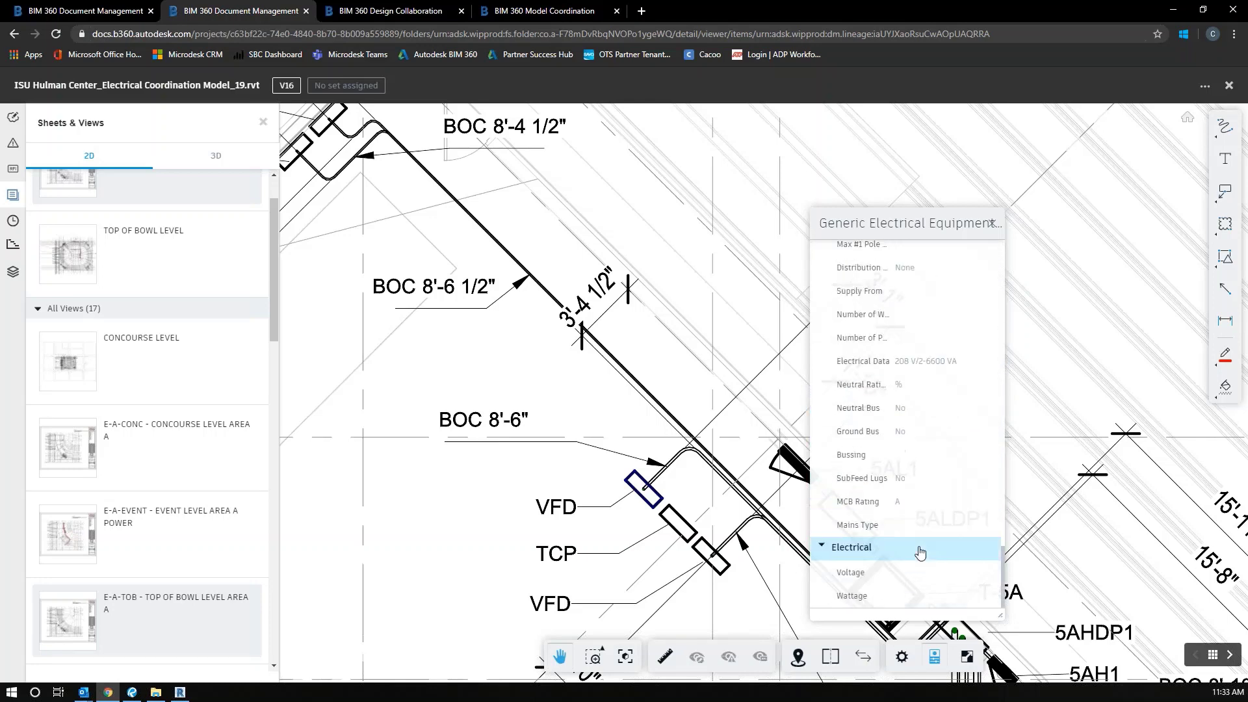
{"action": "scroll", "coordinate": [919, 552], "scroll_direction": "up", "scroll_amount": 10}
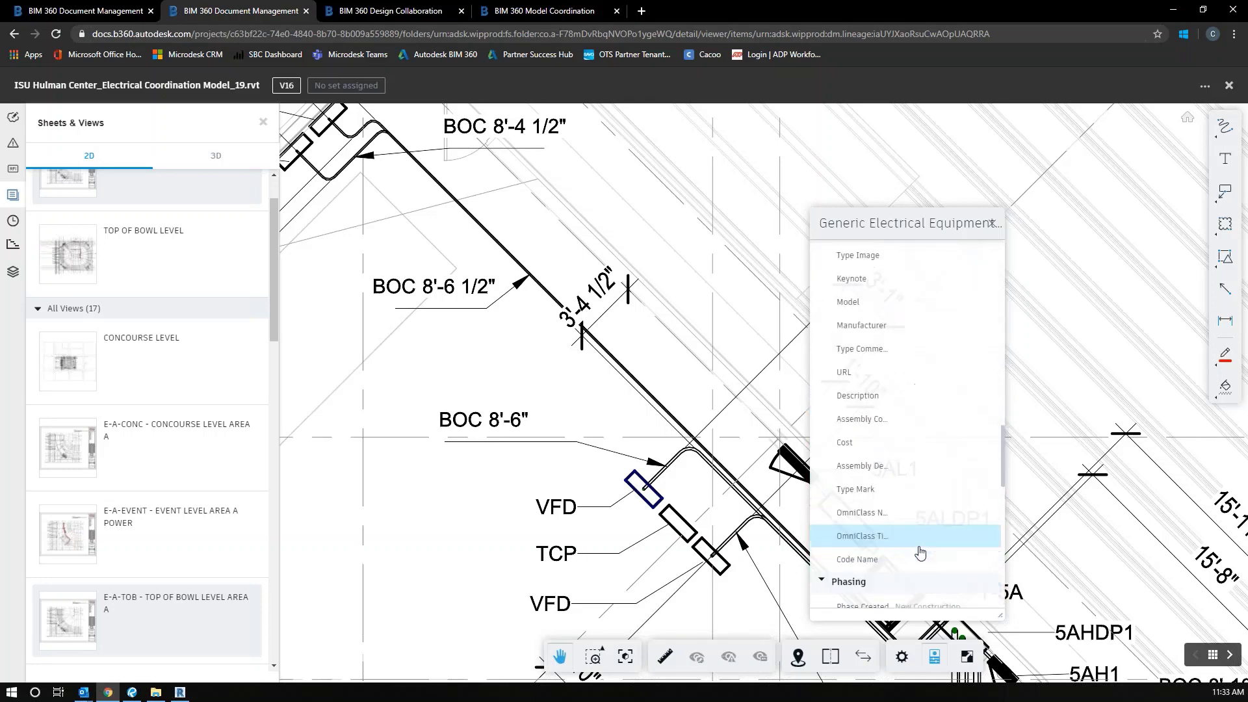
{"action": "scroll", "coordinate": [920, 552], "scroll_direction": "up", "scroll_amount": 10}
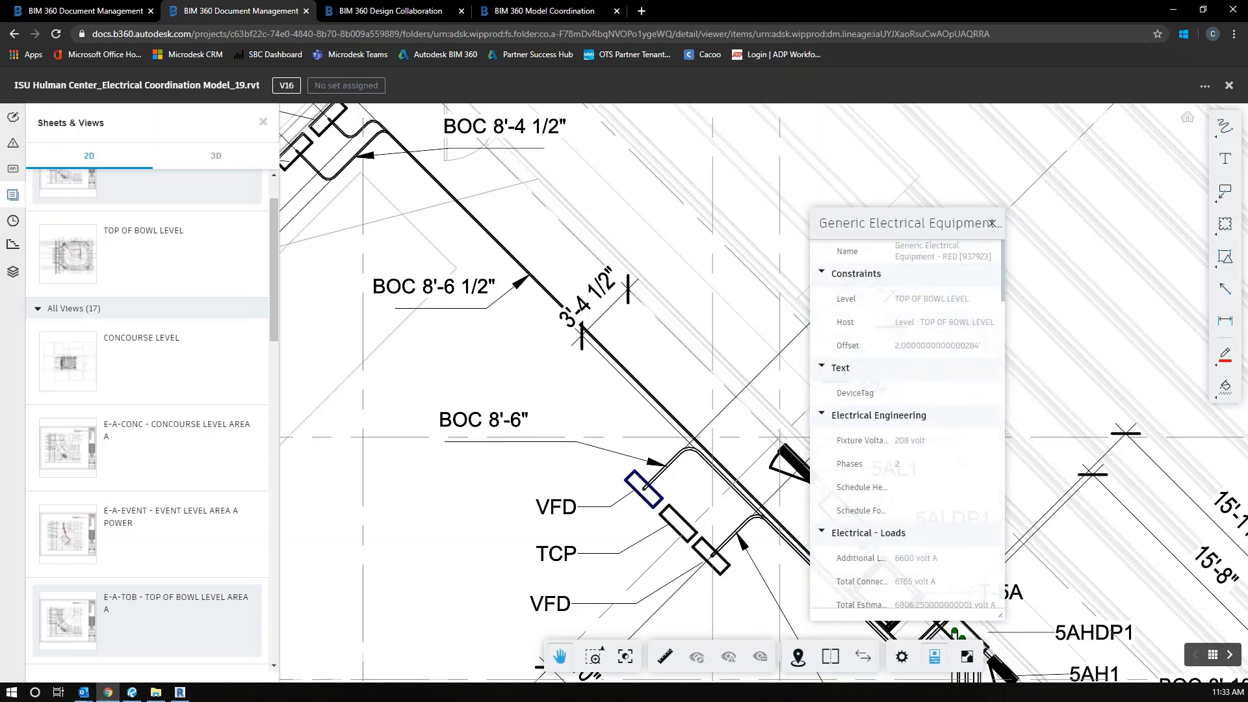
{"action": "left_click", "coordinate": [992, 223]}
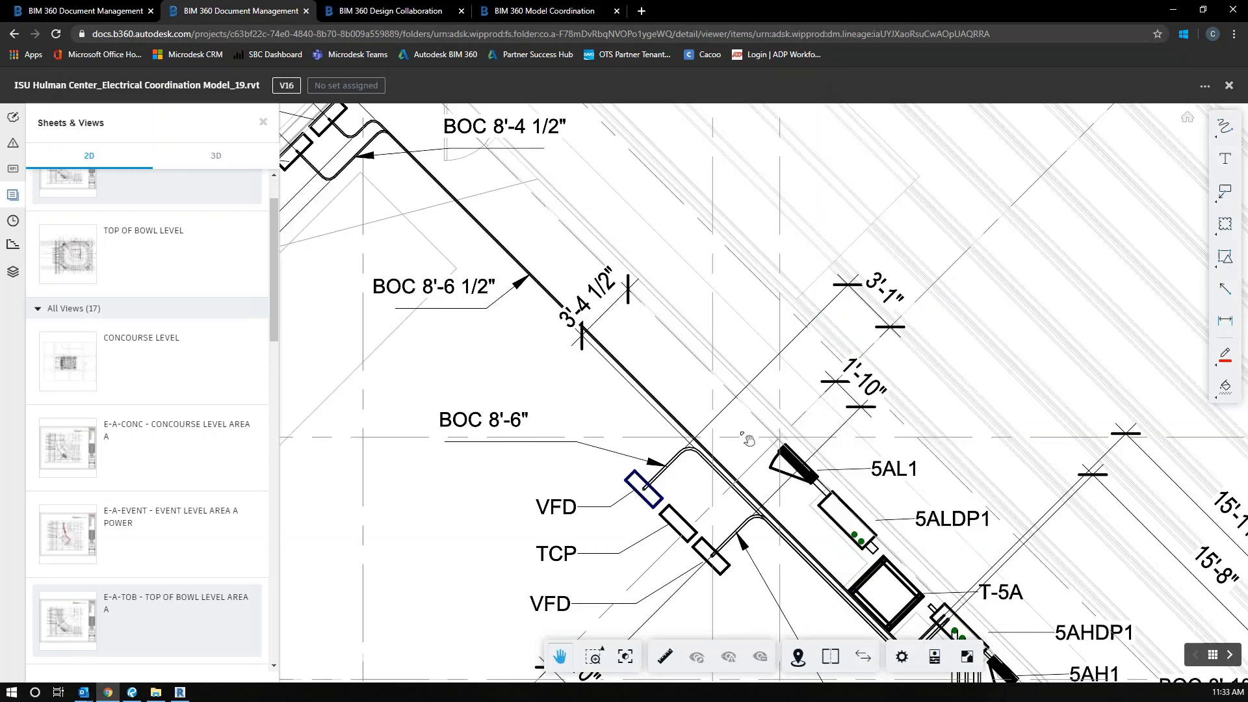
Place a first-person 3D viewpoint beside 5AL1 on the plan and set its viewing direction.
{"action": "left_click", "coordinate": [799, 658]}
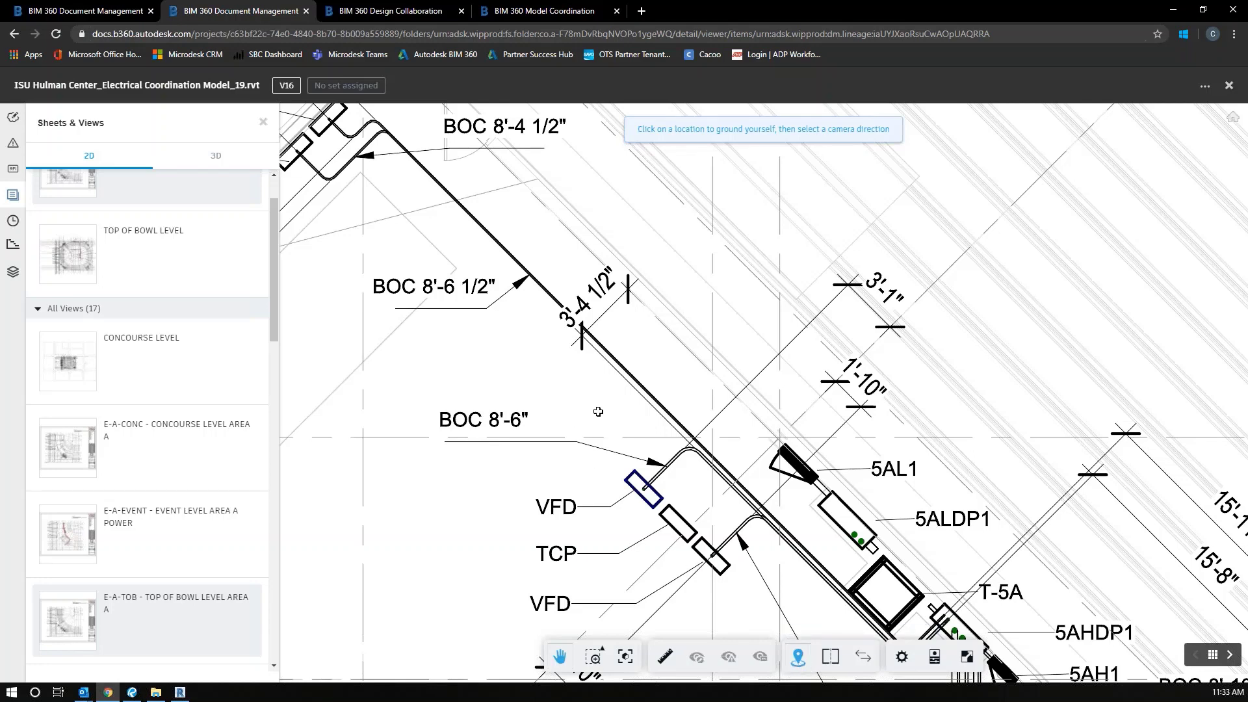
{"action": "scroll", "coordinate": [598, 412], "scroll_direction": "down", "scroll_amount": 6}
{"action": "scroll", "coordinate": [622, 433], "scroll_direction": "up", "scroll_amount": 5}
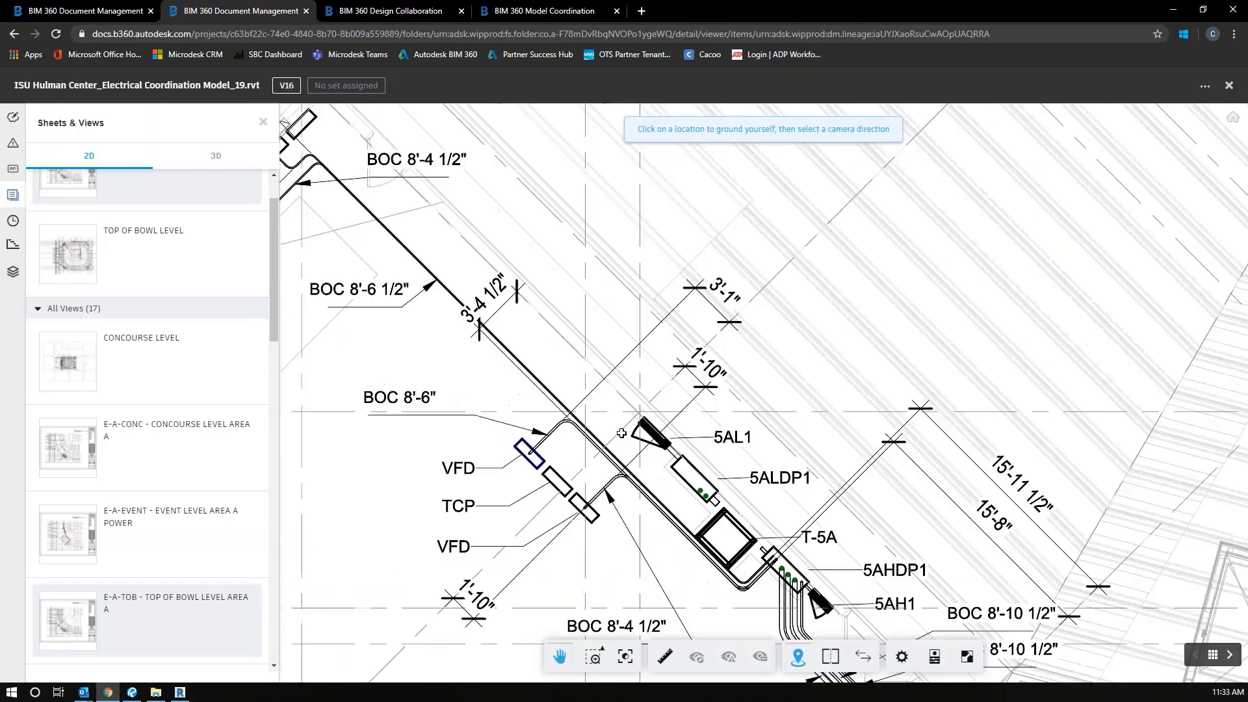
{"action": "scroll", "coordinate": [622, 433], "scroll_direction": "up", "scroll_amount": 1}
{"action": "left_click", "coordinate": [616, 403]}
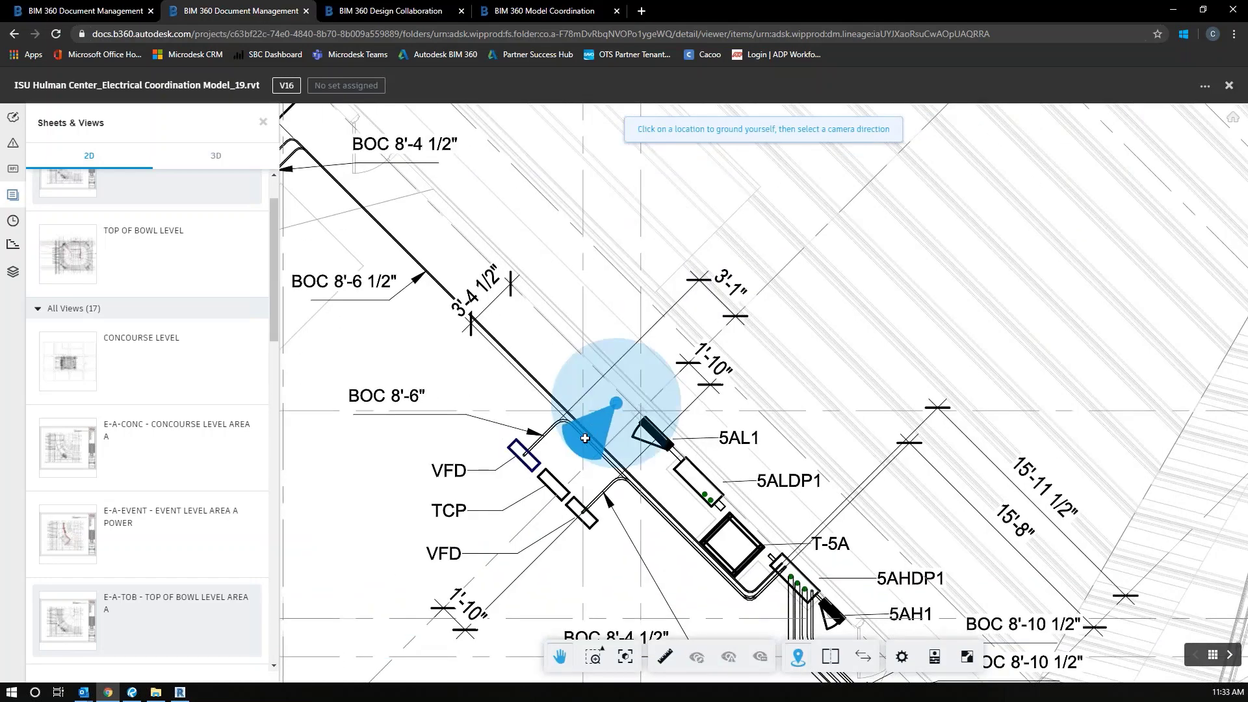
{"action": "left_click", "coordinate": [585, 438]}
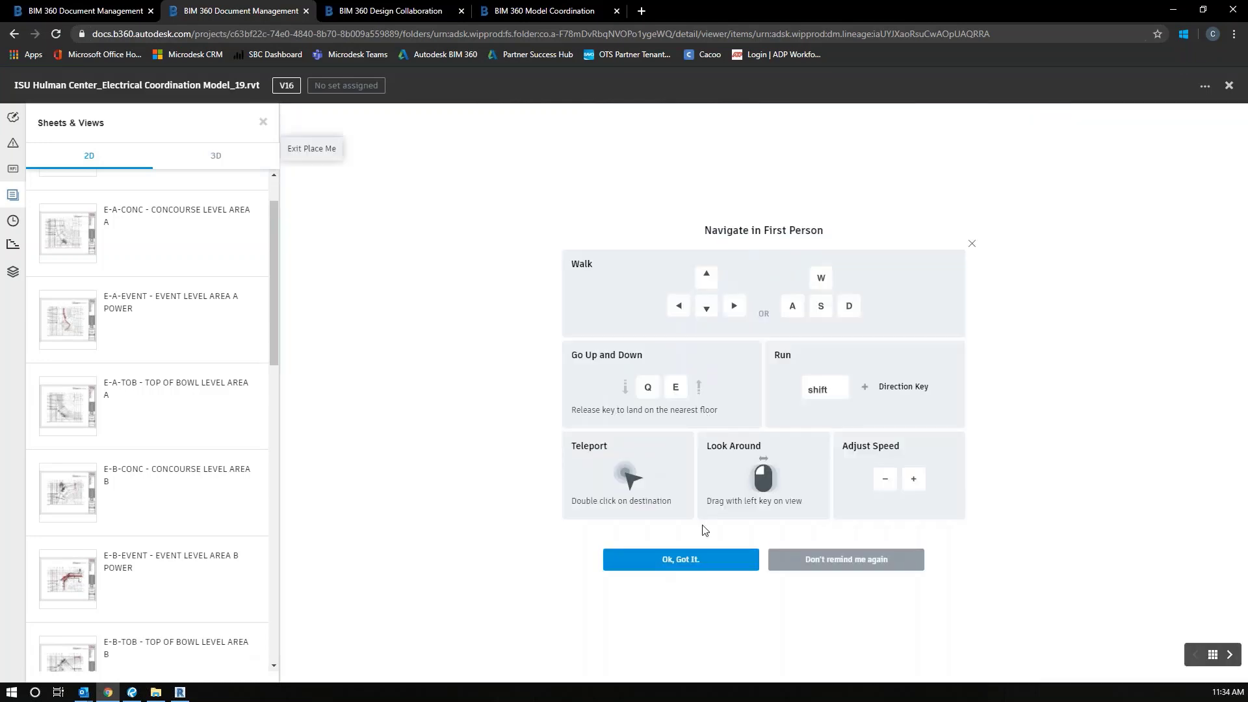
Walk toward the equipment in first person, look up along the overhead runs, then switch to Revit.
{"action": "left_click", "coordinate": [681, 559]}
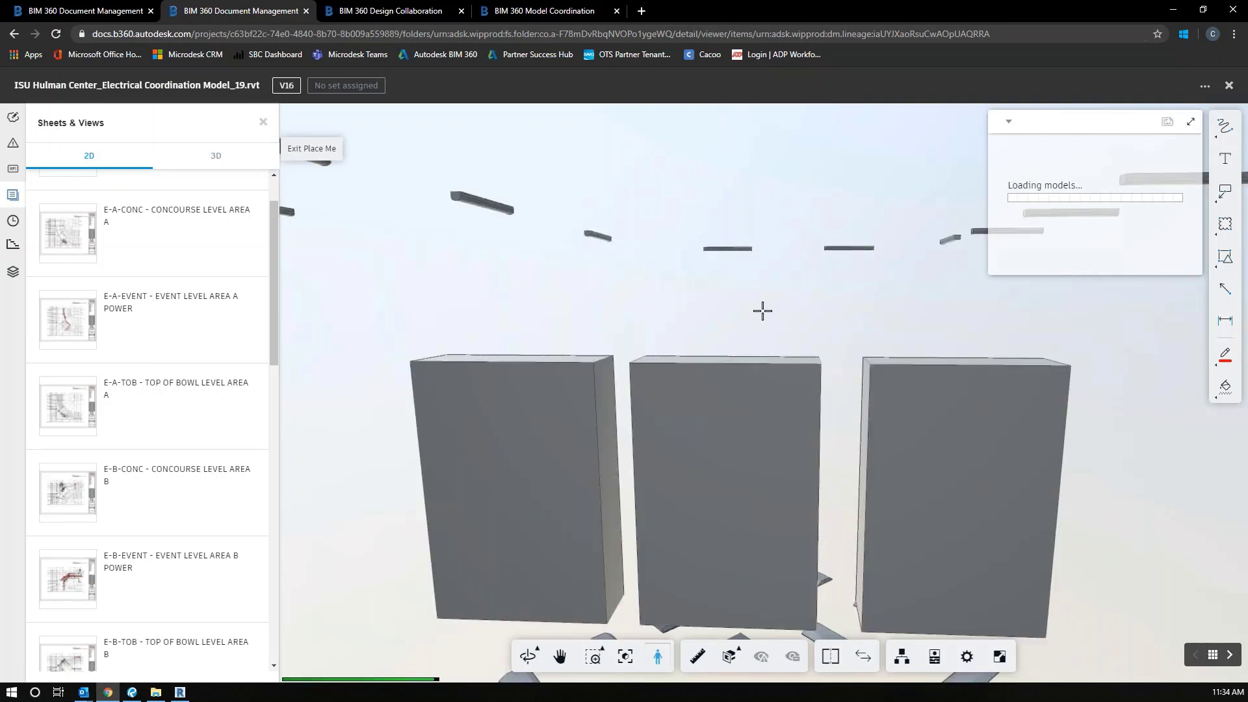
{"action": "left_click_drag", "start_coordinate": [777, 290], "coordinate": [624, 298]}
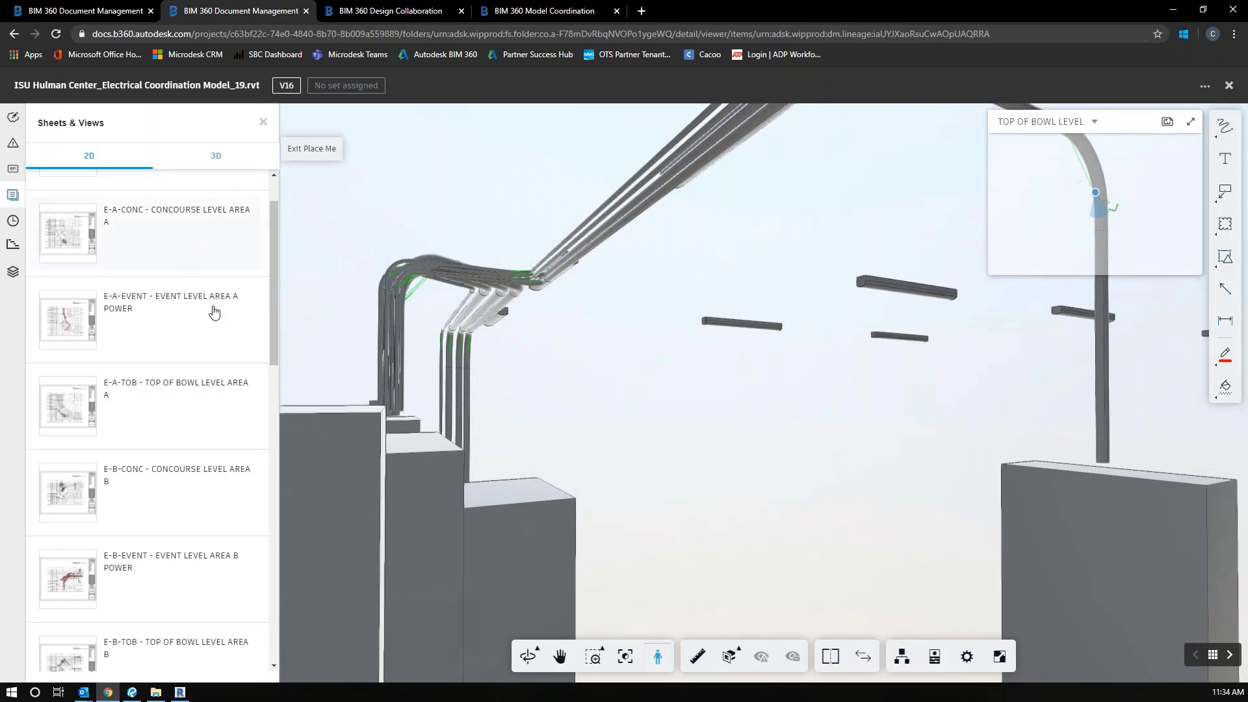
{"action": "left_click_drag", "start_coordinate": [755, 589], "coordinate": [724, 560]}
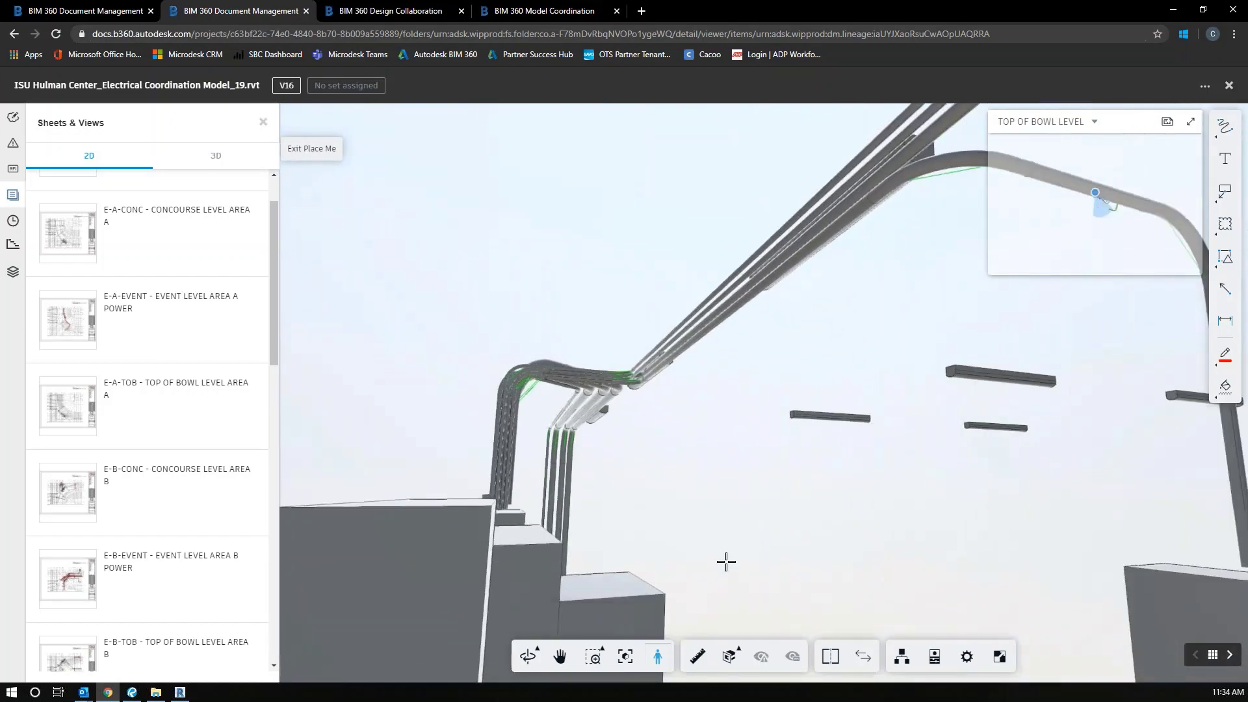
{"action": "left_click", "coordinate": [180, 692]}
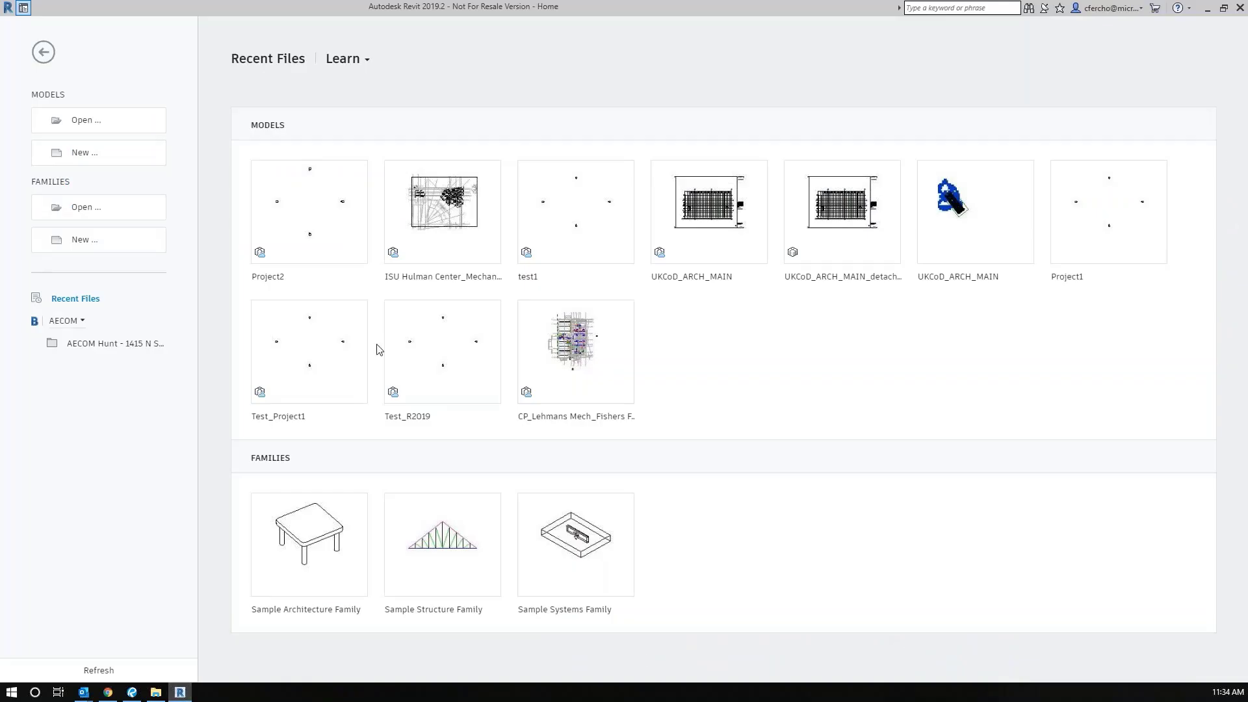
Open Project2 from Recent Files and bring up Publish Settings from the Collaborate tab.
{"action": "left_click", "coordinate": [331, 214]}
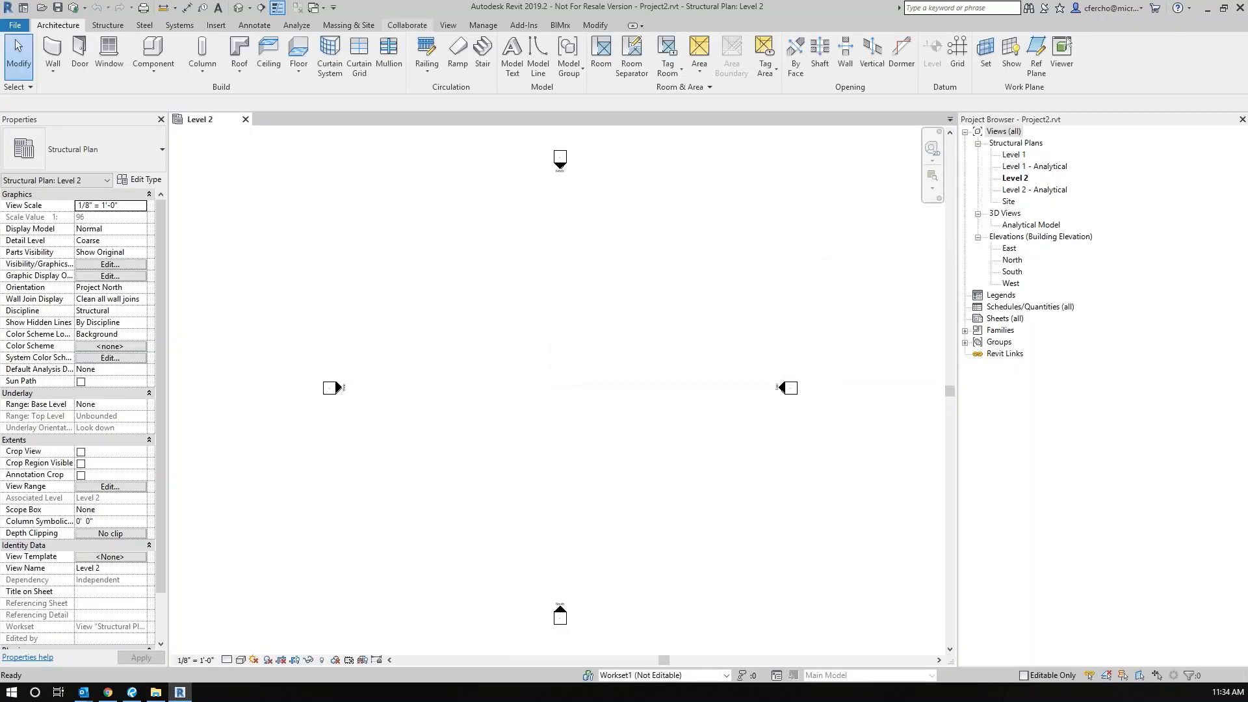
{"action": "left_click", "coordinate": [407, 25]}
{"action": "left_click", "coordinate": [514, 65]}
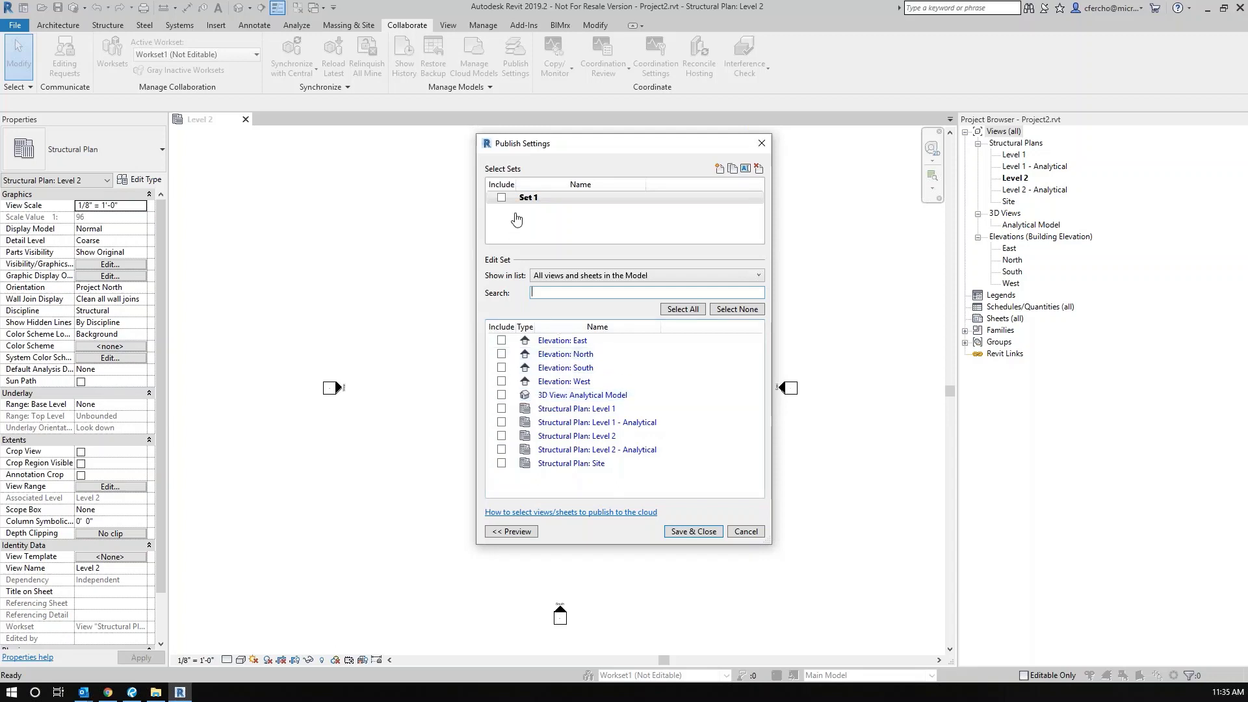
List Views in the Model, then Sheets in the Model, cancel Publish Settings and minimize Revit.
{"action": "left_click", "coordinate": [588, 277]}
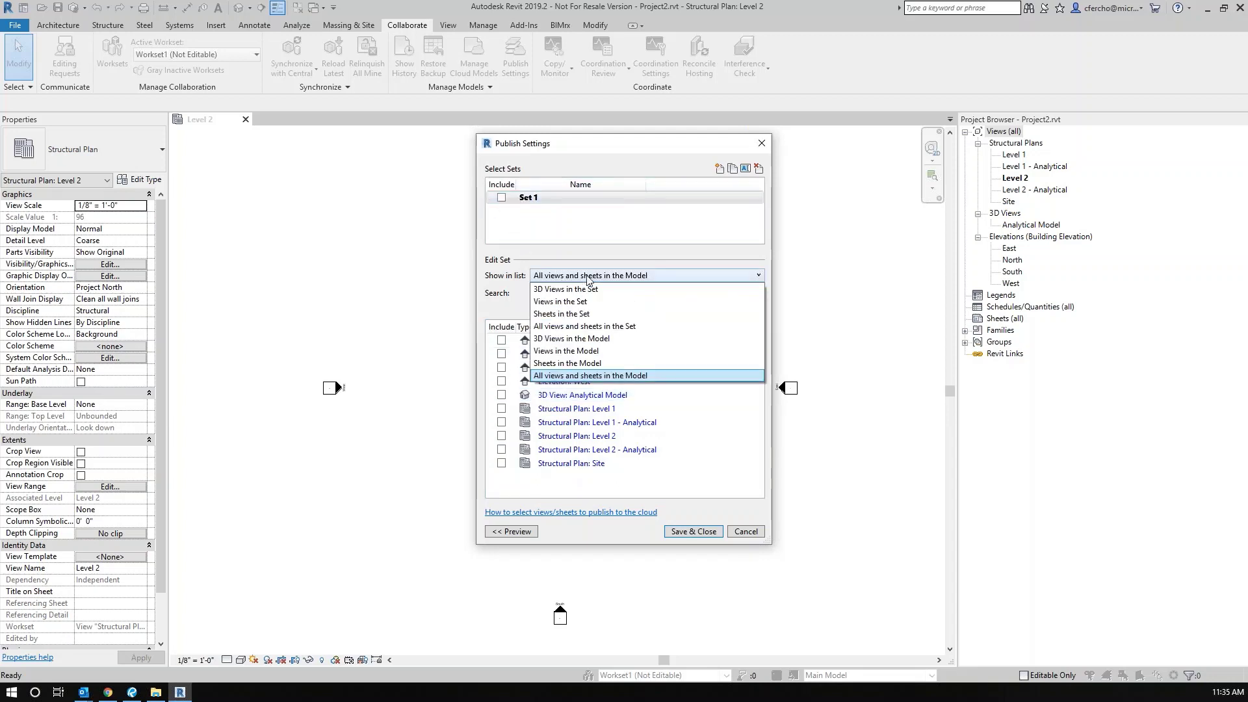
{"action": "left_click", "coordinate": [589, 352]}
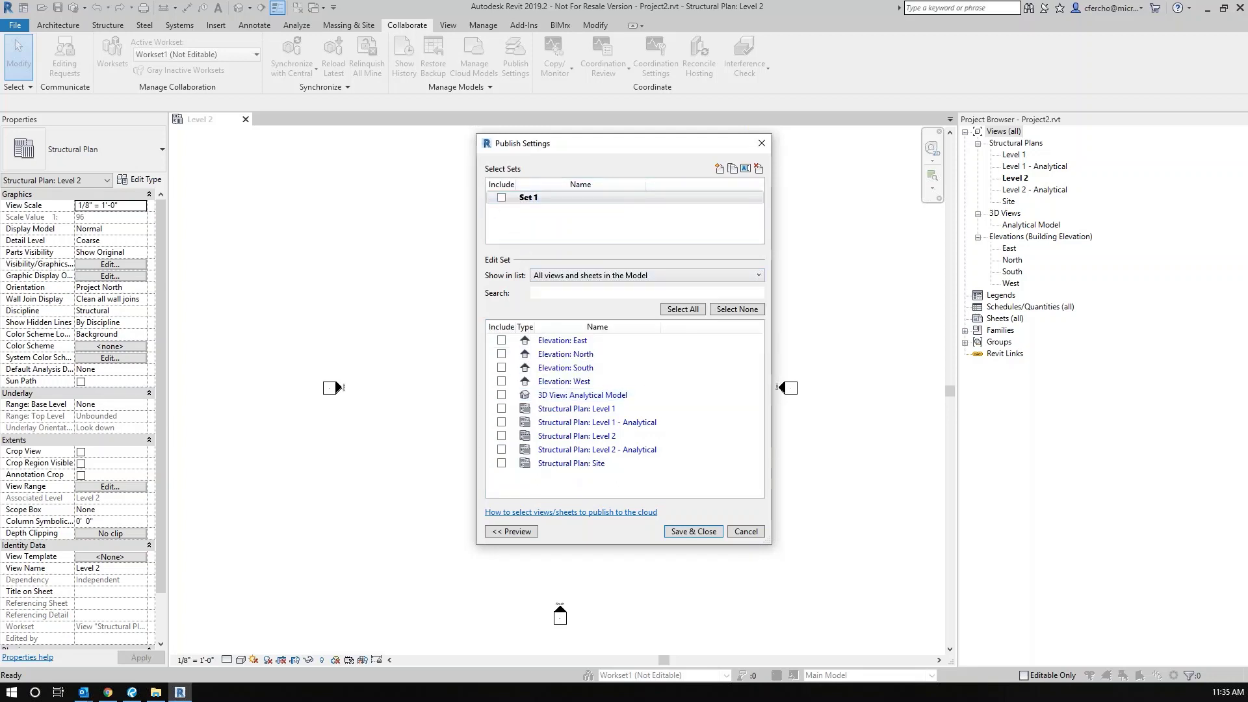
{"action": "left_click", "coordinate": [553, 275]}
{"action": "left_click", "coordinate": [573, 364]}
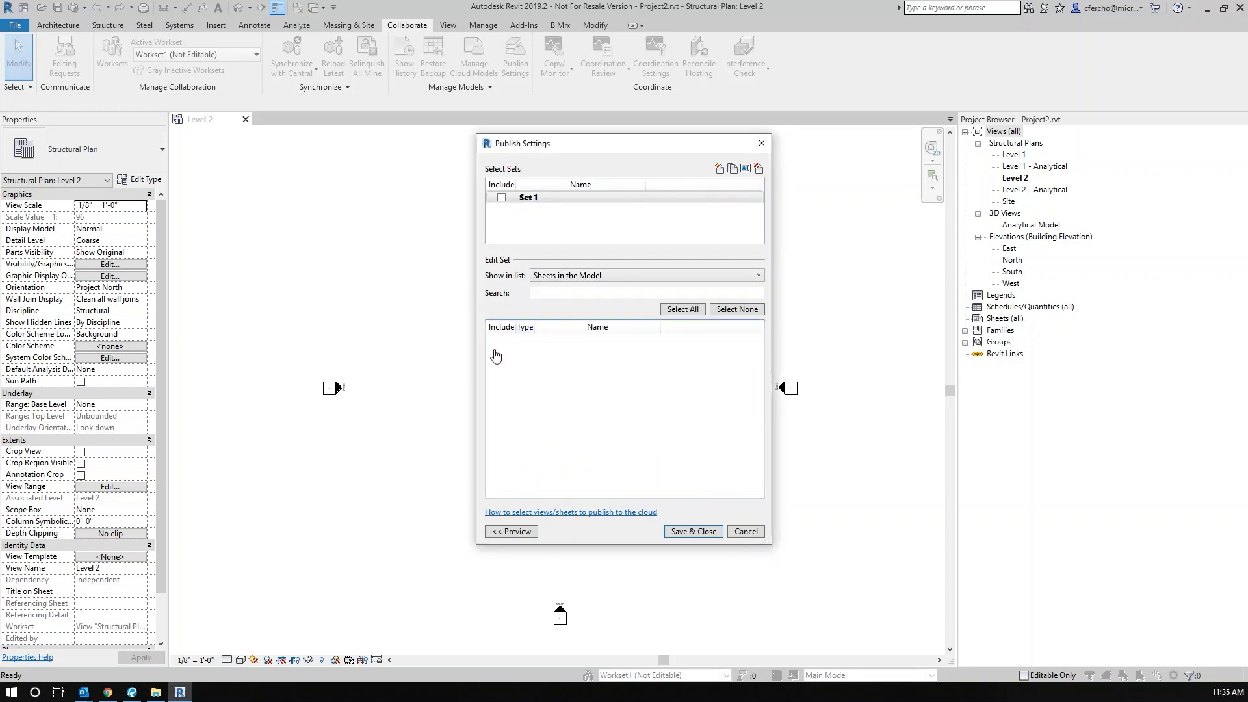
{"action": "left_click", "coordinate": [746, 532]}
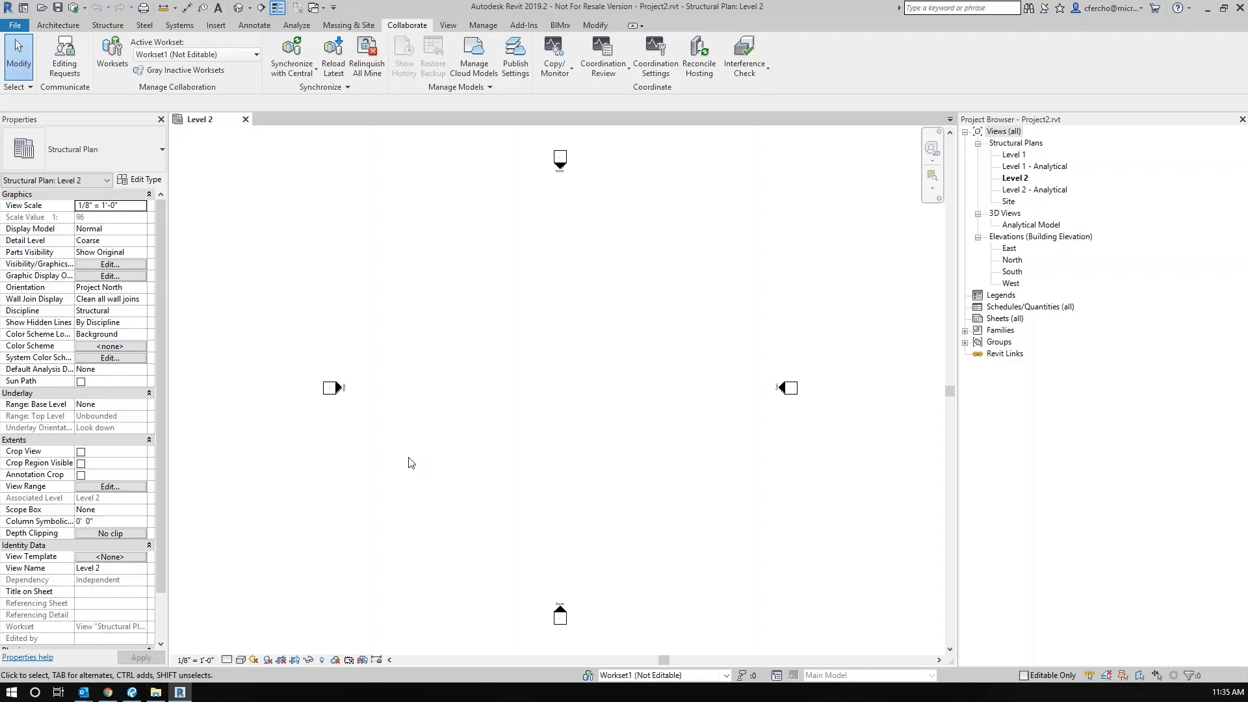
{"action": "left_click", "coordinate": [1210, 10]}
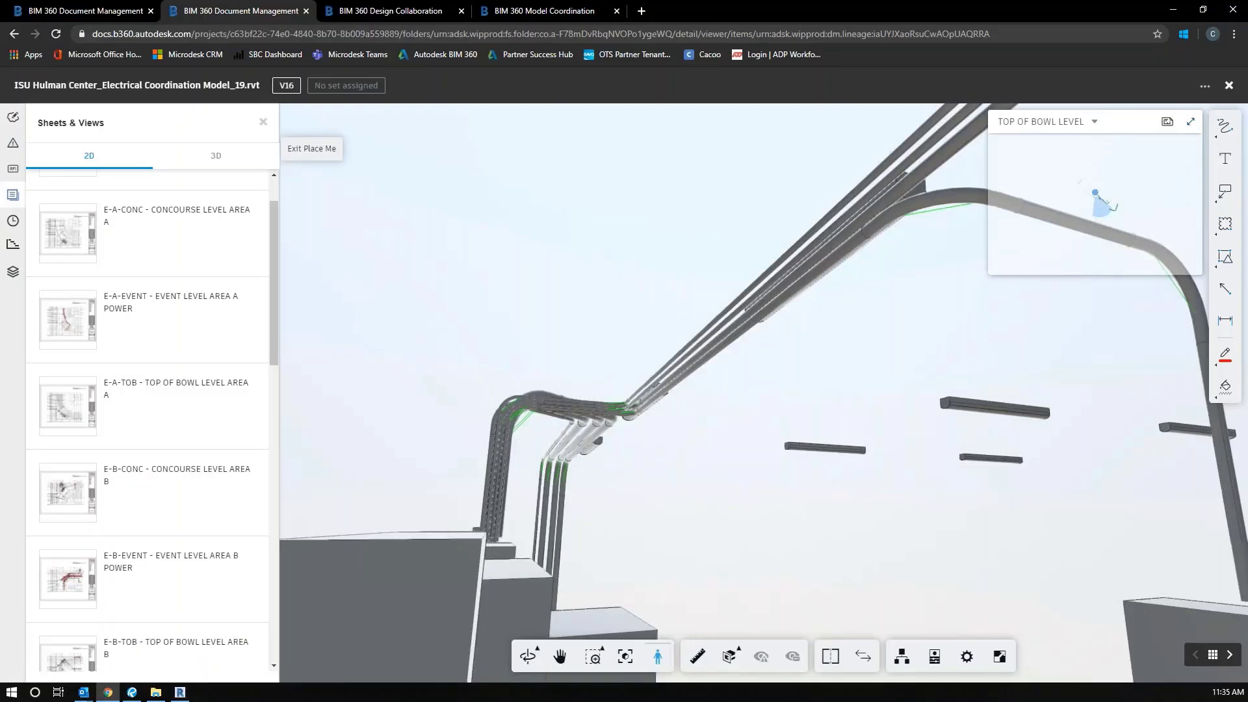
Close the 3D viewer and go to Design Collaboration, expanding and collapsing the team timeline.
{"action": "left_click", "coordinate": [1229, 85]}
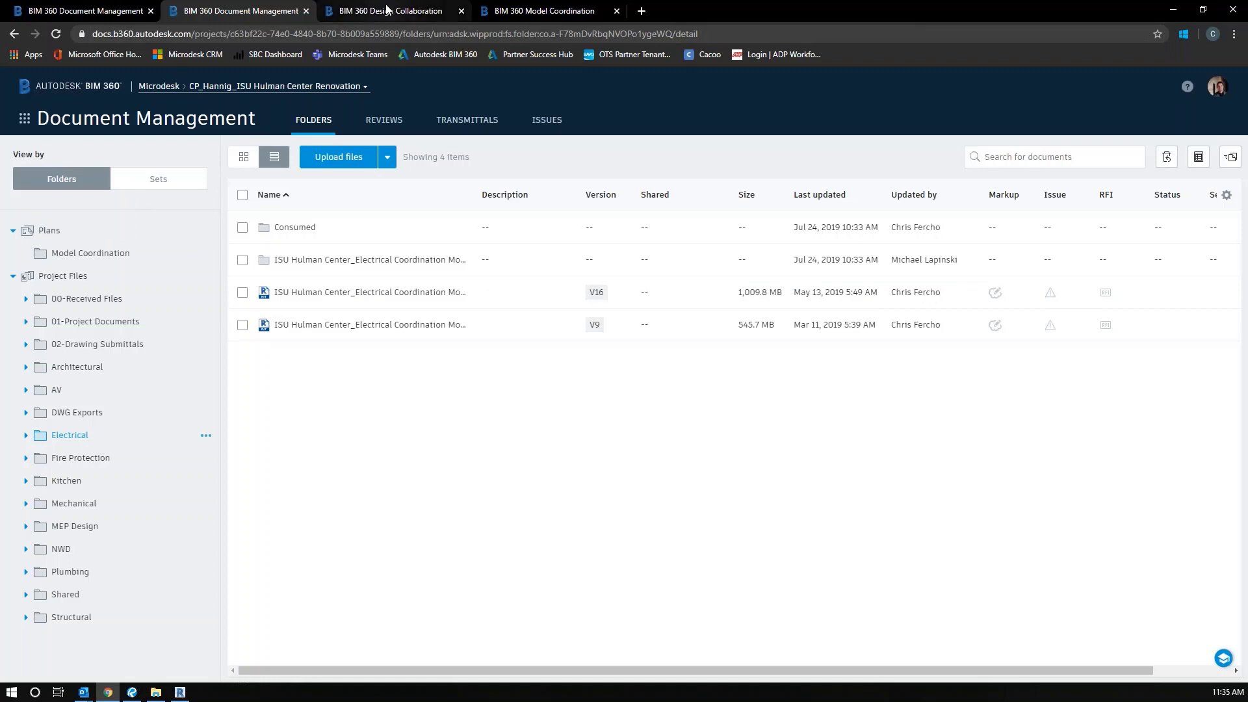
{"action": "left_click", "coordinate": [361, 13]}
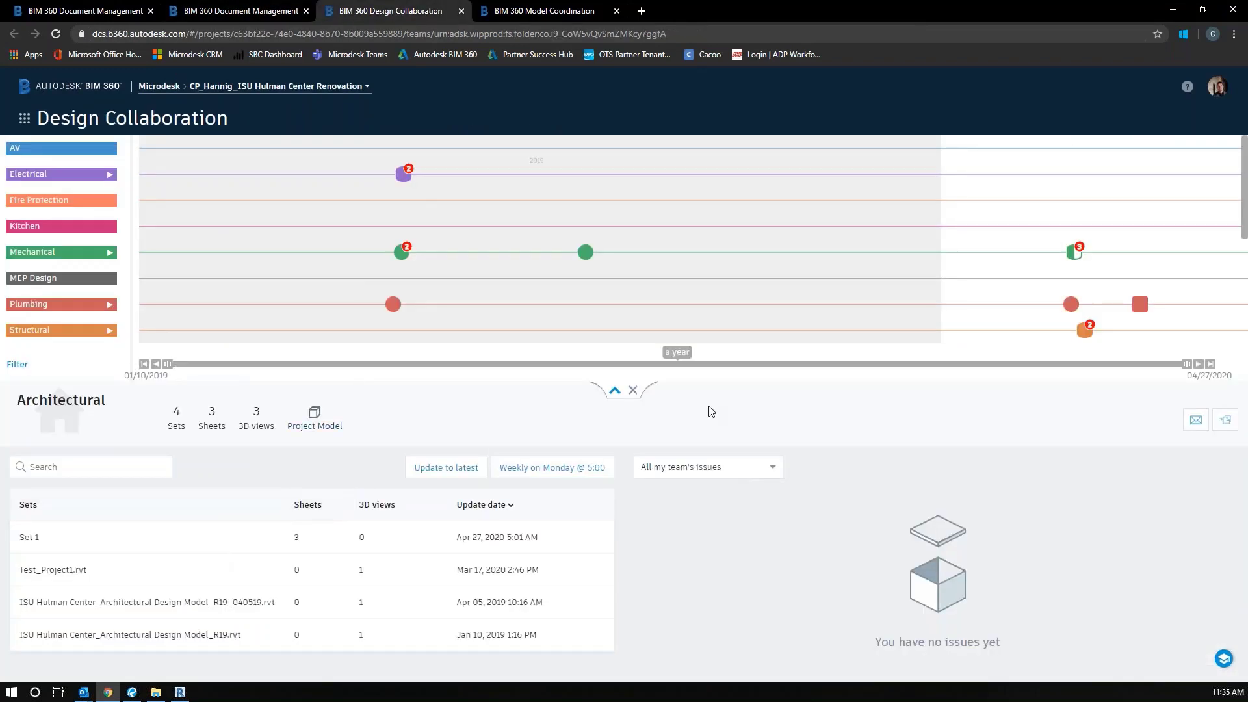
{"action": "left_click", "coordinate": [615, 391]}
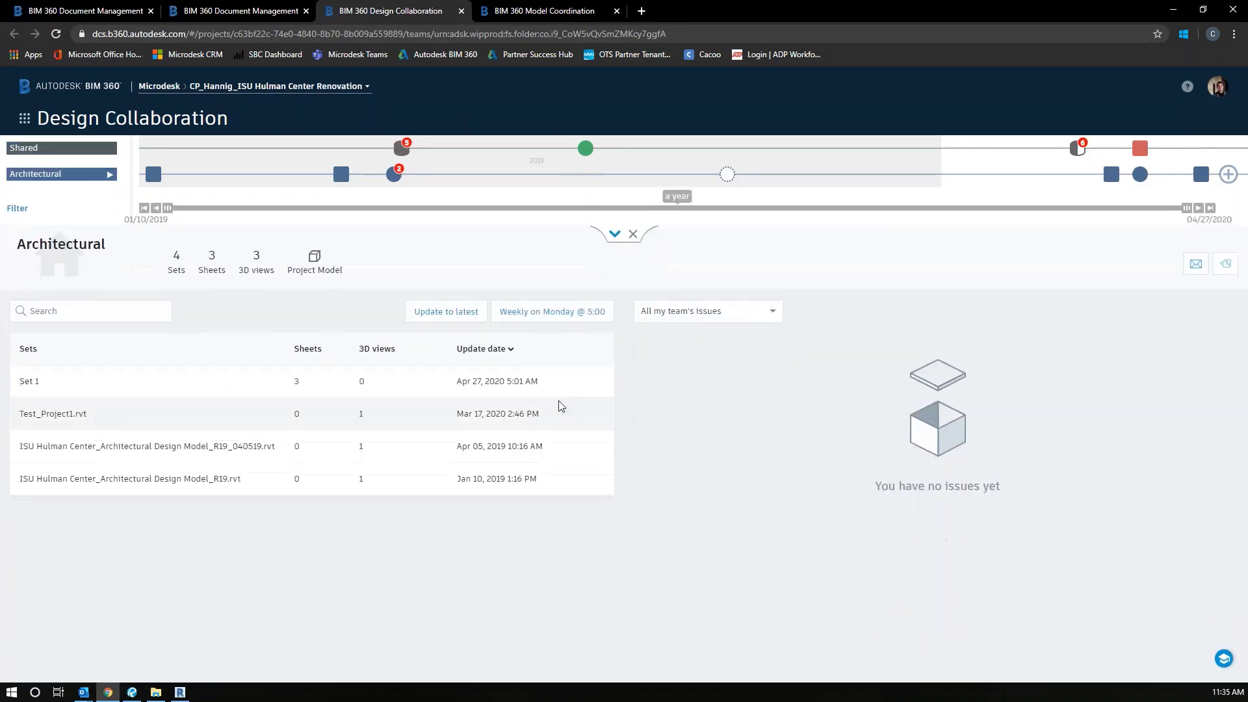
{"action": "left_click", "coordinate": [56, 149]}
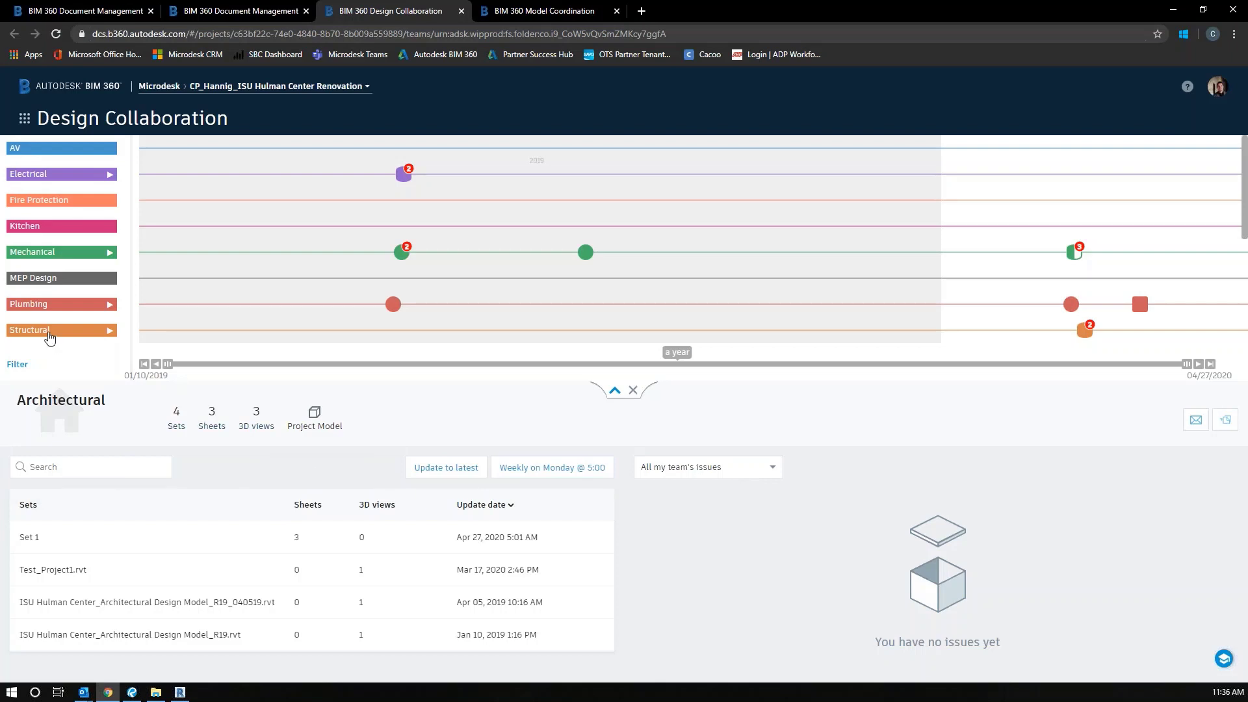
{"action": "left_click", "coordinate": [614, 391]}
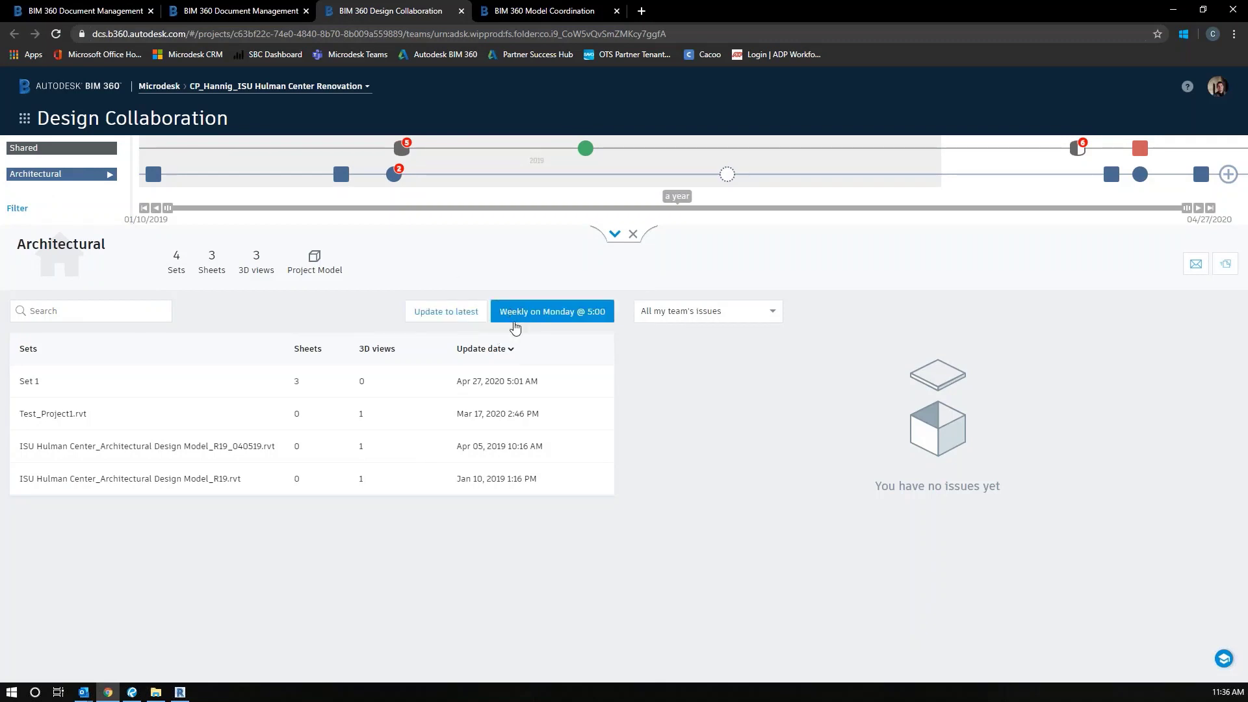
Review the Architectural team's Weekly on Monday @ 5:00 publish schedule, then go to Project Admin.
{"action": "left_click", "coordinate": [547, 313]}
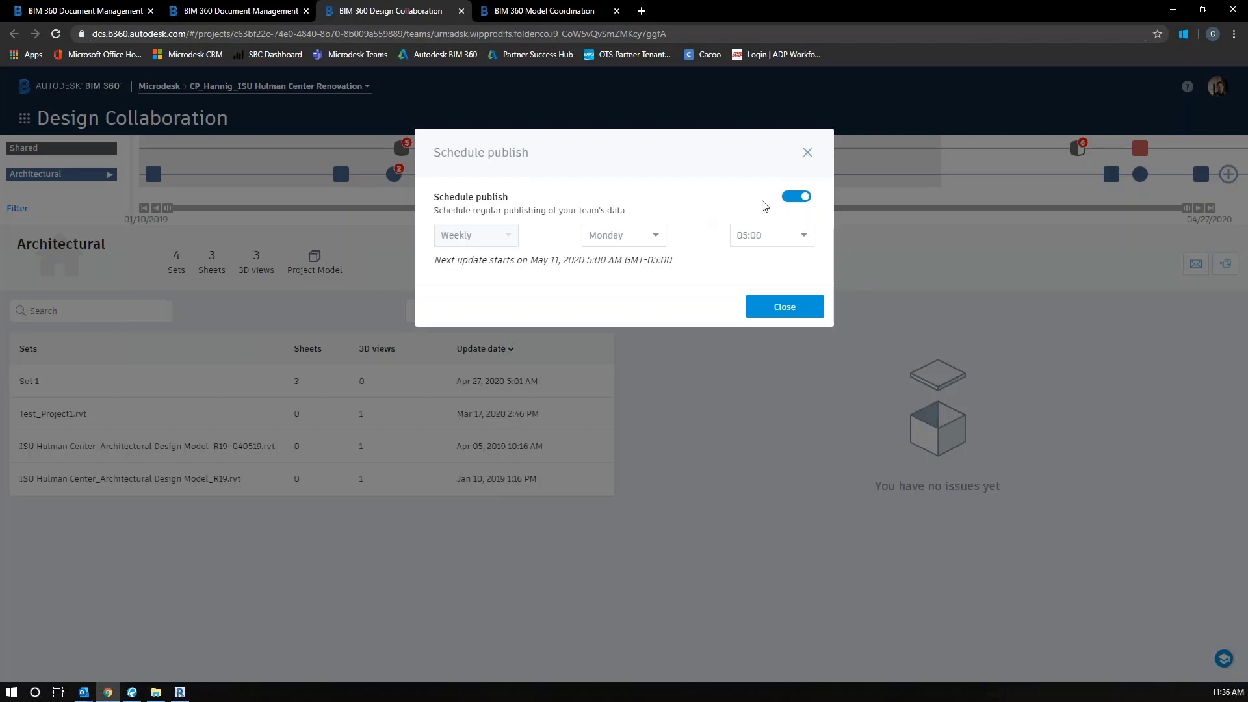
{"action": "left_click", "coordinate": [808, 152]}
{"action": "left_click", "coordinate": [74, 14]}
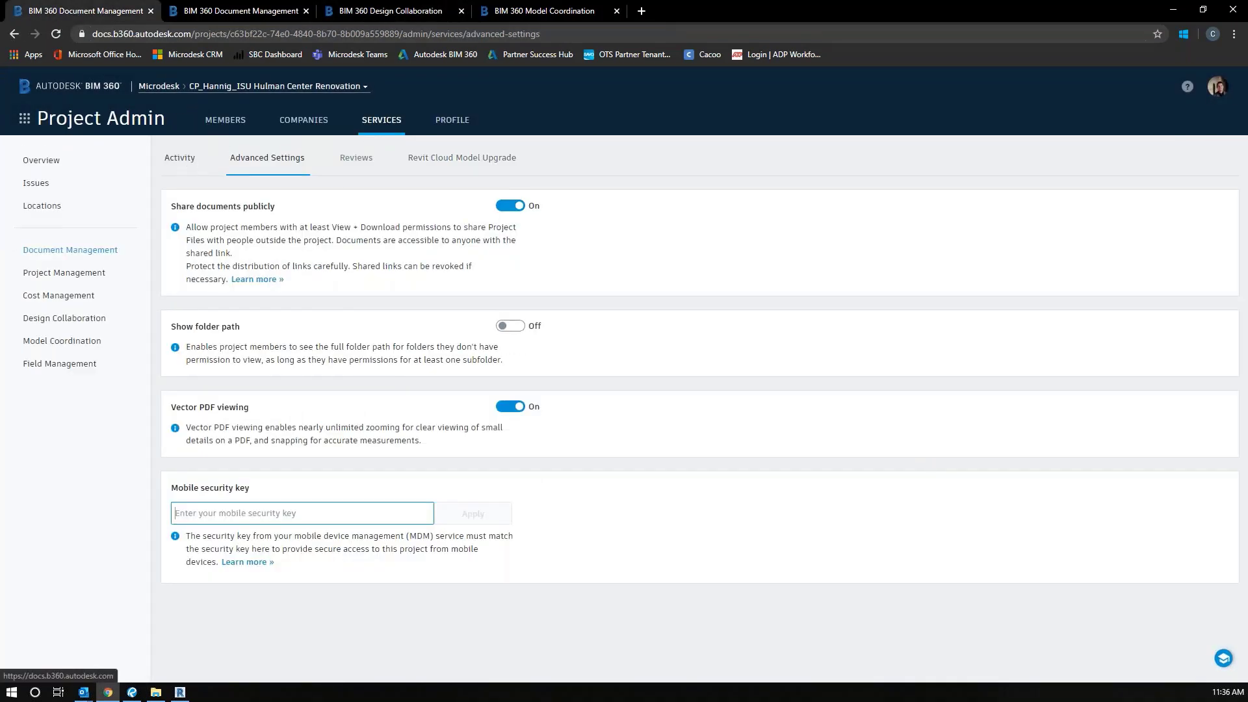
Select the Kitchen team in Design Collaboration and open its publish schedule.
{"action": "left_click", "coordinate": [59, 320]}
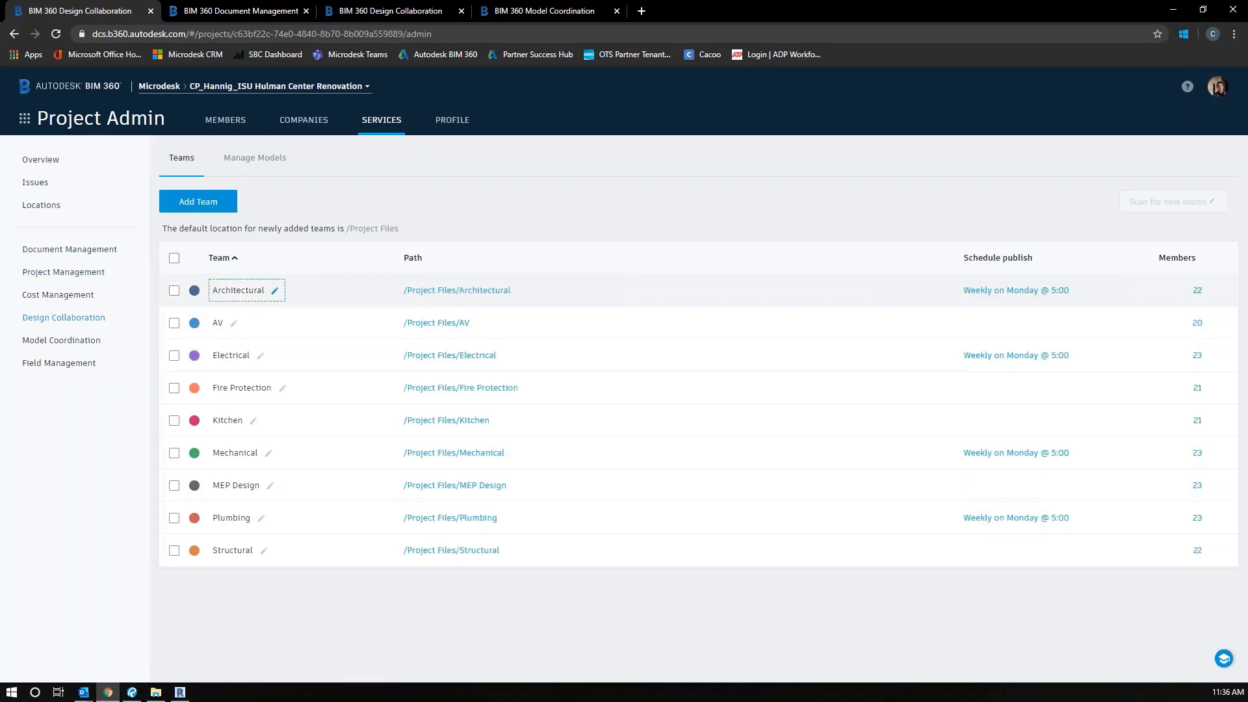
{"action": "left_click", "coordinate": [175, 421]}
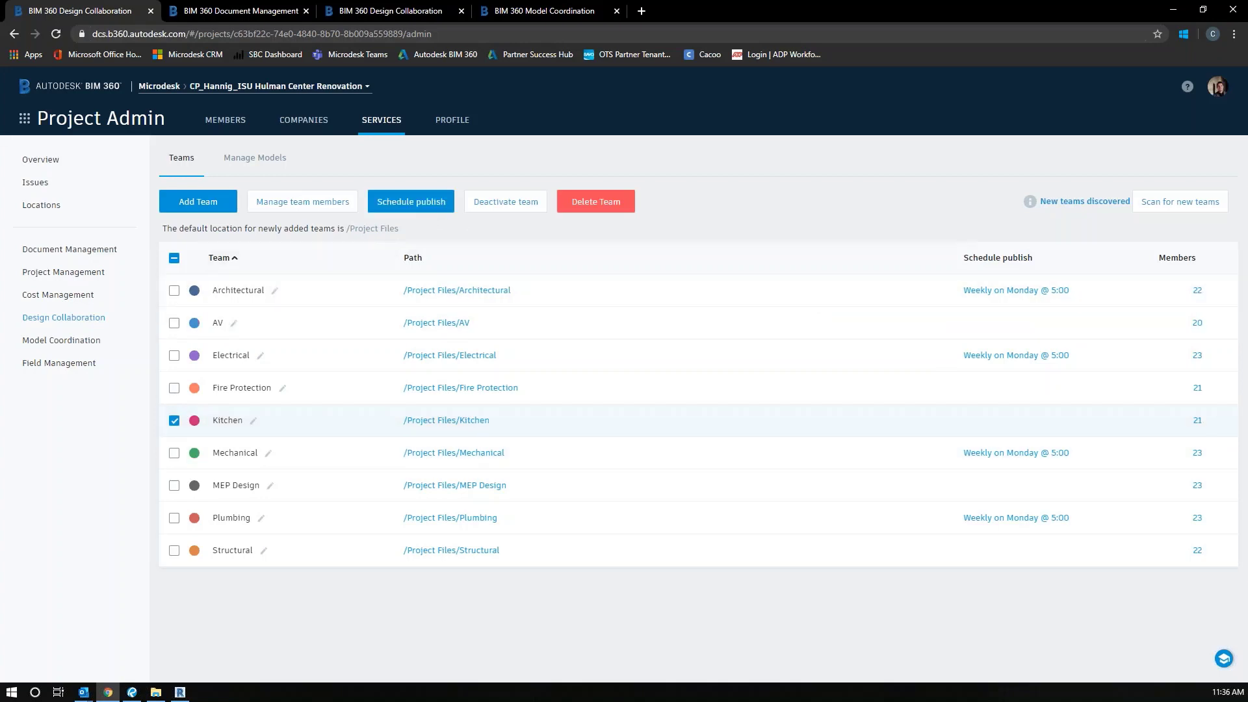
{"action": "left_click", "coordinate": [389, 202]}
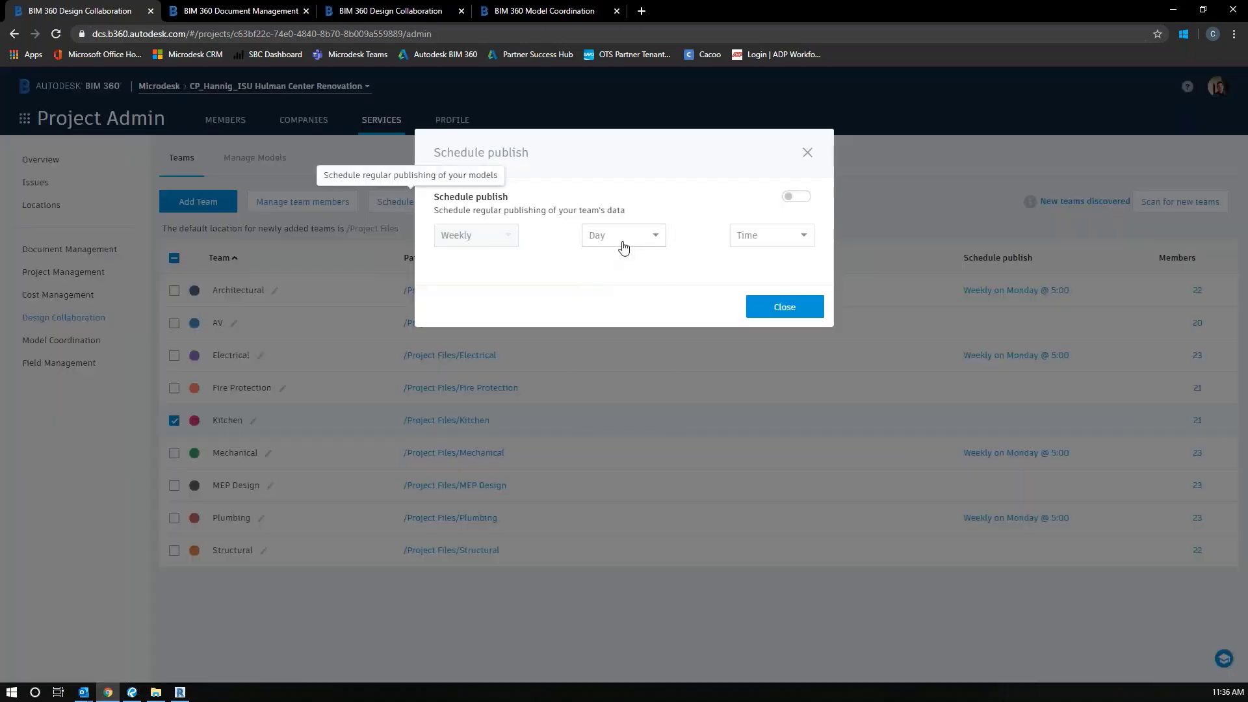
{"action": "left_click", "coordinate": [622, 245]}
{"action": "left_click", "coordinate": [604, 248]}
{"action": "double_click", "coordinate": [458, 238]}
{"action": "left_click", "coordinate": [507, 240]}
Set Kitchen to publish weekly on Monday at 05:00 and turn scheduling on.
{"action": "left_click", "coordinate": [618, 241]}
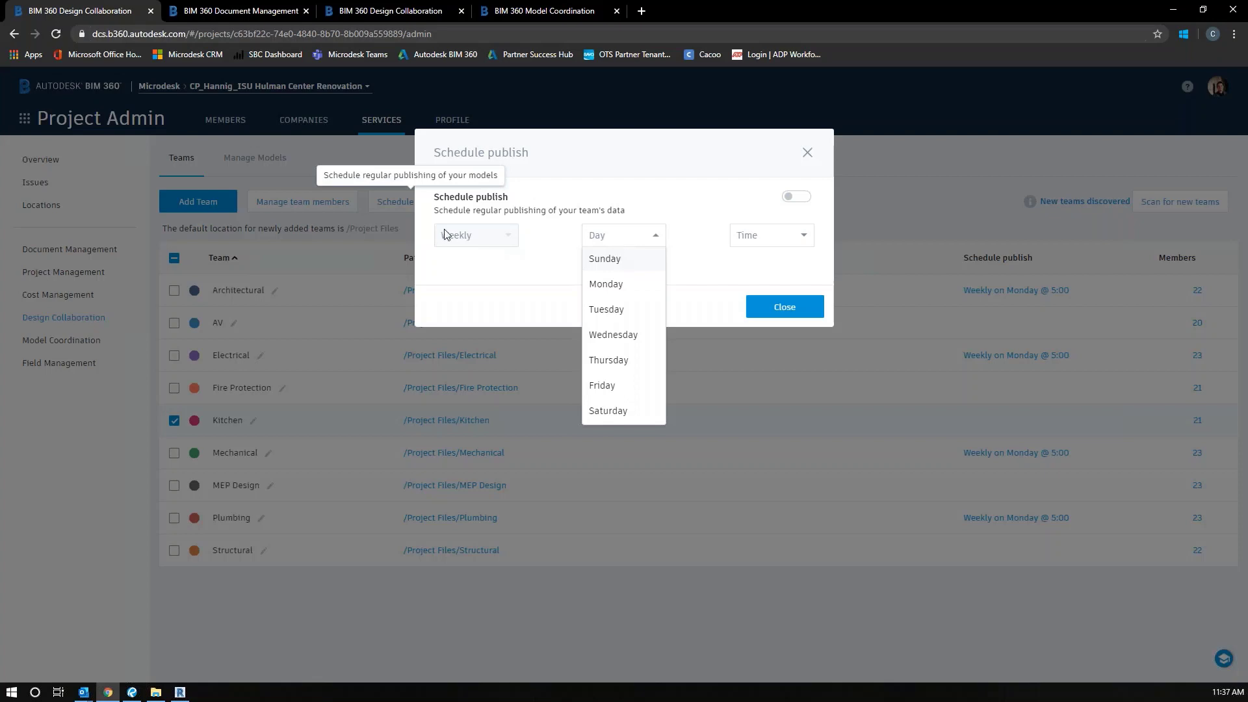
{"action": "left_click", "coordinate": [619, 285]}
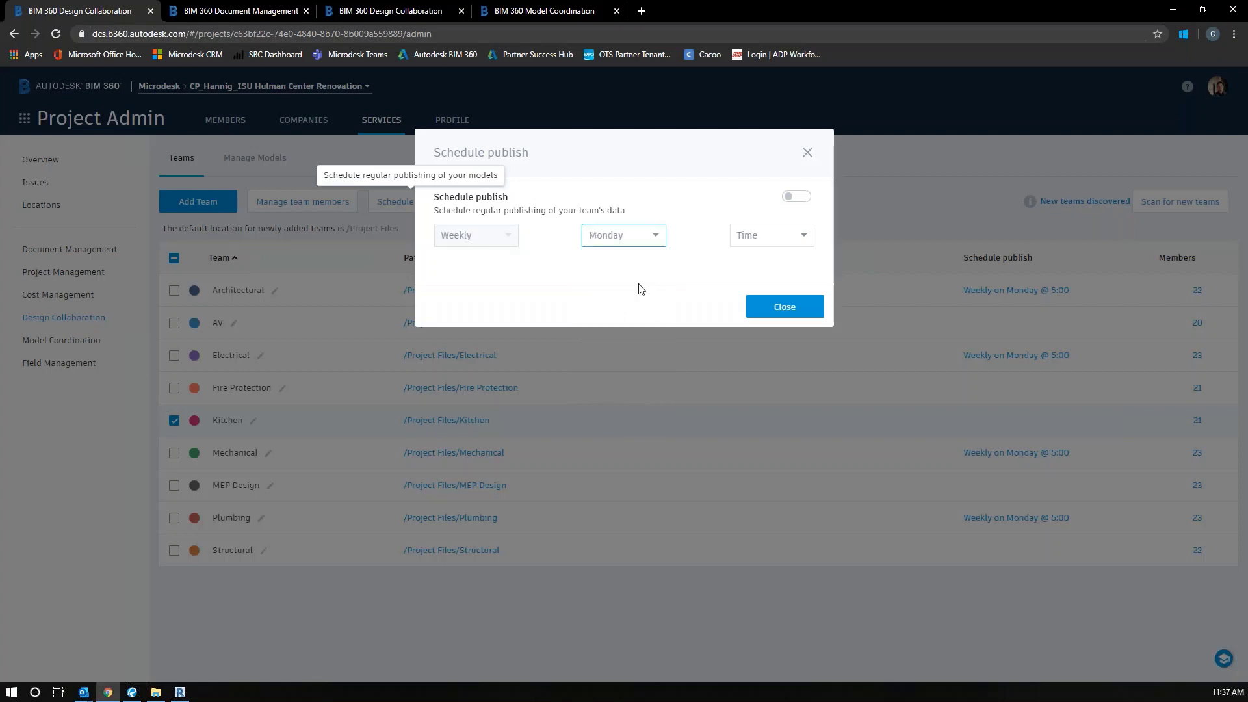
{"action": "left_click", "coordinate": [789, 234]}
{"action": "scroll", "coordinate": [789, 310], "scroll_direction": "down", "scroll_amount": 2}
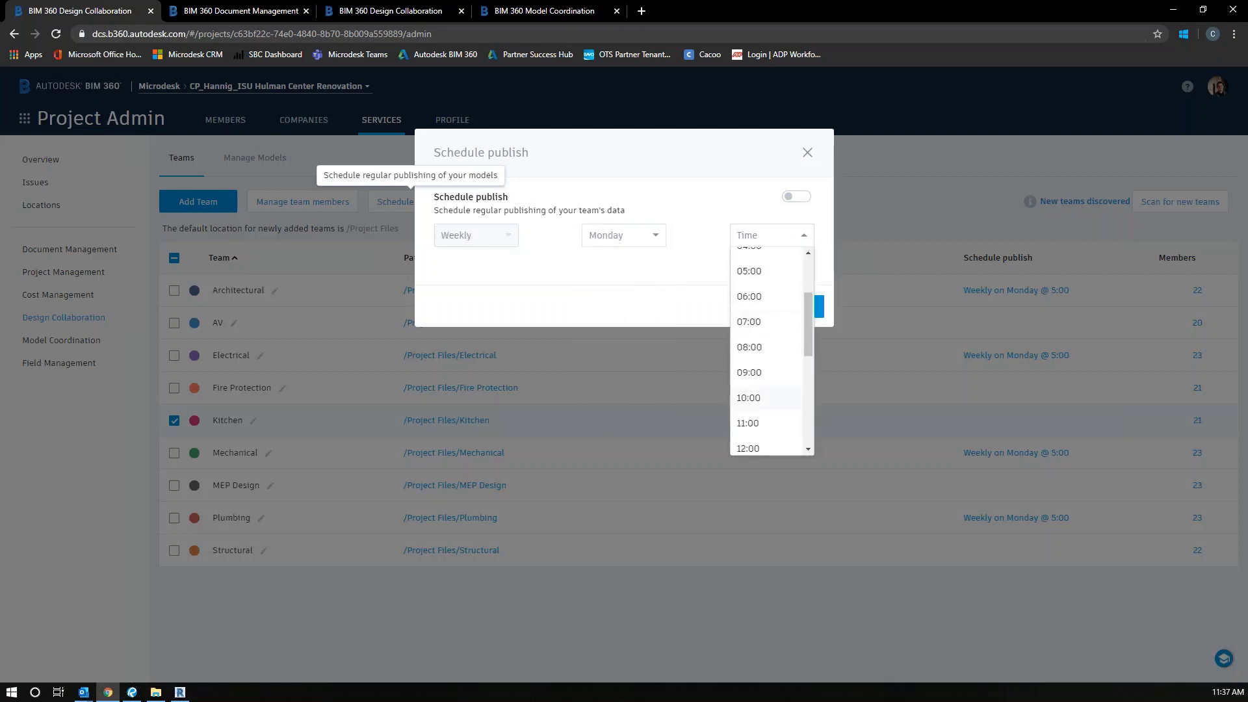
{"action": "scroll", "coordinate": [782, 315], "scroll_direction": "up", "scroll_amount": 2}
{"action": "left_click", "coordinate": [774, 384]}
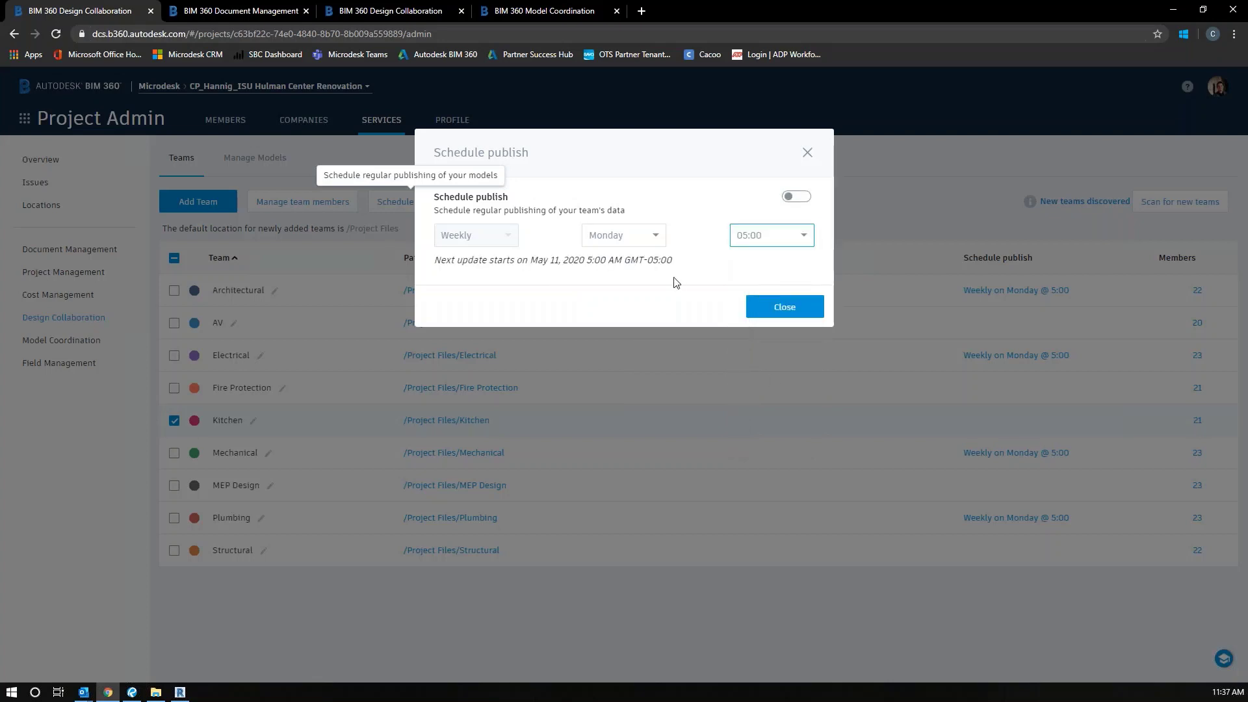
{"action": "left_click", "coordinate": [802, 199]}
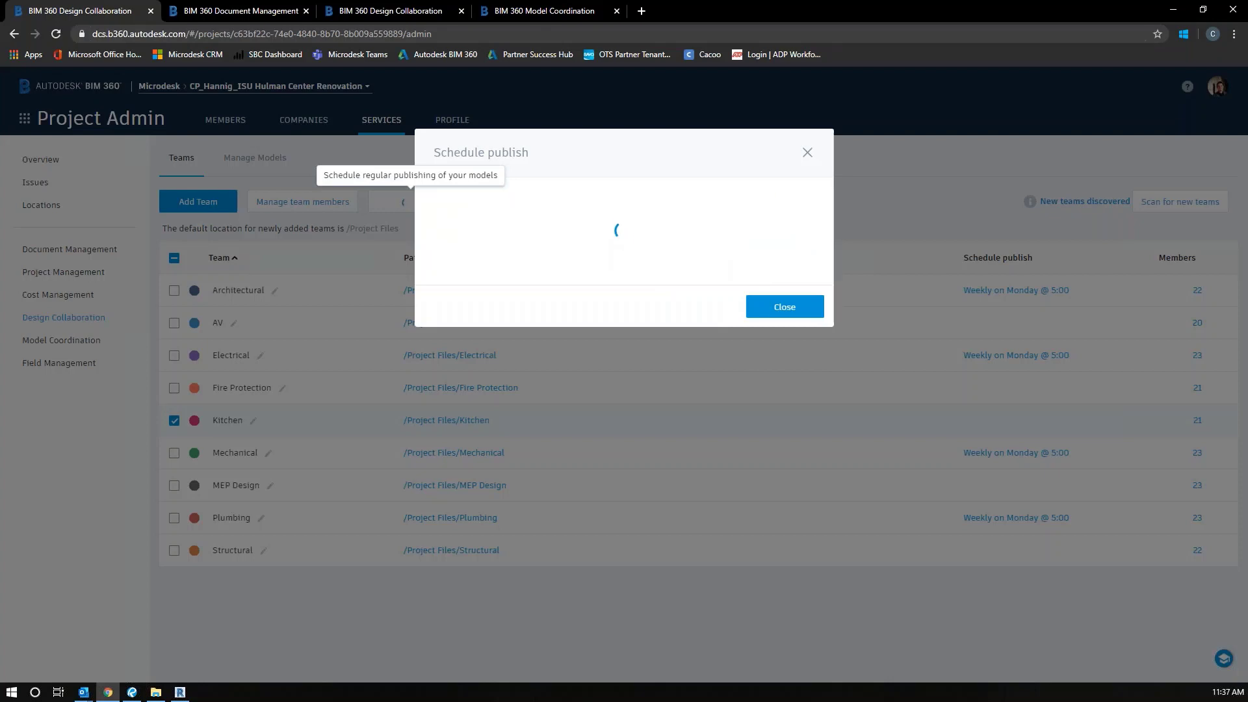
{"action": "left_click", "coordinate": [791, 310]}
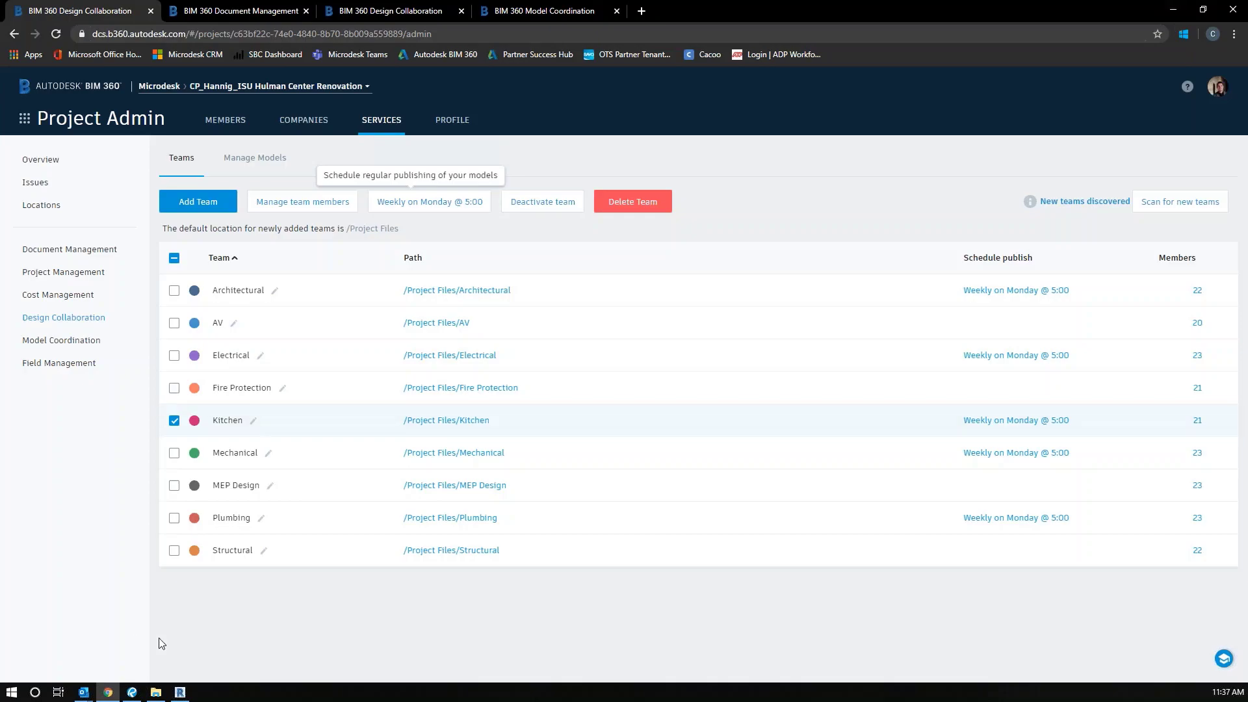
Switch to Revit and list the ISU Hulman Center Renovation cloud models via Manage Cloud Models.
{"action": "left_click", "coordinate": [181, 693]}
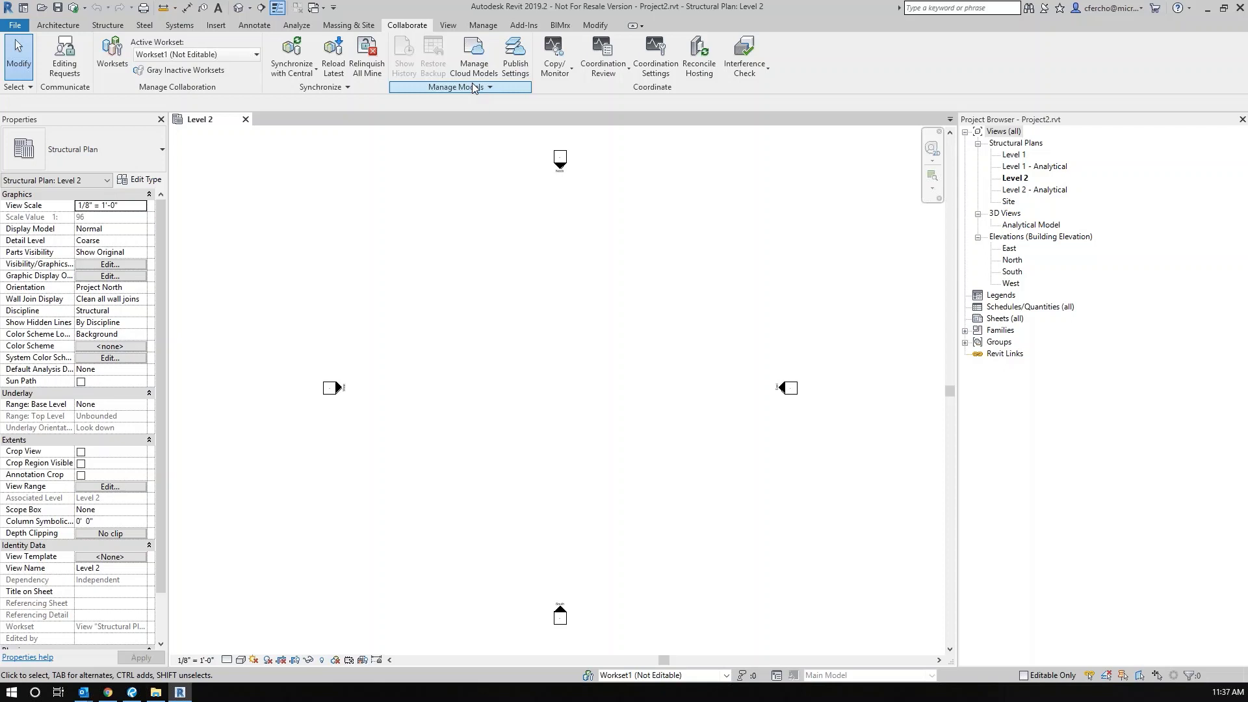
{"action": "left_click", "coordinate": [474, 60]}
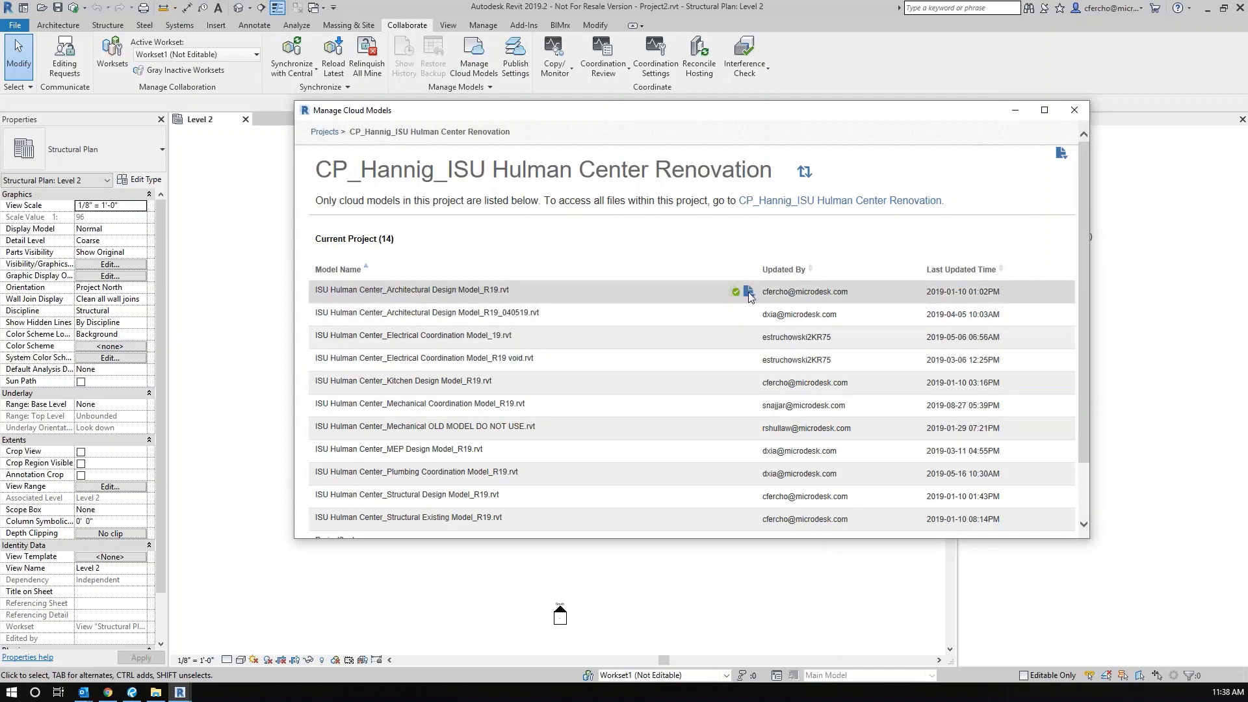
Relinquish elements in Architectural Design Model_R19.rvt, then view its versions (1 latest).
{"action": "left_click", "coordinate": [749, 294]}
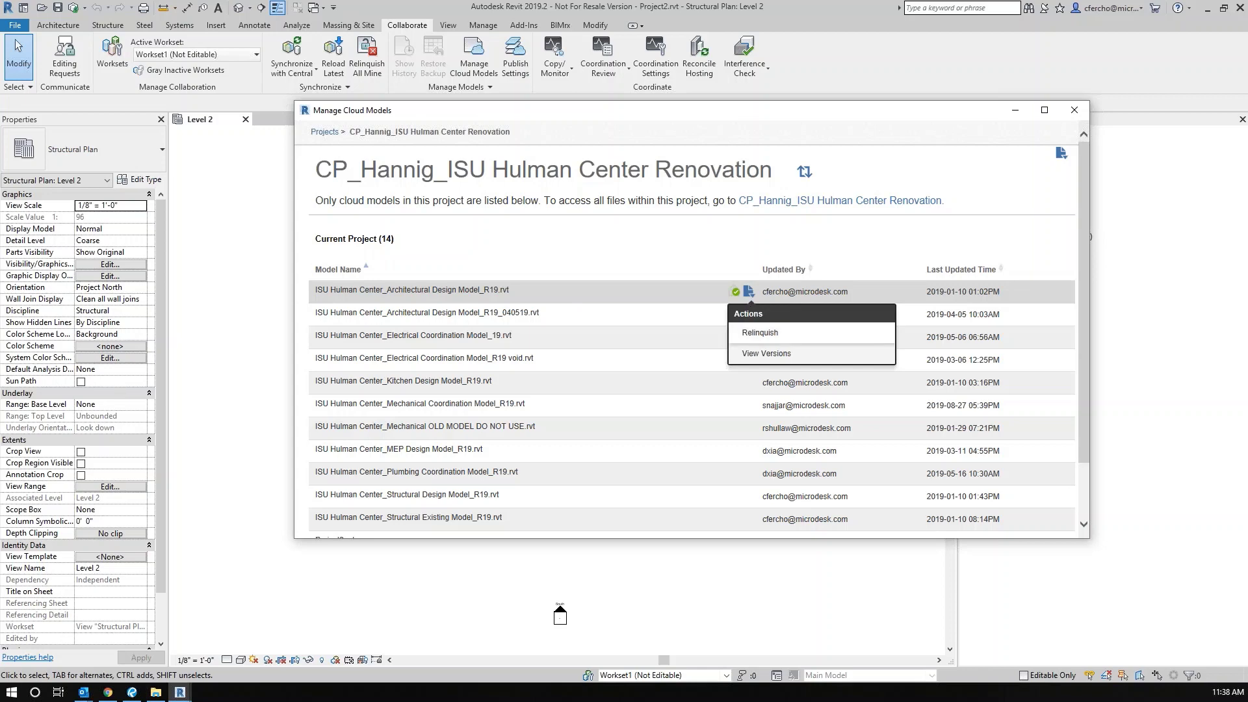
{"action": "left_click", "coordinate": [761, 333]}
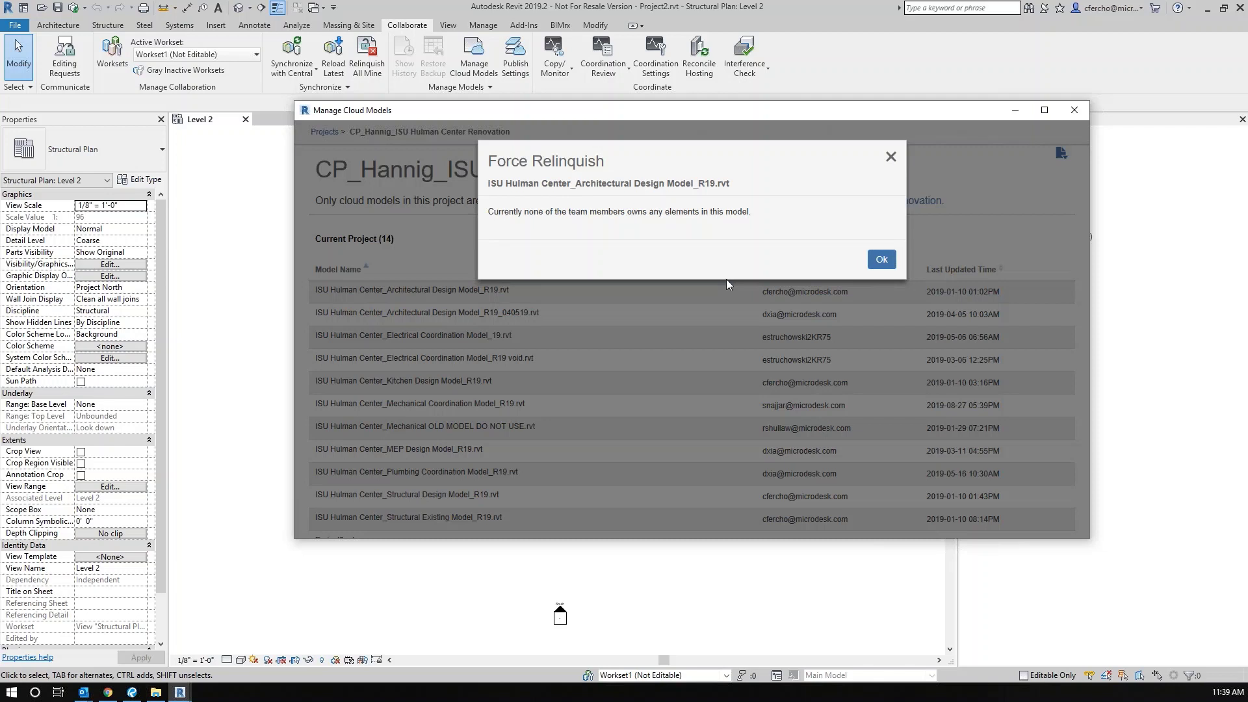
{"action": "left_click", "coordinate": [889, 158]}
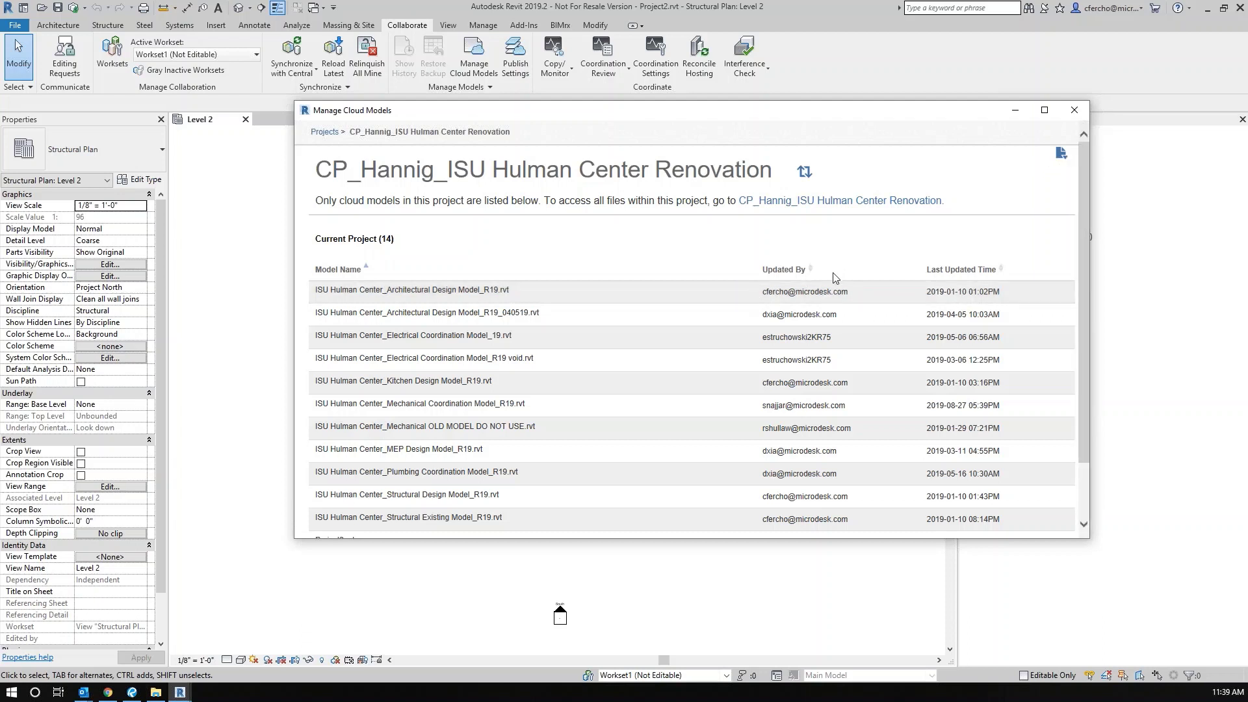
{"action": "left_click", "coordinate": [748, 294]}
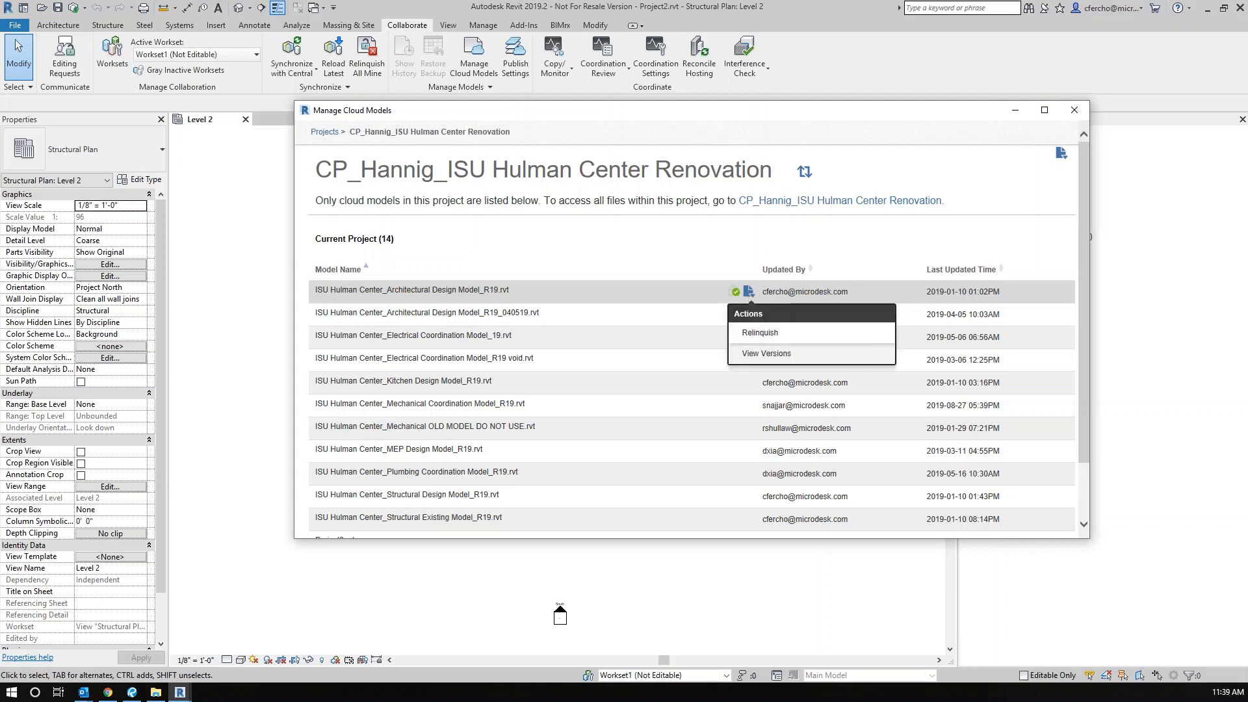
{"action": "left_click", "coordinate": [761, 353]}
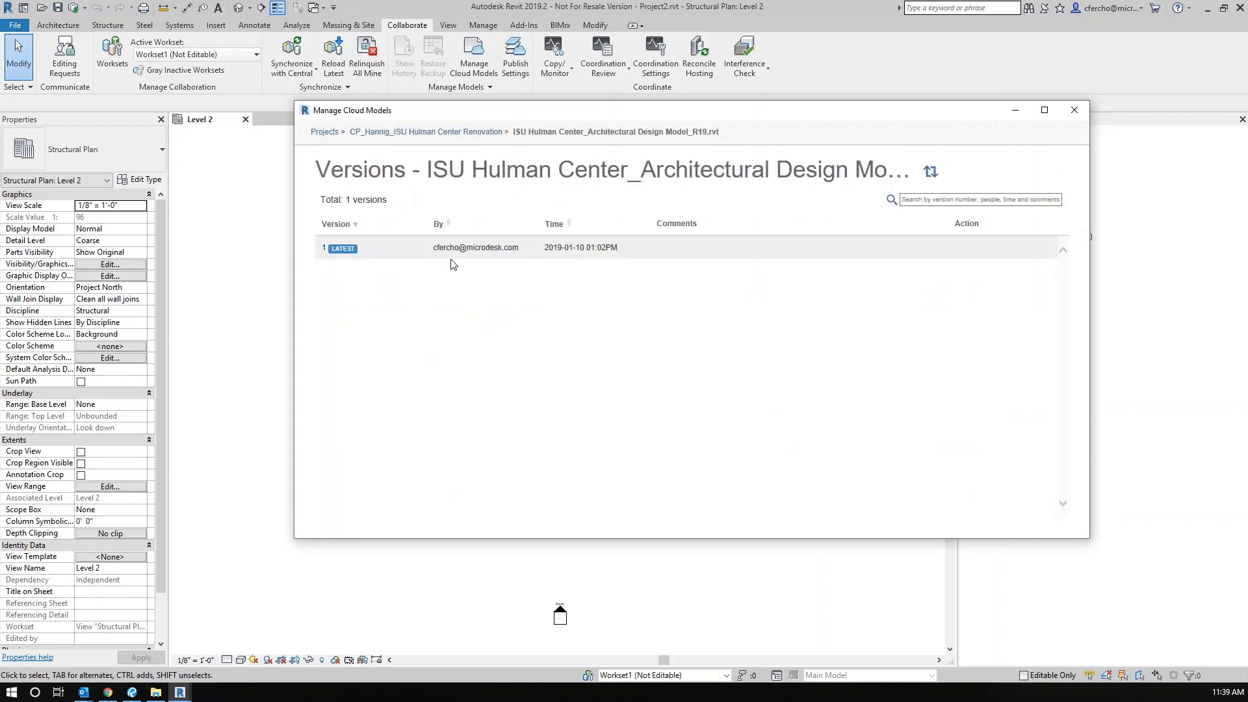
Return to the project's model list and view the Mechanical Coordination model's versions.
{"action": "left_click", "coordinate": [403, 133]}
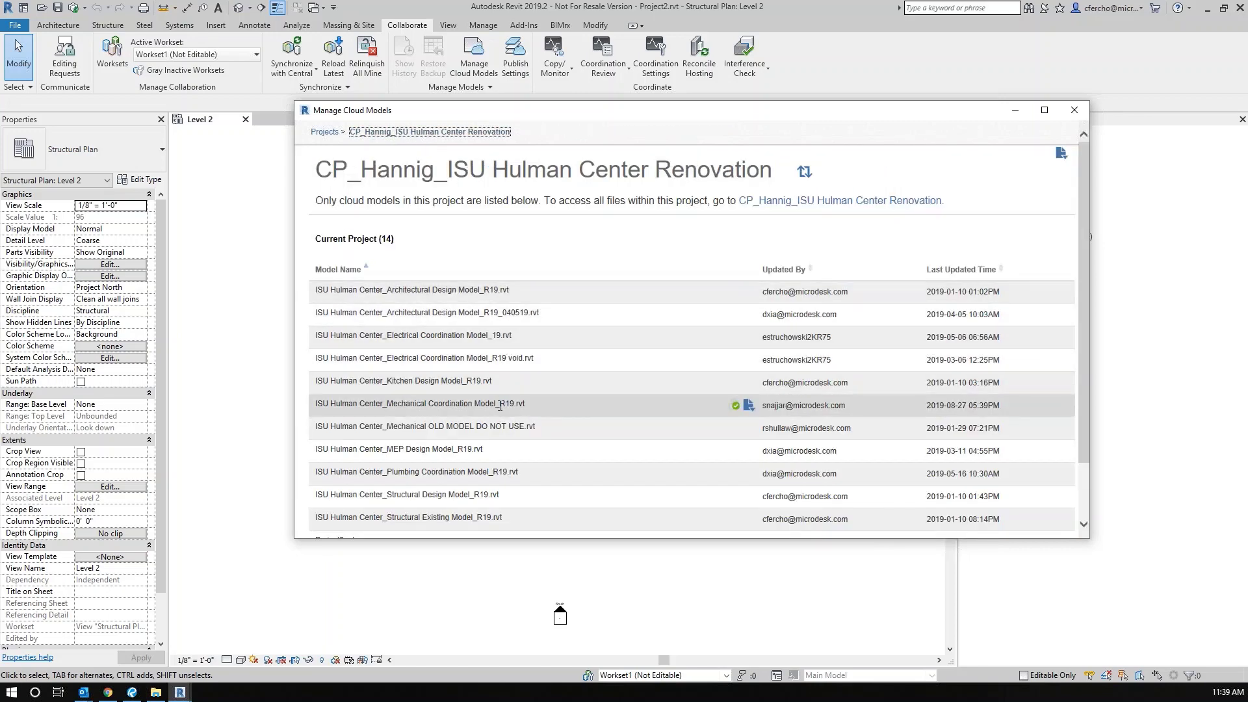
{"action": "left_click", "coordinate": [749, 406]}
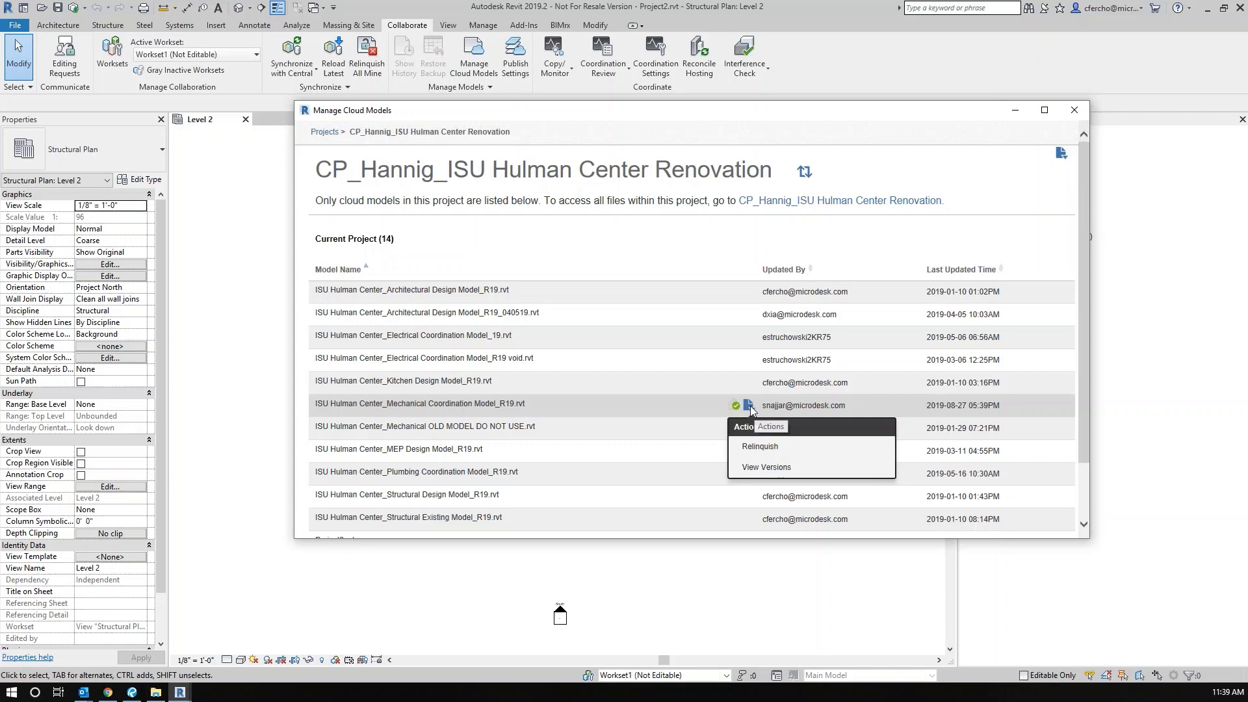
{"action": "left_click", "coordinate": [765, 468]}
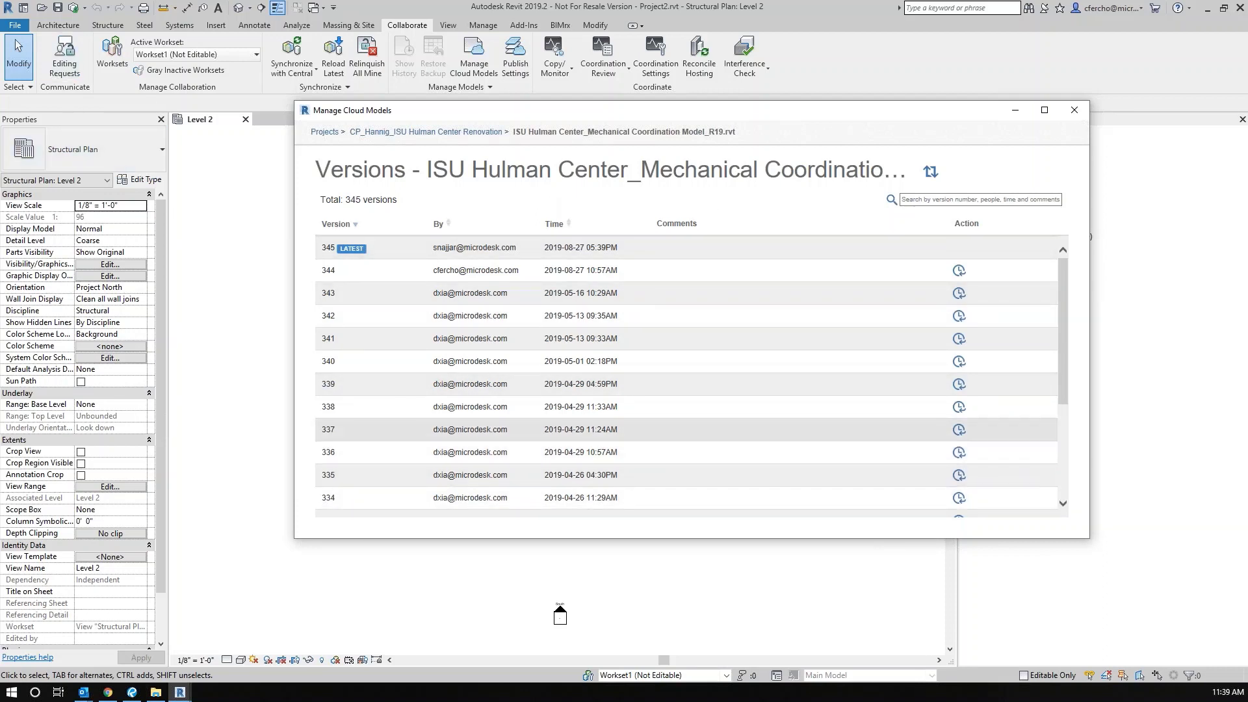
Scroll through the Mechanical Coordination versions, noting latest version 345, then close the window.
{"action": "scroll", "coordinate": [692, 377], "scroll_direction": "down", "scroll_amount": 8}
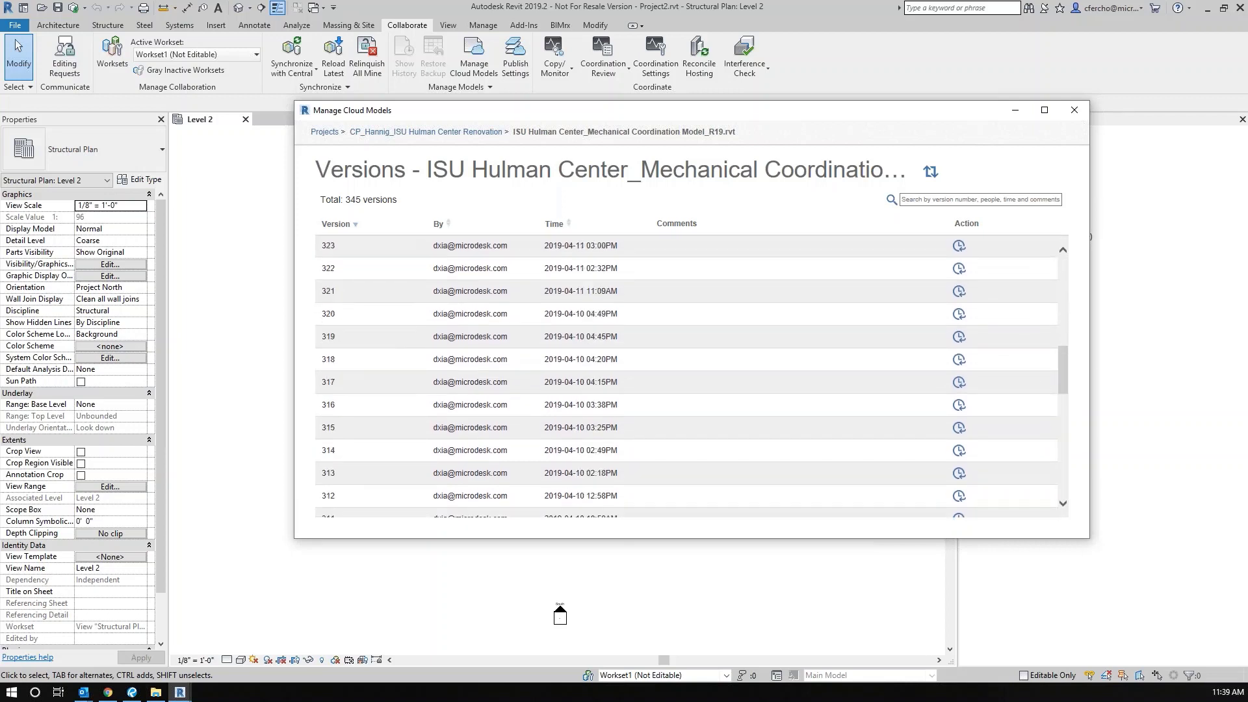
{"action": "scroll", "coordinate": [692, 384], "scroll_direction": "up", "scroll_amount": 8}
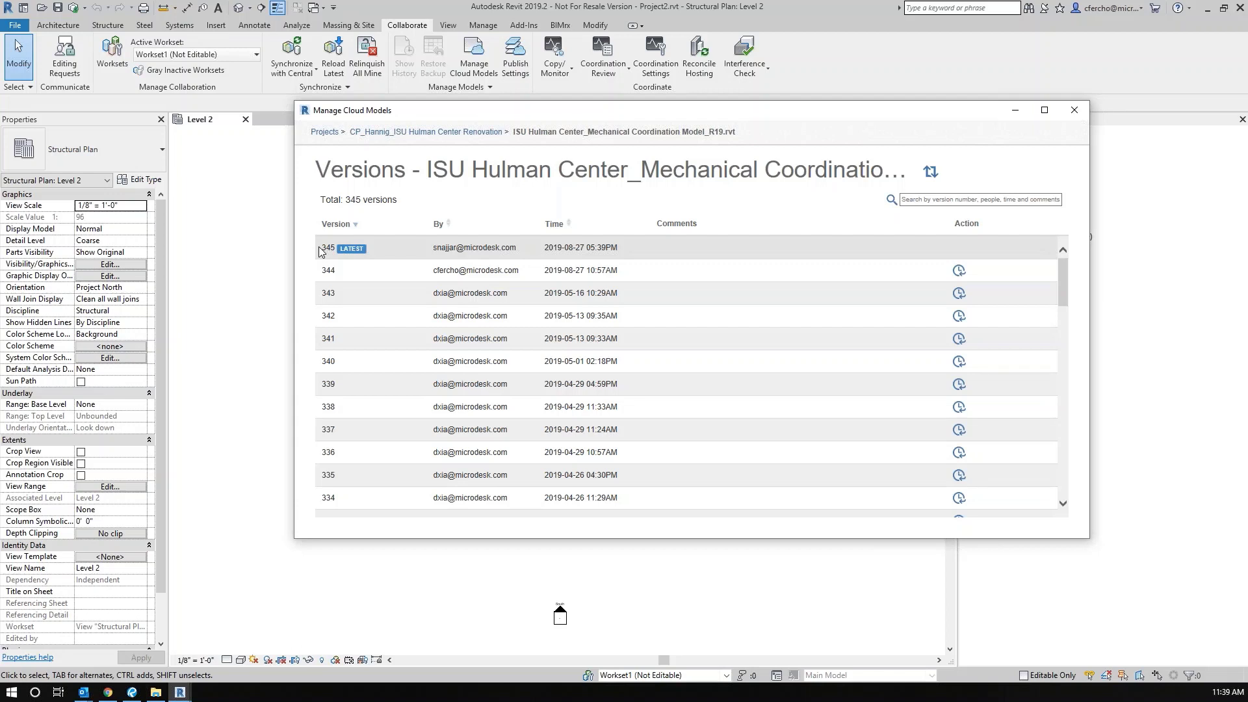
{"action": "left_click_drag", "start_coordinate": [321, 249], "coordinate": [338, 250]}
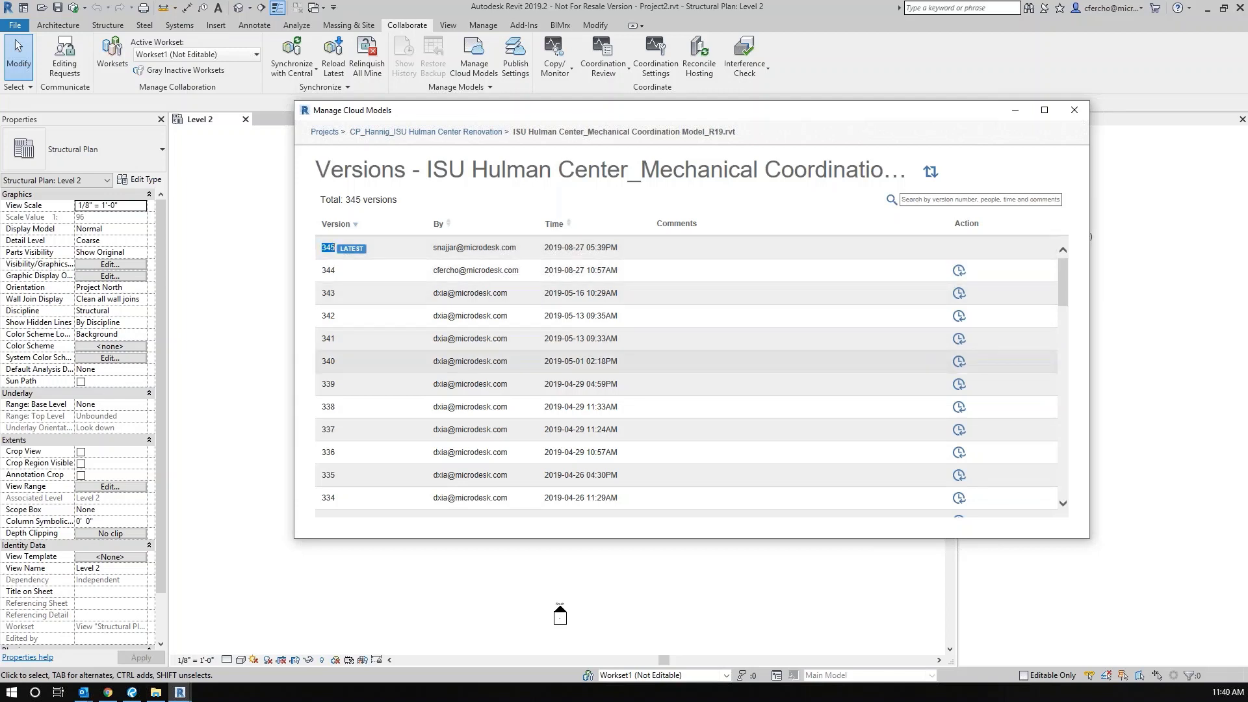
{"action": "scroll", "coordinate": [621, 292], "scroll_direction": "down", "scroll_amount": 15}
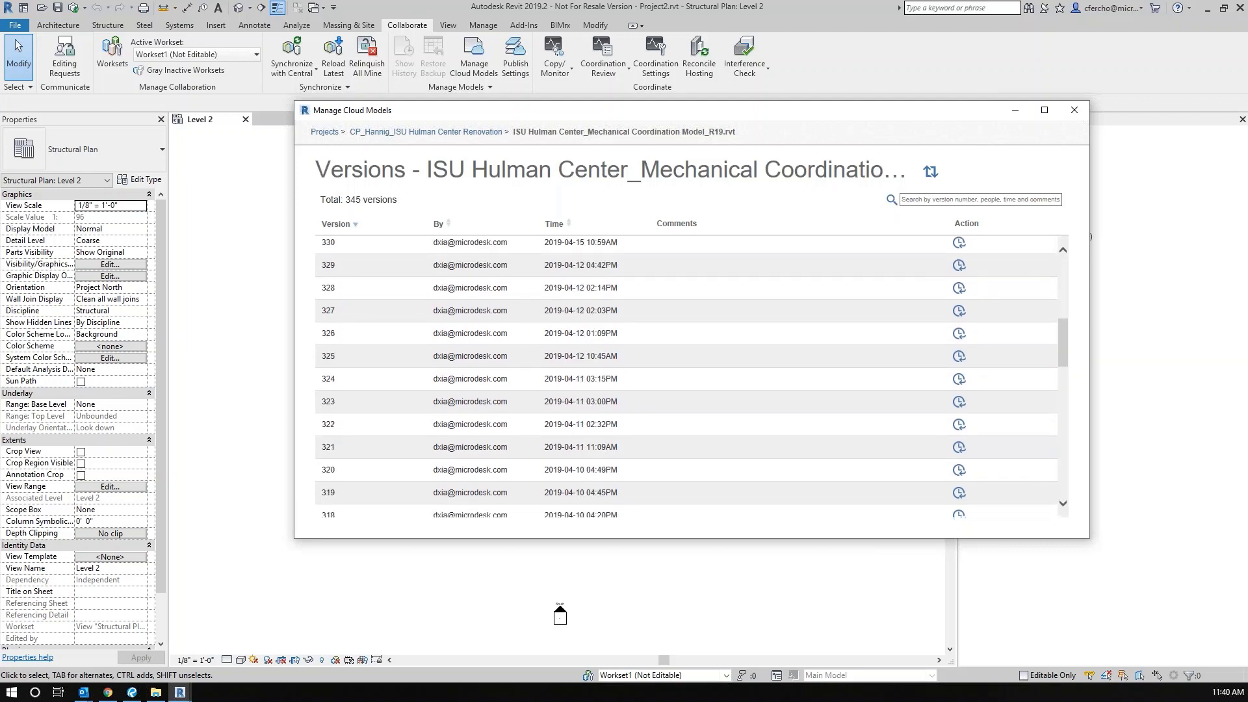
{"action": "scroll", "coordinate": [622, 292], "scroll_direction": "down", "scroll_amount": 13}
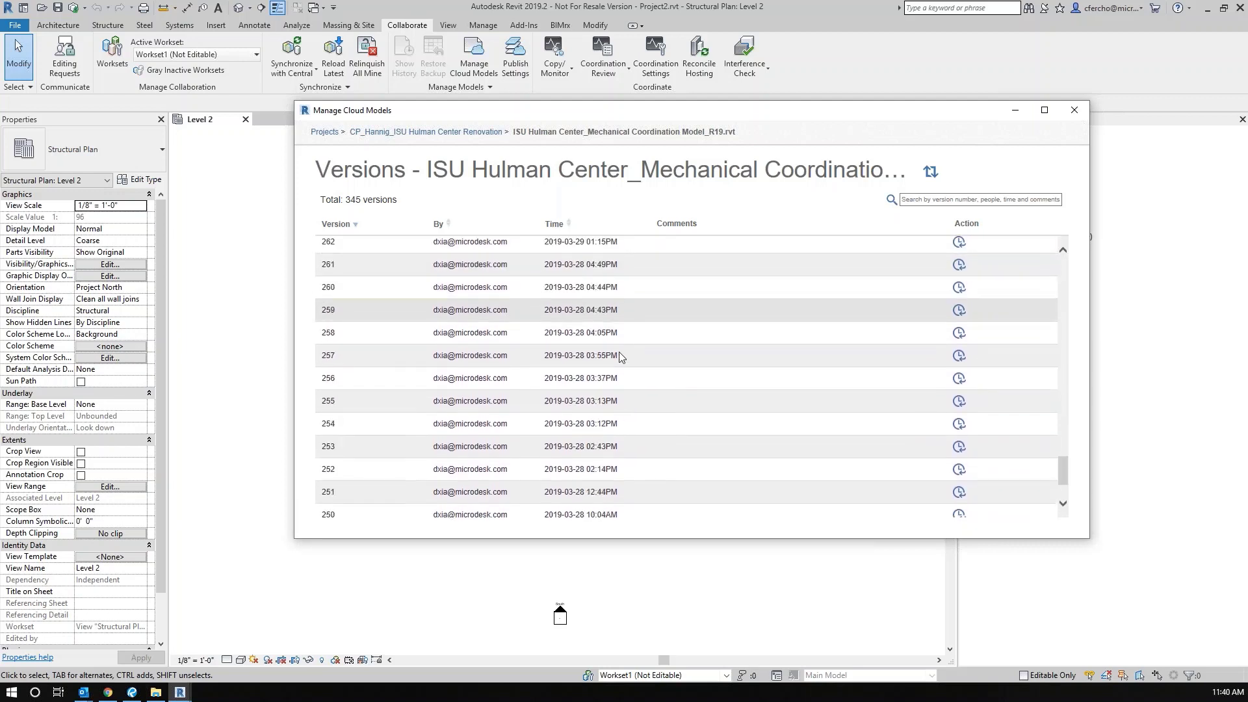
{"action": "scroll", "coordinate": [622, 359], "scroll_direction": "up", "scroll_amount": 20}
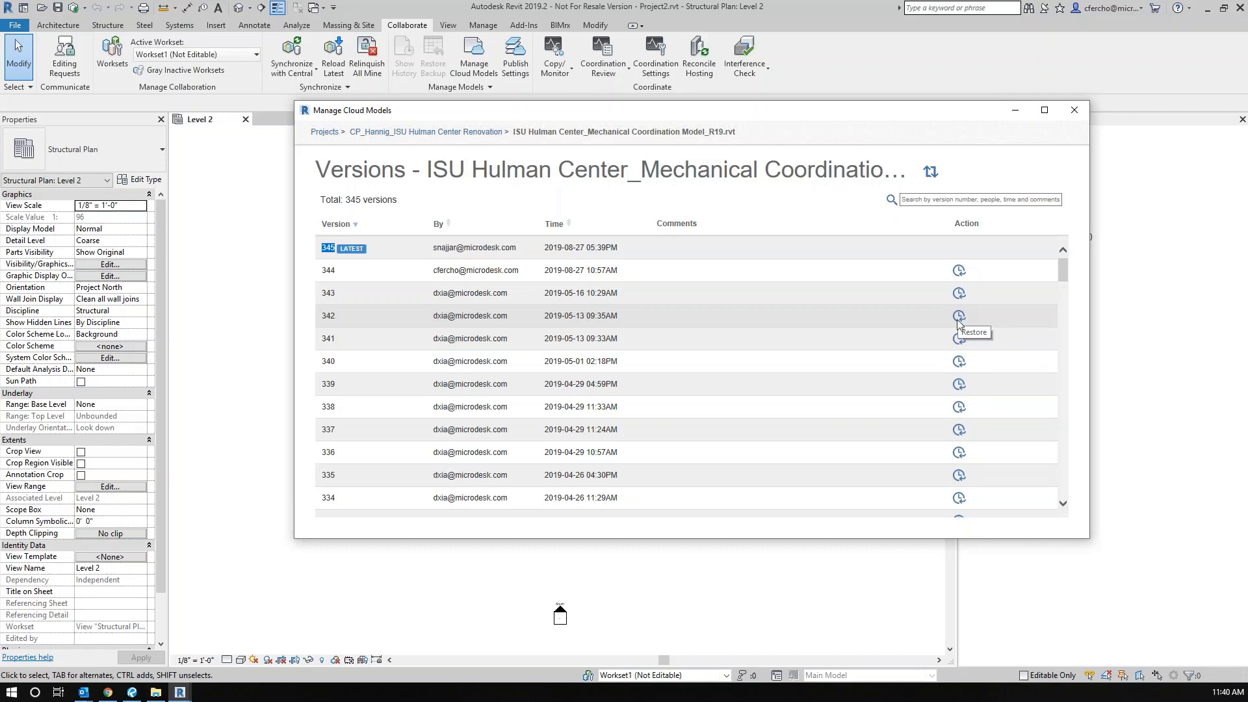
{"action": "left_click", "coordinate": [1083, 110]}
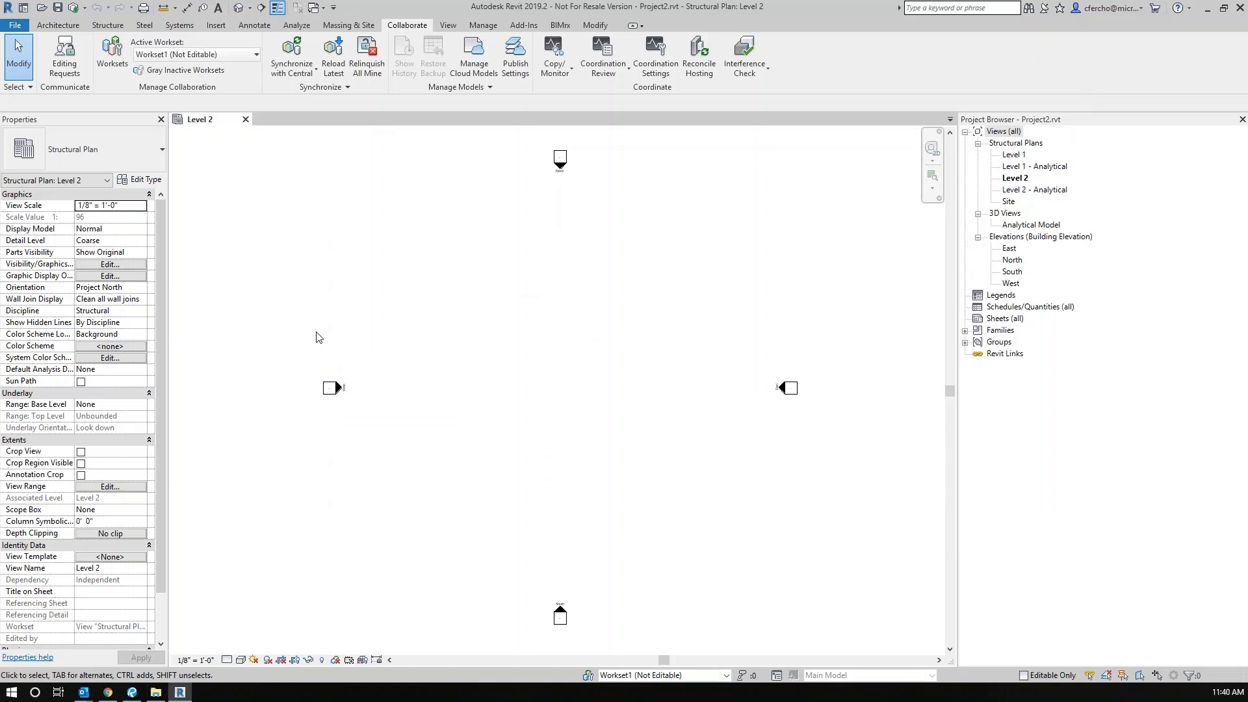